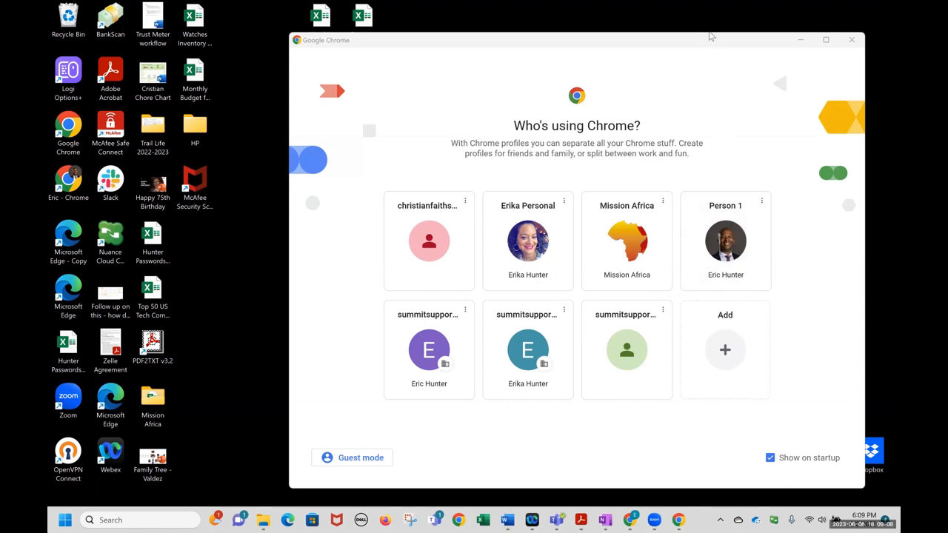
Close the Chrome profile chooser, relaunch Chrome from the desktop and open the Person 1 profile.
left_click(852, 40)
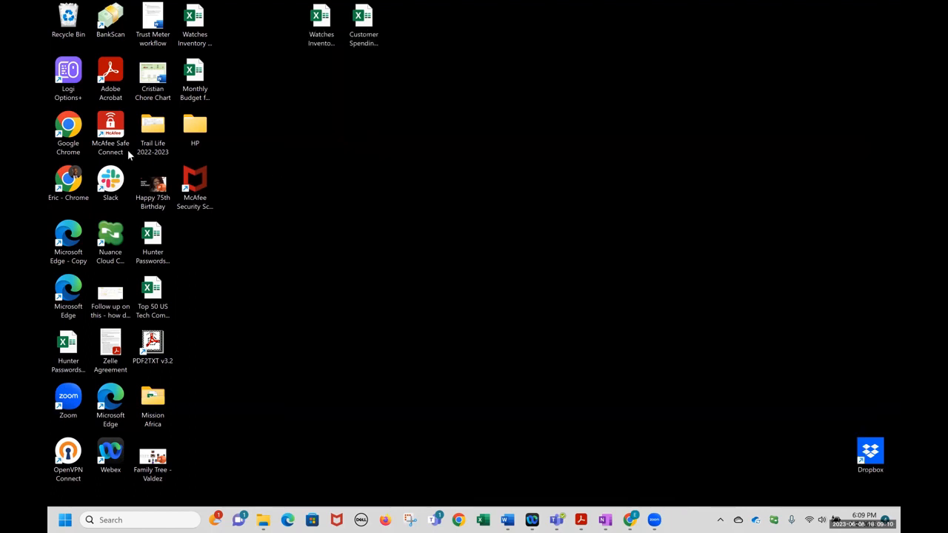
double_click(75, 132)
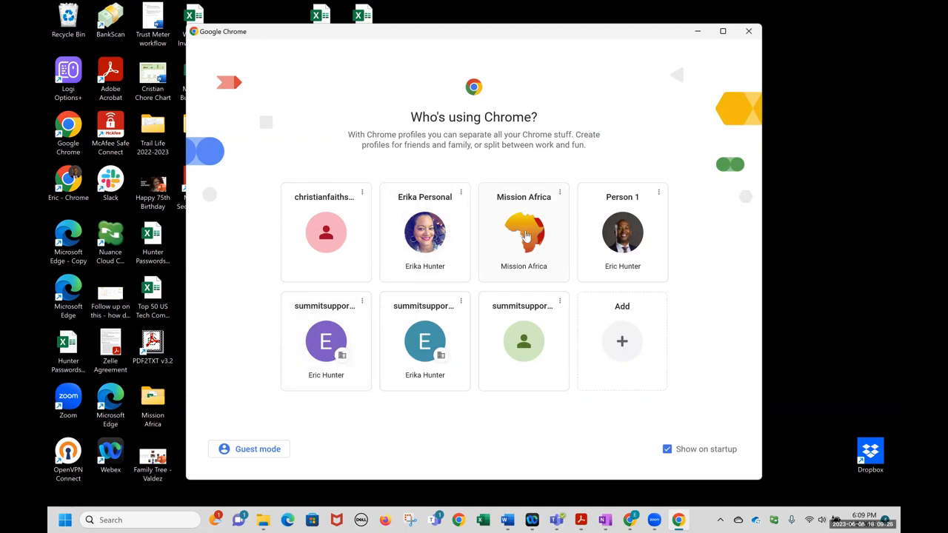
left_click(618, 234)
left_click(571, 320)
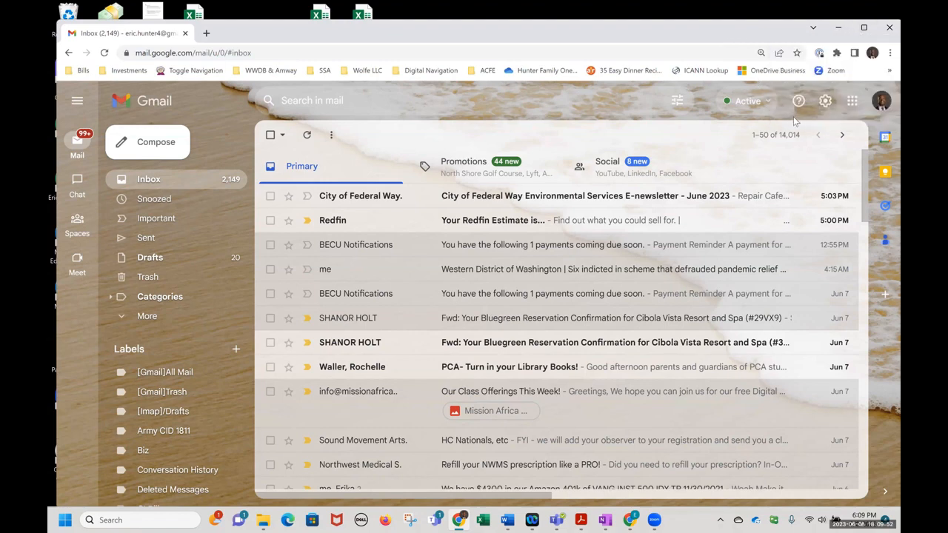
Open Google Sheets from the list of Google apps in Gmail.
left_click(854, 104)
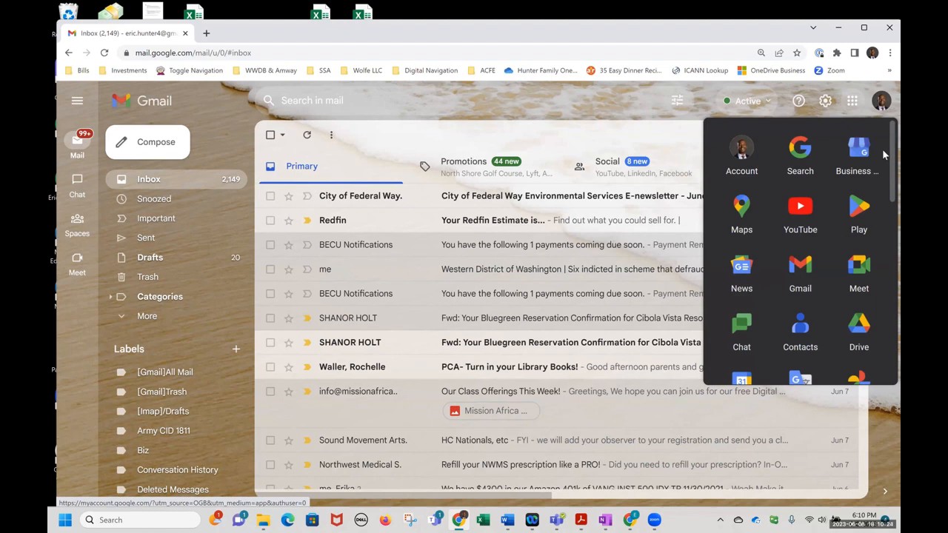
scroll(882, 152, "down", 1)
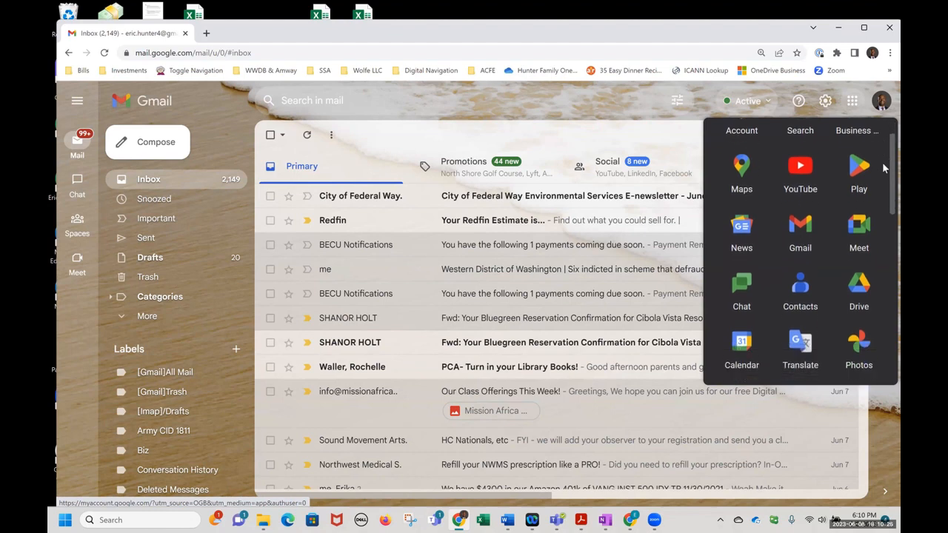
scroll(883, 181, "down", 3)
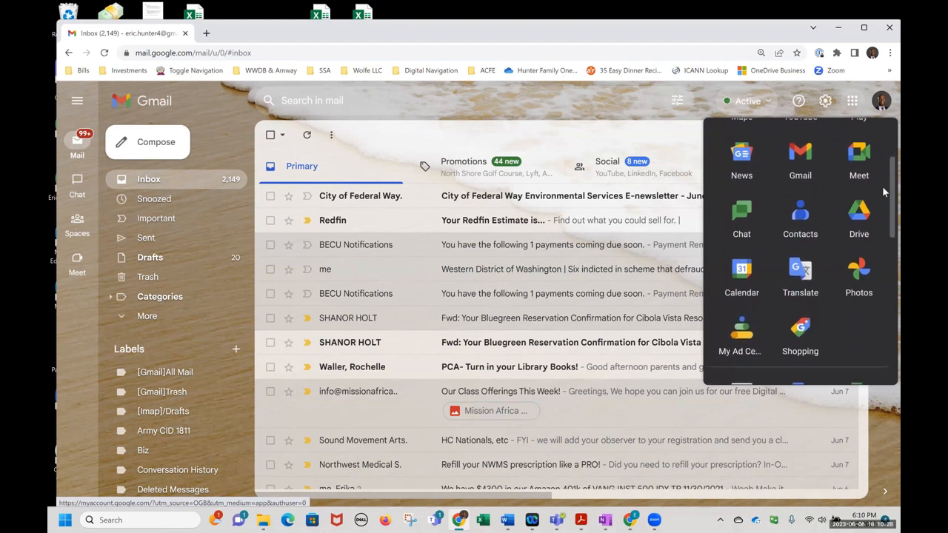
scroll(882, 195, "up", 1)
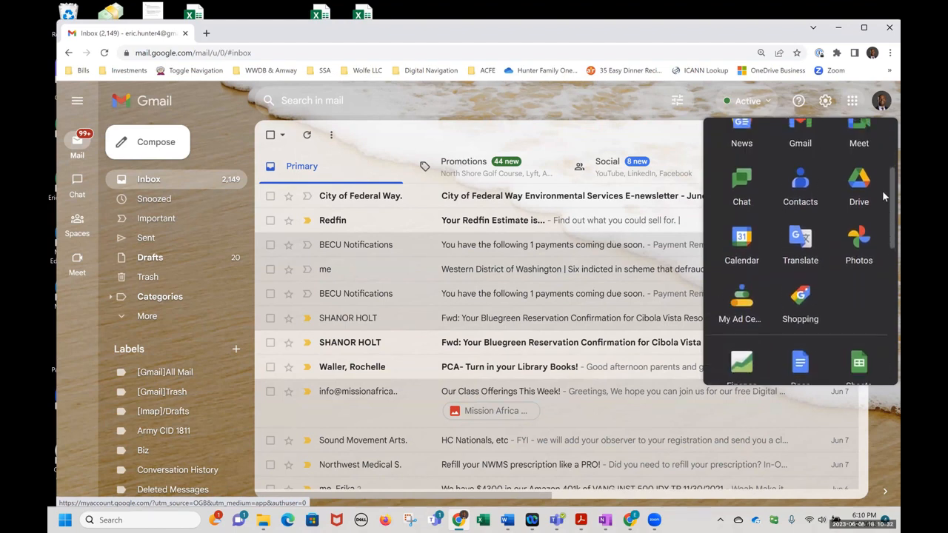
scroll(882, 191, "up", 4)
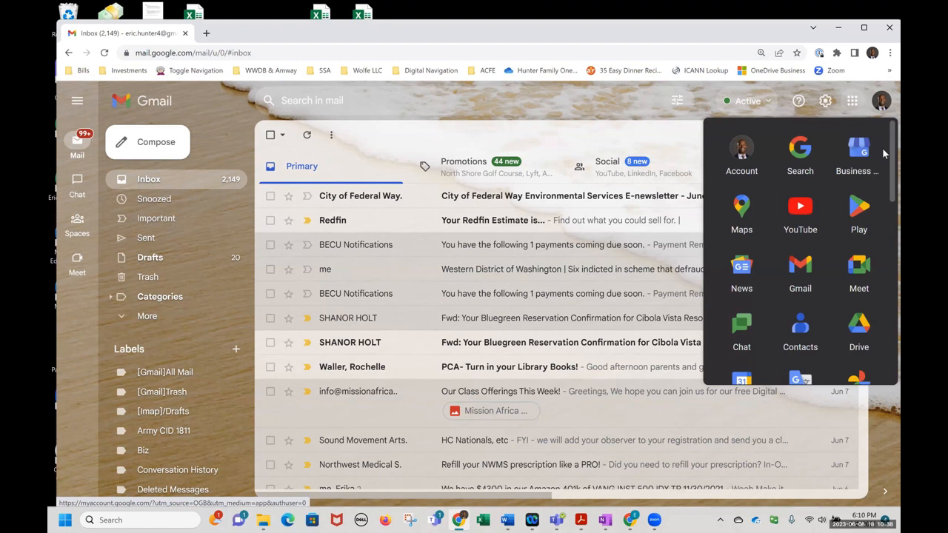
scroll(882, 148, "down", 5)
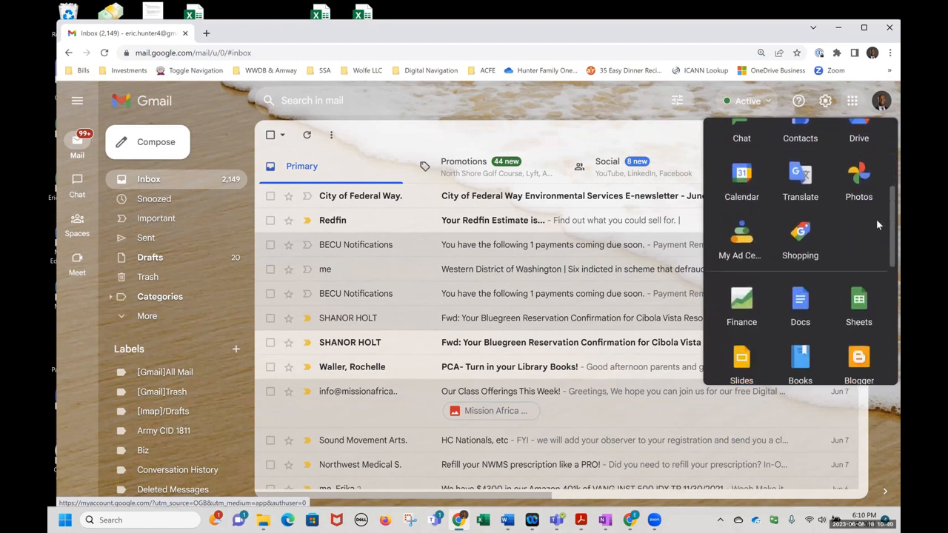
scroll(876, 219, "down", 3)
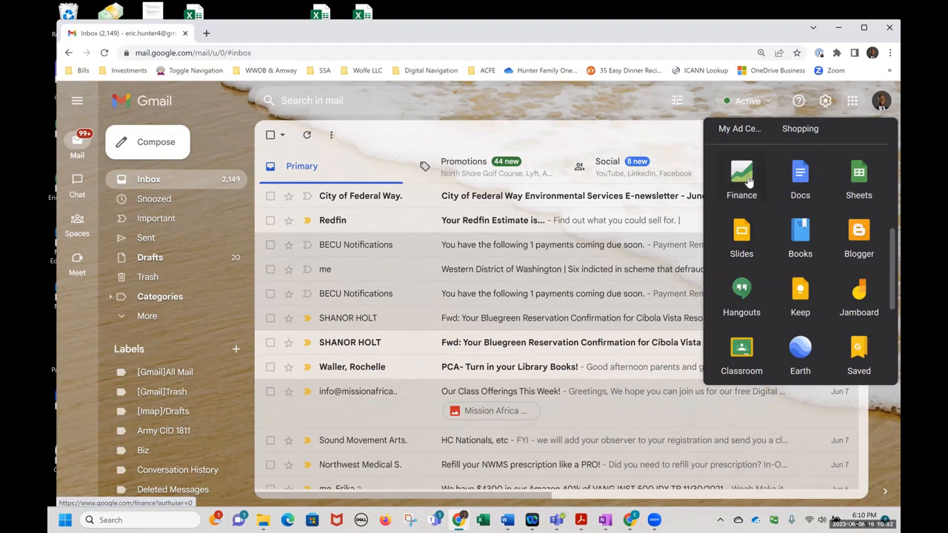
left_click(859, 186)
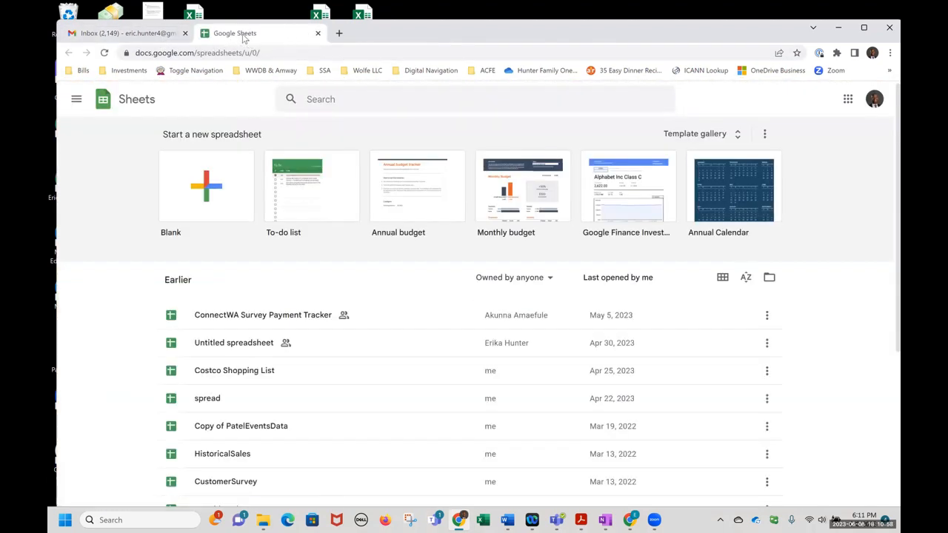
Create a blank spreadsheet from the Sheets home page and dismiss the data extraction notice.
left_click(144, 34)
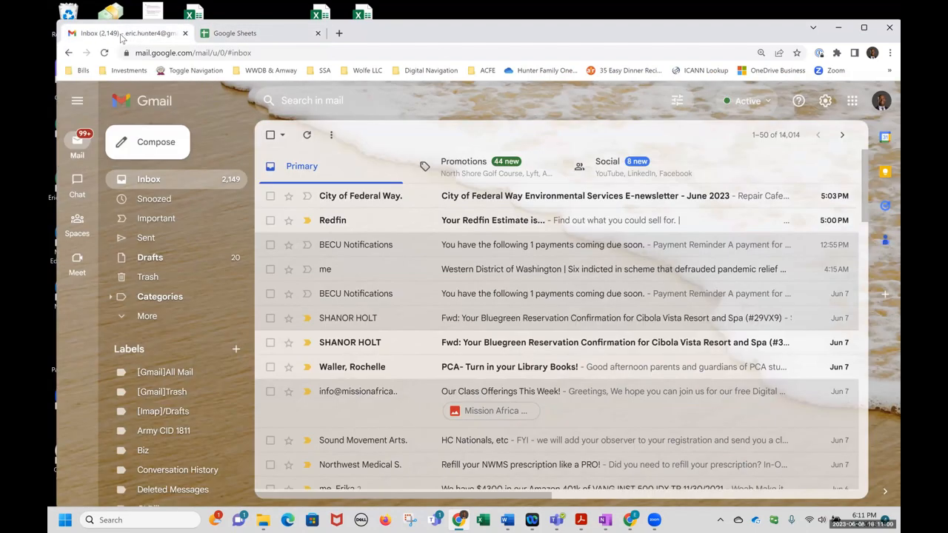
left_click(274, 38)
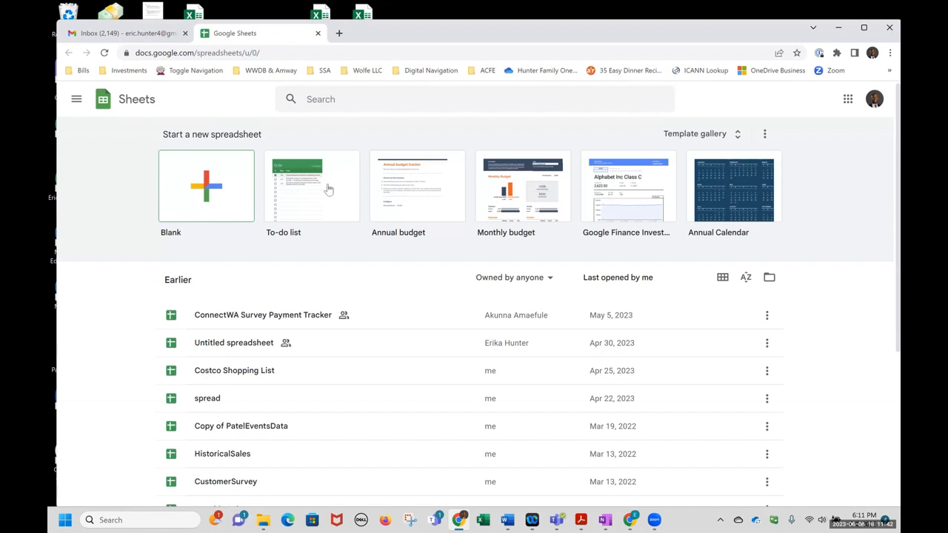
left_click(213, 184)
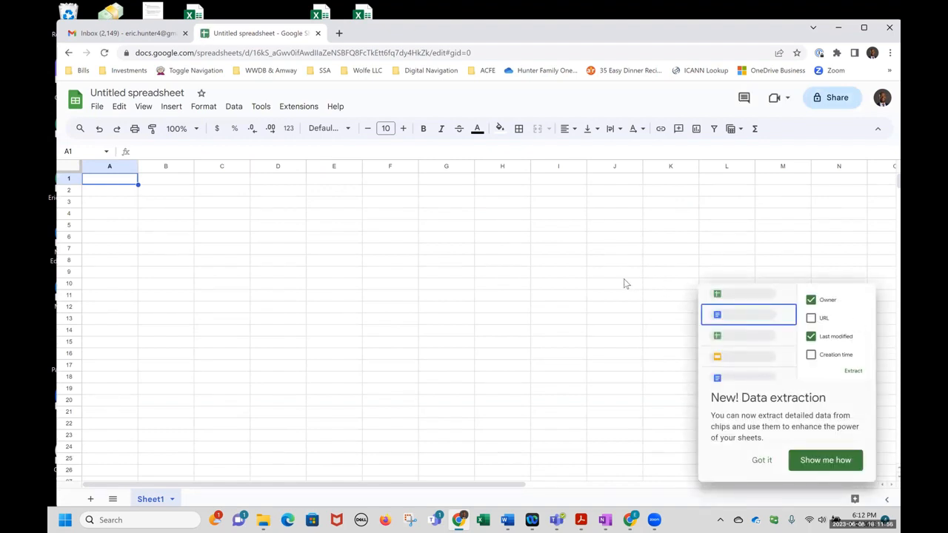
left_click(763, 461)
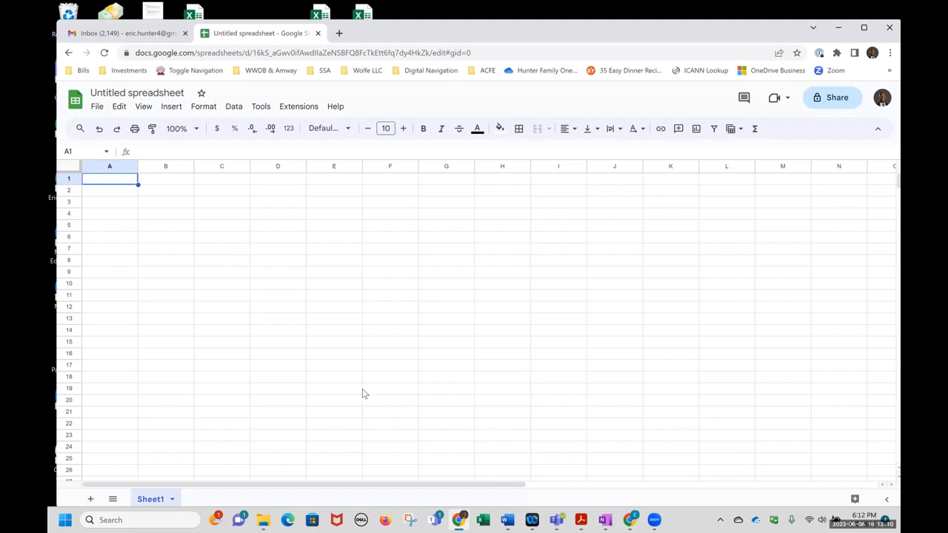
Enter the title "June 2023 Budget" in cell A1.
type("June ")
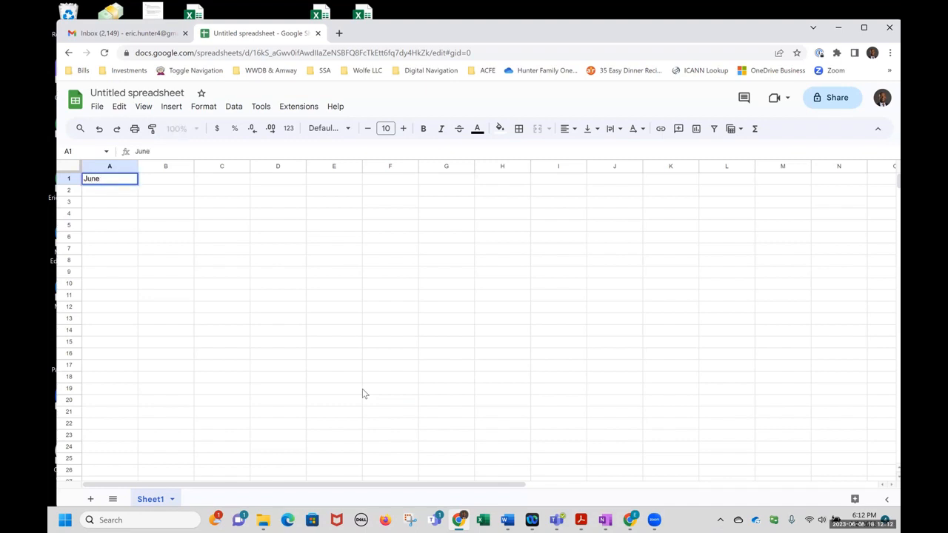
type("2023 Budget")
key("Tab")
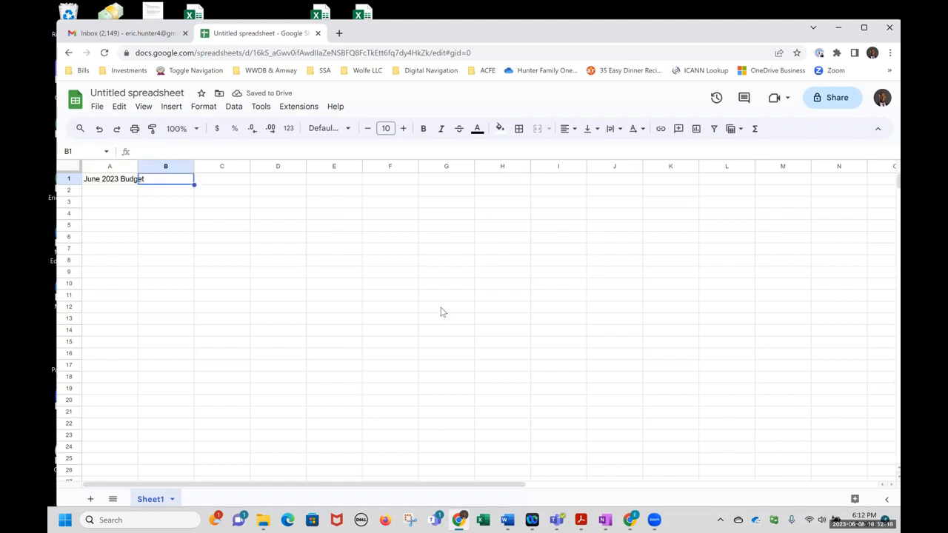
left_click(143, 214)
left_click(126, 182)
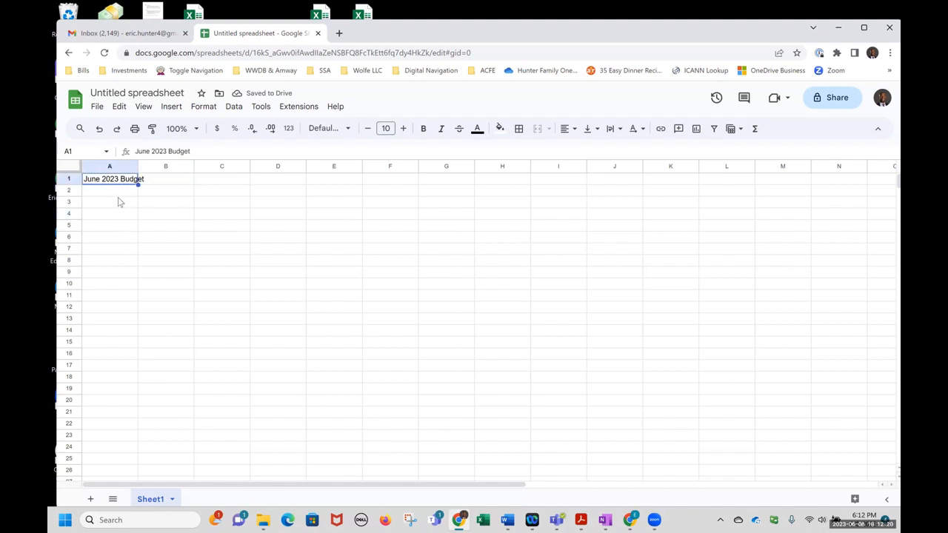
Add the headers "Description" in A3 and "Amount" in B3, and widen columns A and B.
left_click(121, 202)
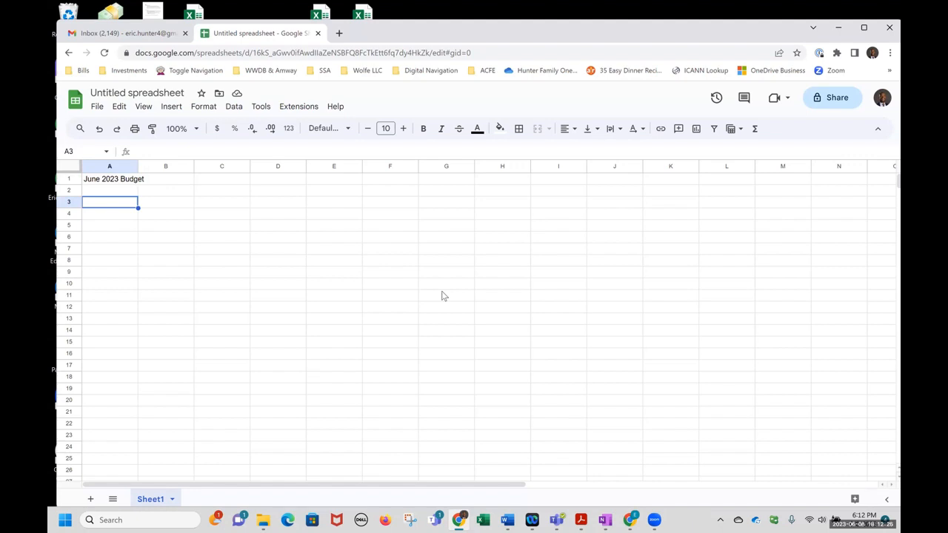
type("Description")
key("Tab")
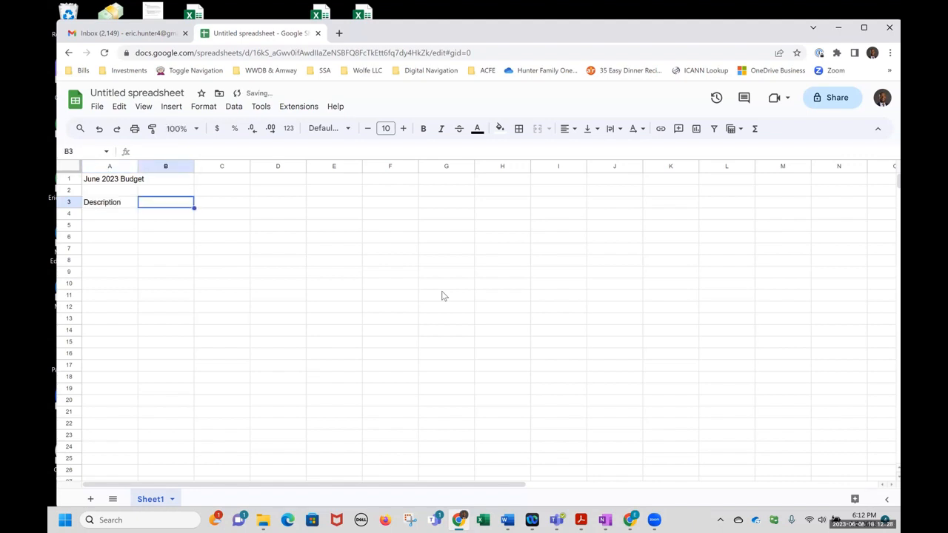
type("Amount")
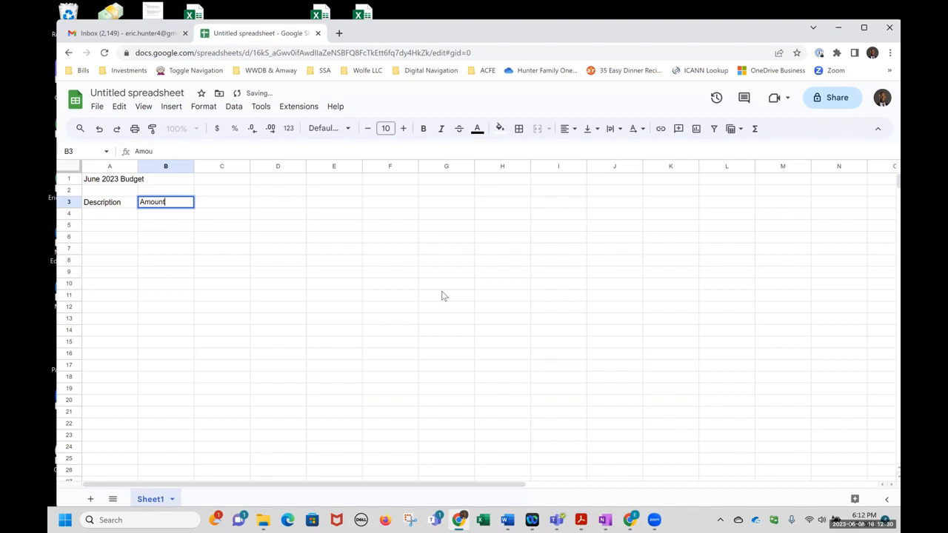
key("Return")
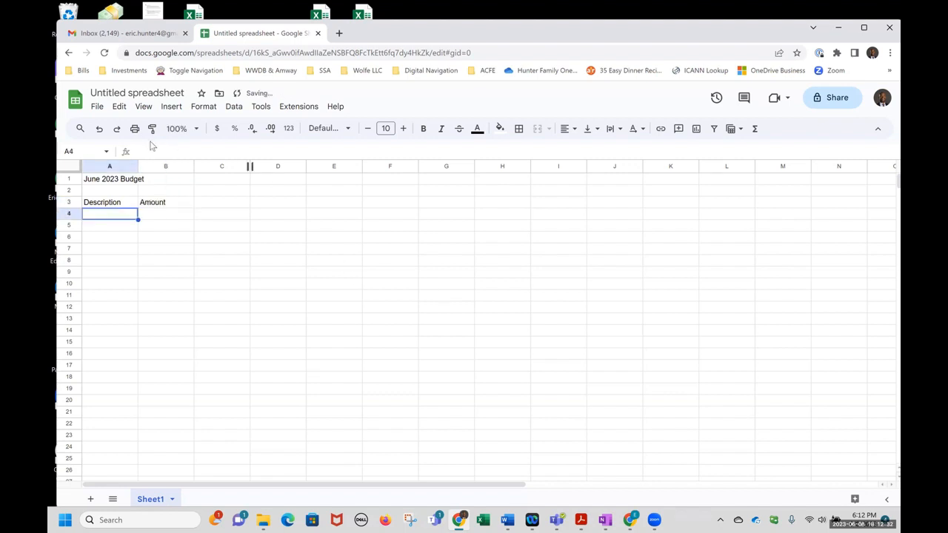
left_click_drag(138, 166, 307, 177)
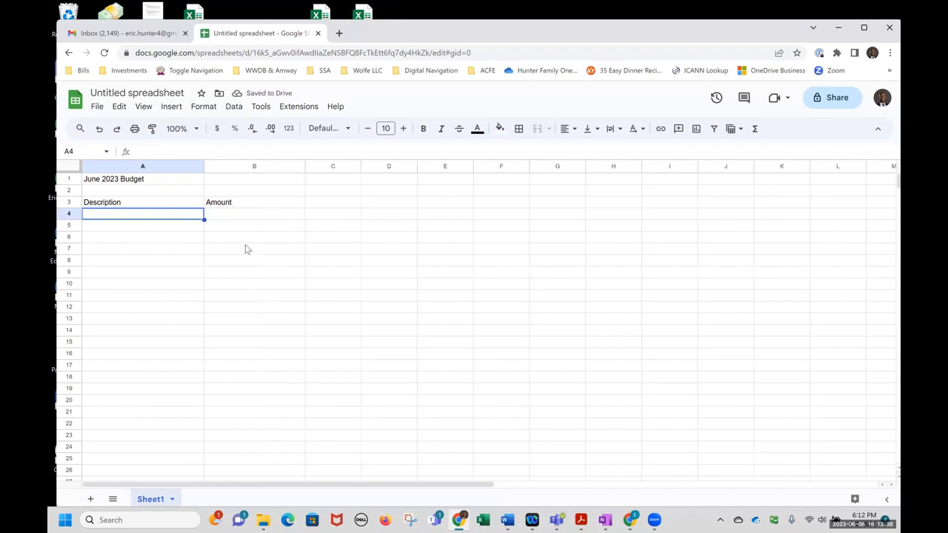
Enter "Income from Work" in A4 with an amount of 4000 in B4.
type("Income fro")
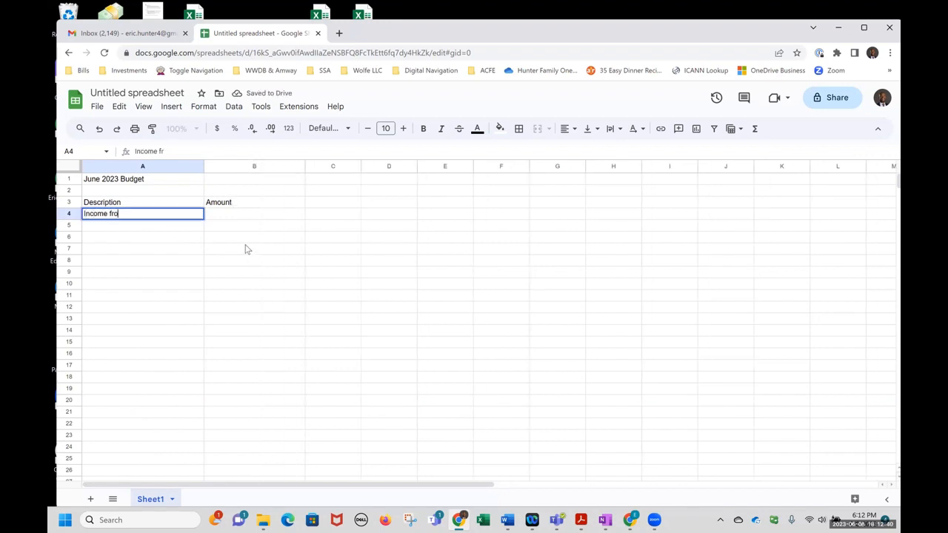
type("m Work")
key("Return")
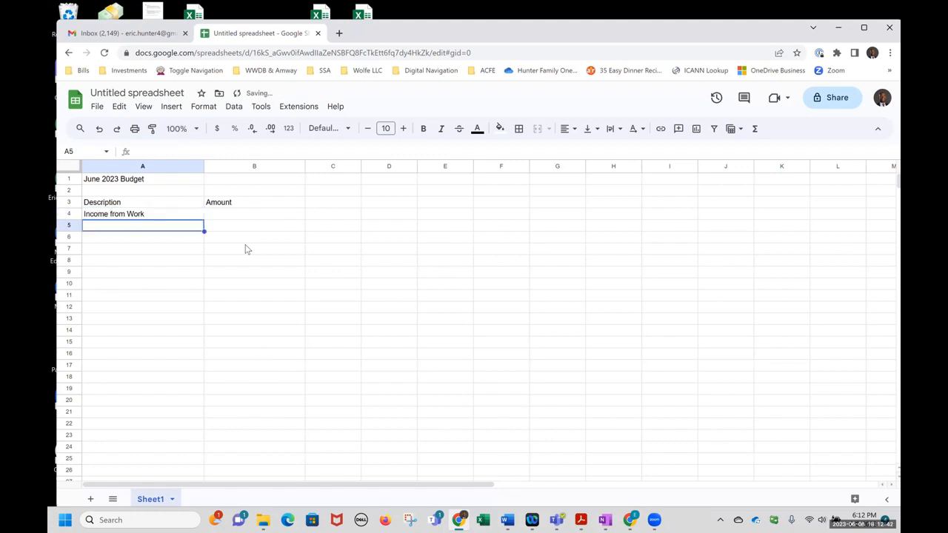
key("Up")
key("Right")
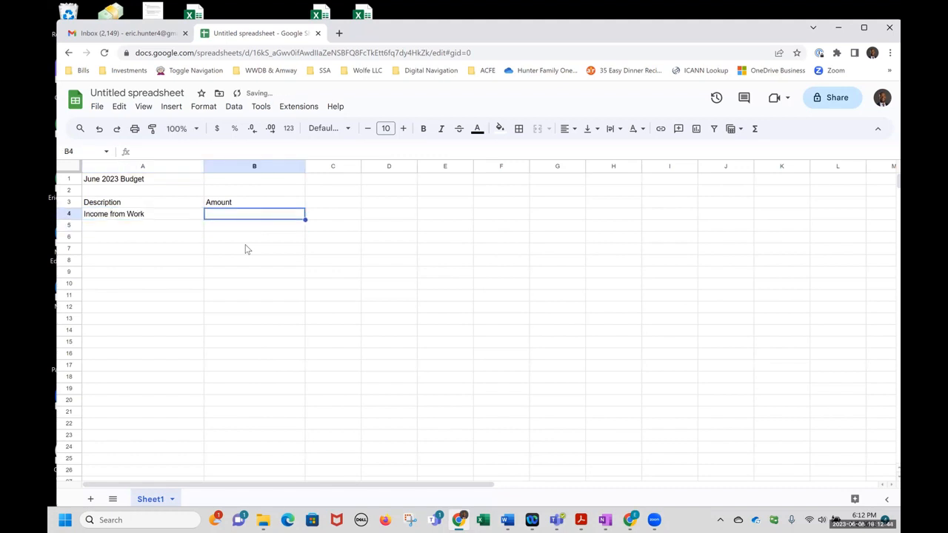
type("4000")
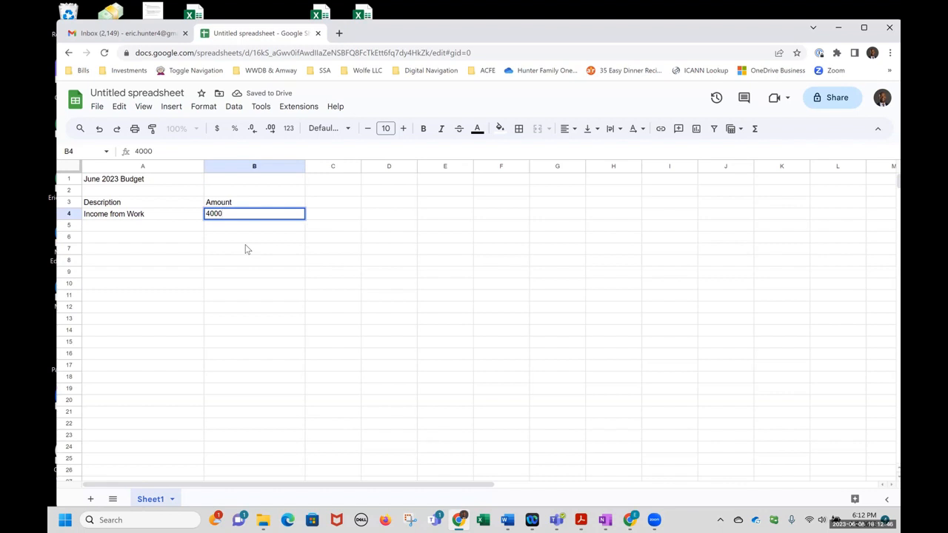
key("Return")
Enter "Income from Selling flowers" in A5 with an amount of 350 in B5.
left_click(153, 231)
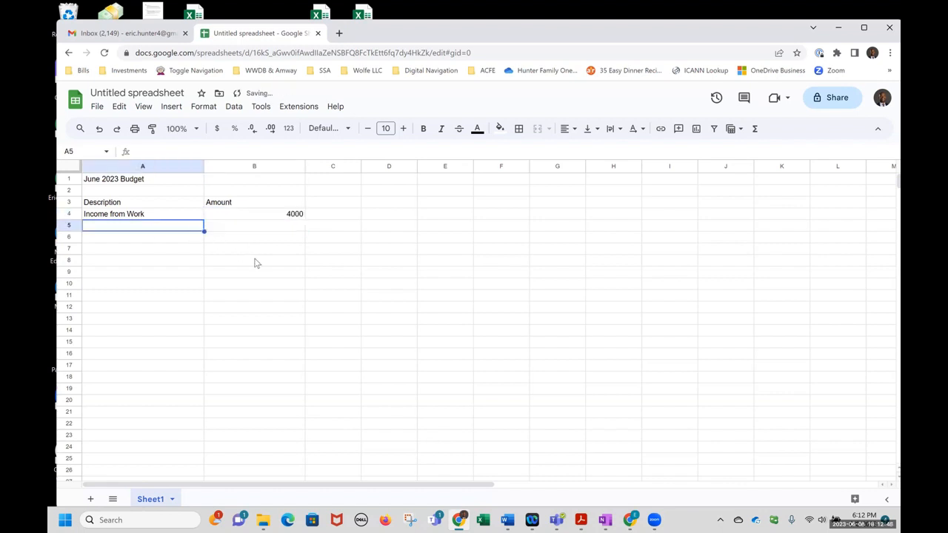
type("Income from ")
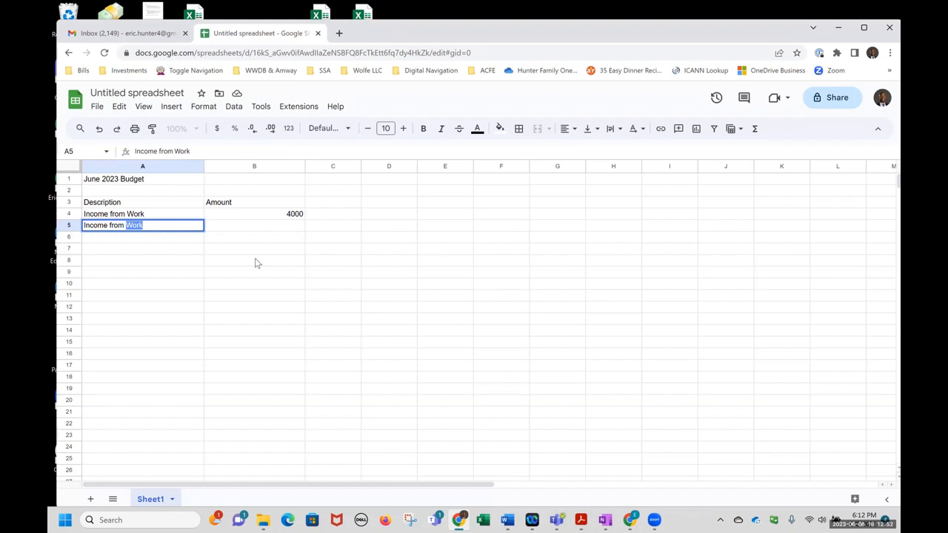
type("Selling flowers")
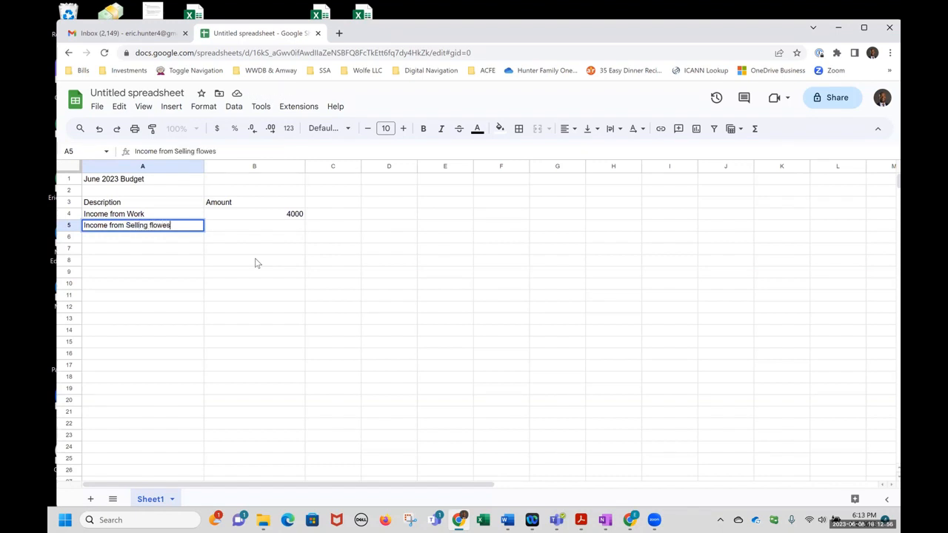
key("Tab")
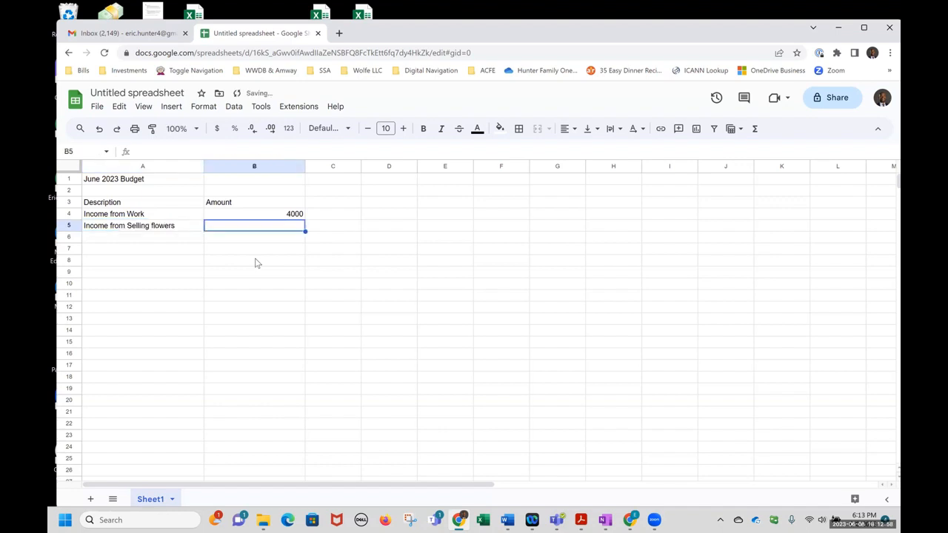
type("350")
key("Return")
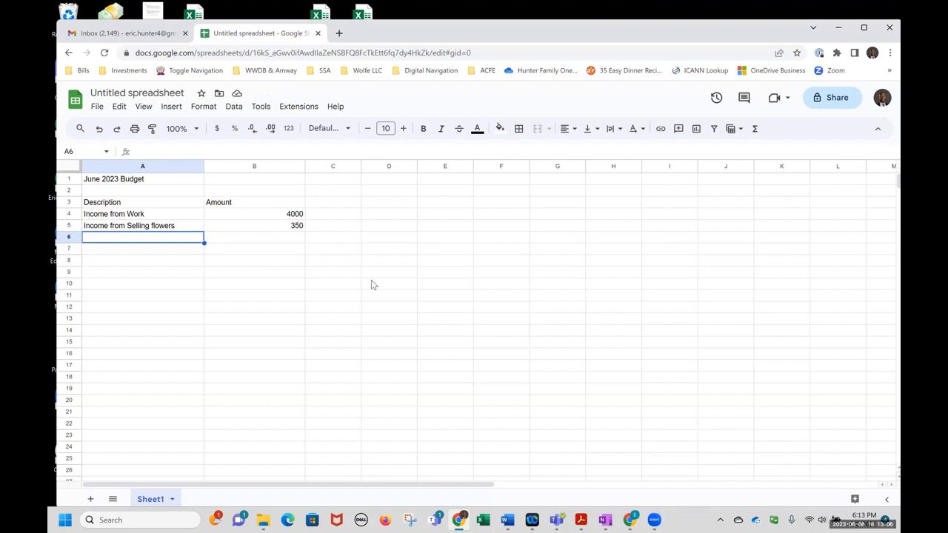
List the expenses "Housing", "Car Payment", "Food" and "Travel" in cells A6 to A9.
type("Housing")
key("Return")
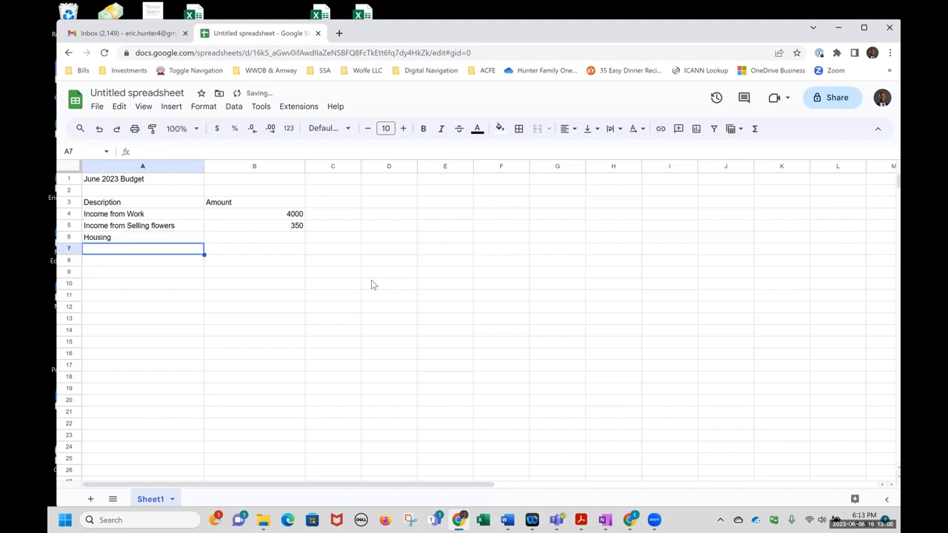
type("Car Payen")
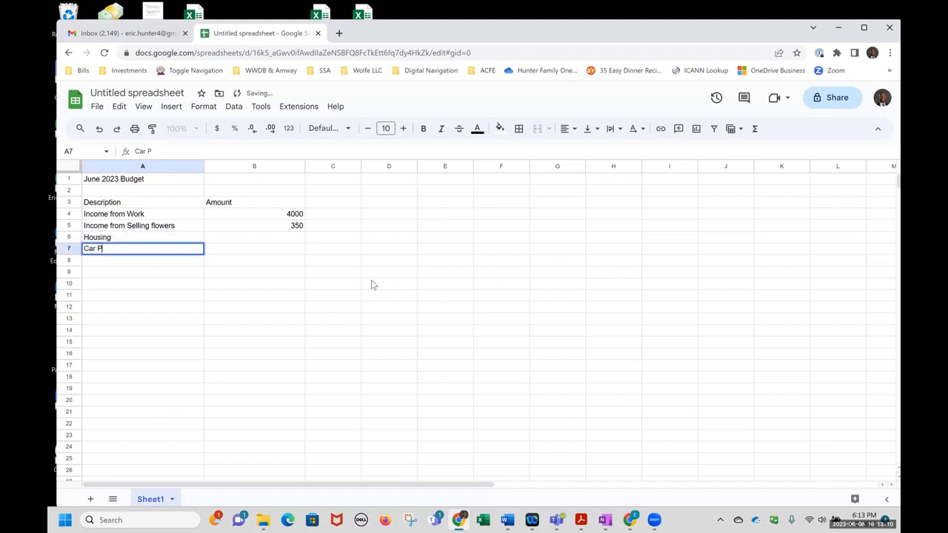
key("BackSpace")
type("ment")
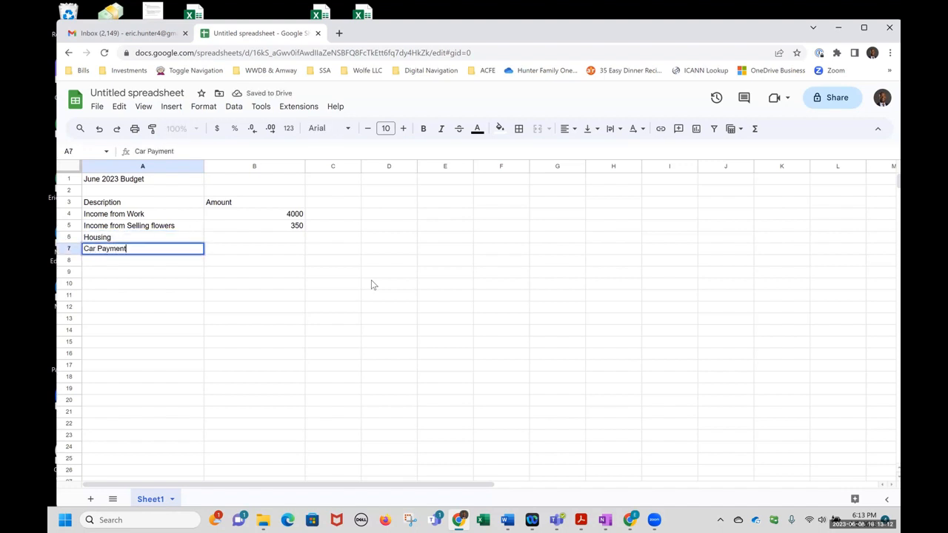
key("Return")
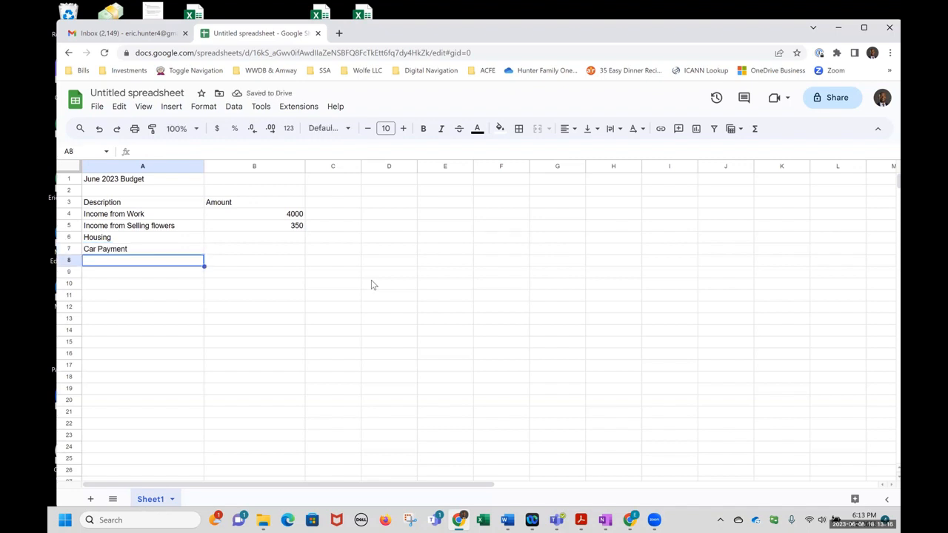
type("Food")
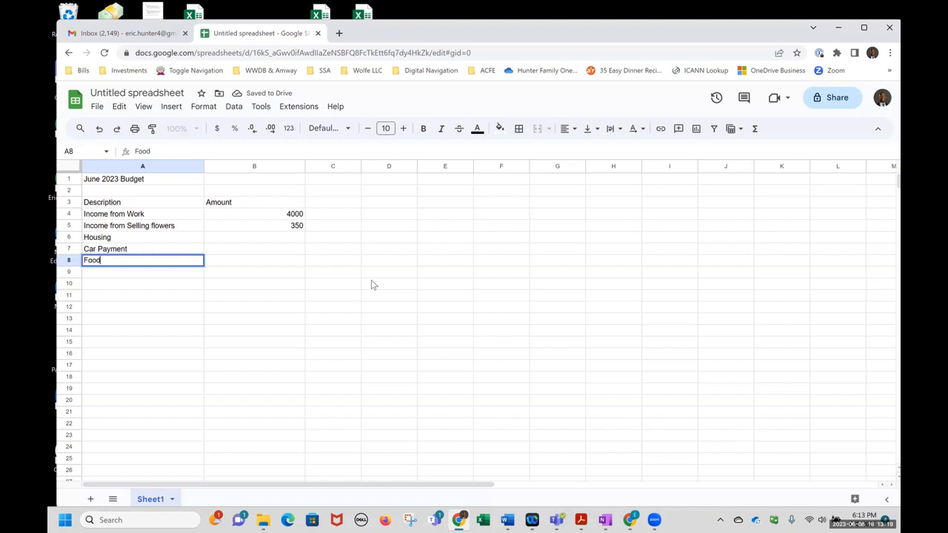
key("Return")
type("Travel")
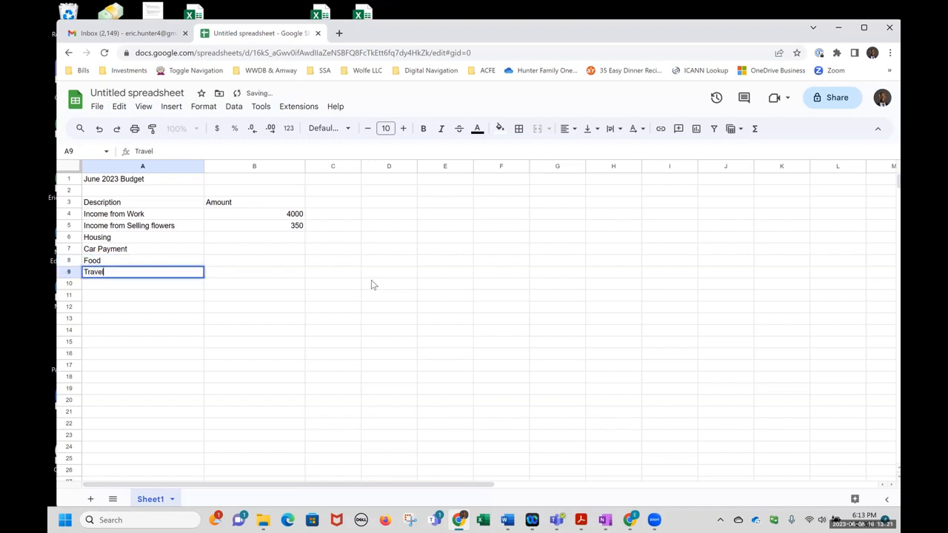
key("Return")
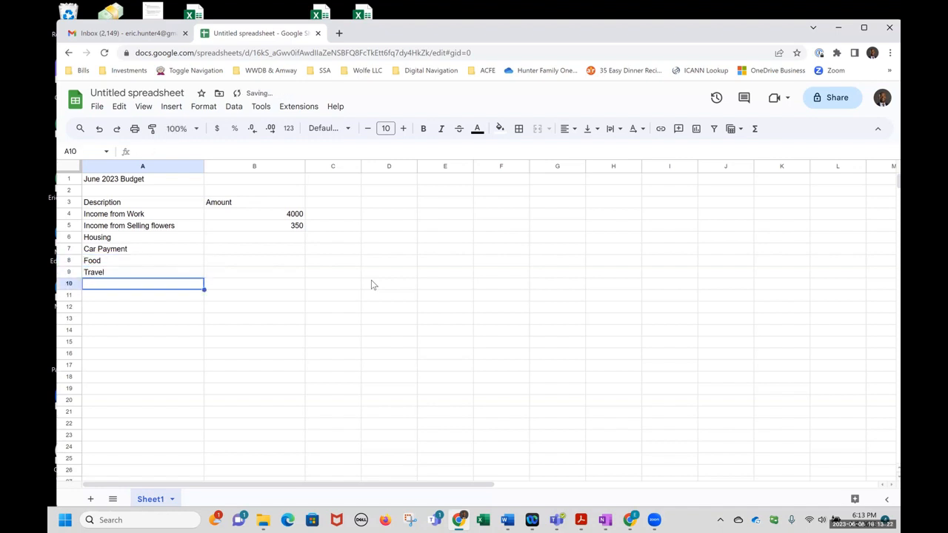
Add "Internet", "Cell Phone", "Vehicle Insurance" and "School" to the descriptions in cells A10 to A13.
type("Internet")
key("Return")
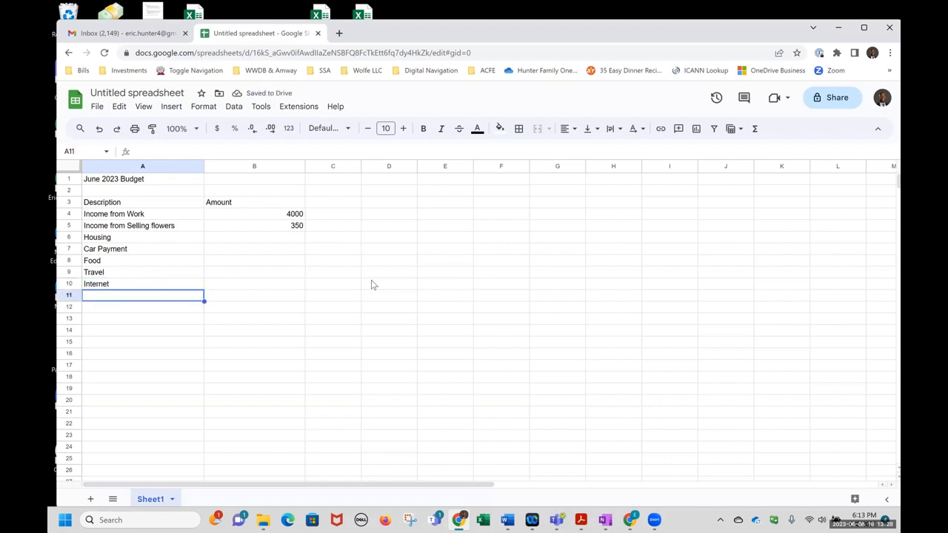
type("Cell Phone")
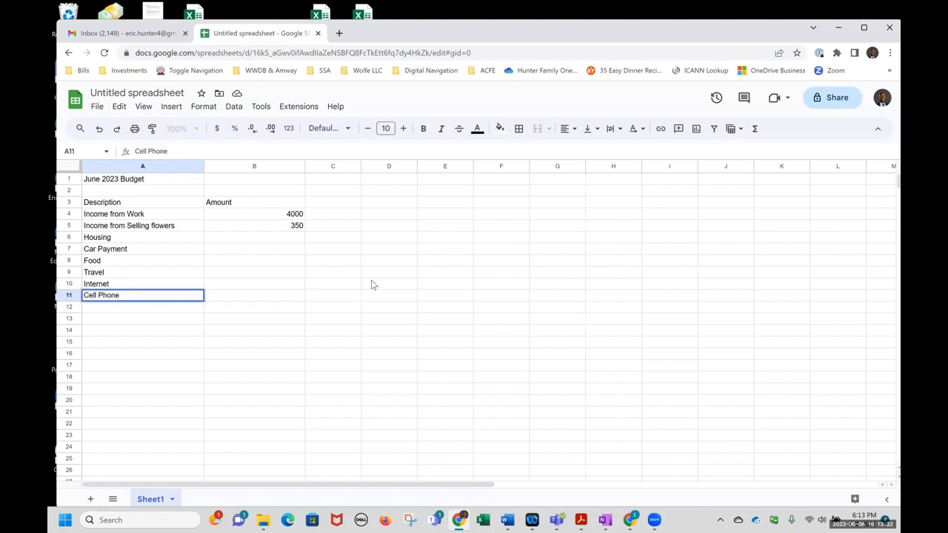
key("Return")
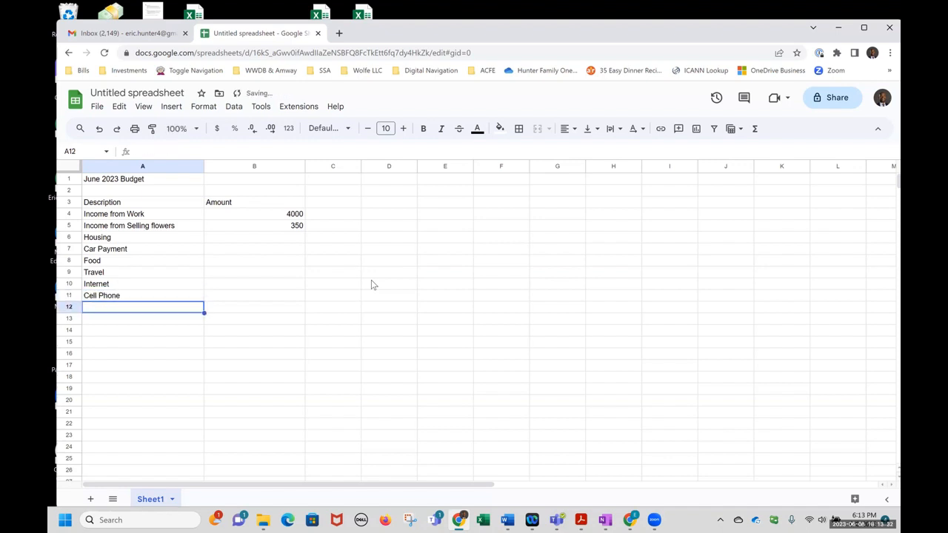
type("IVeh")
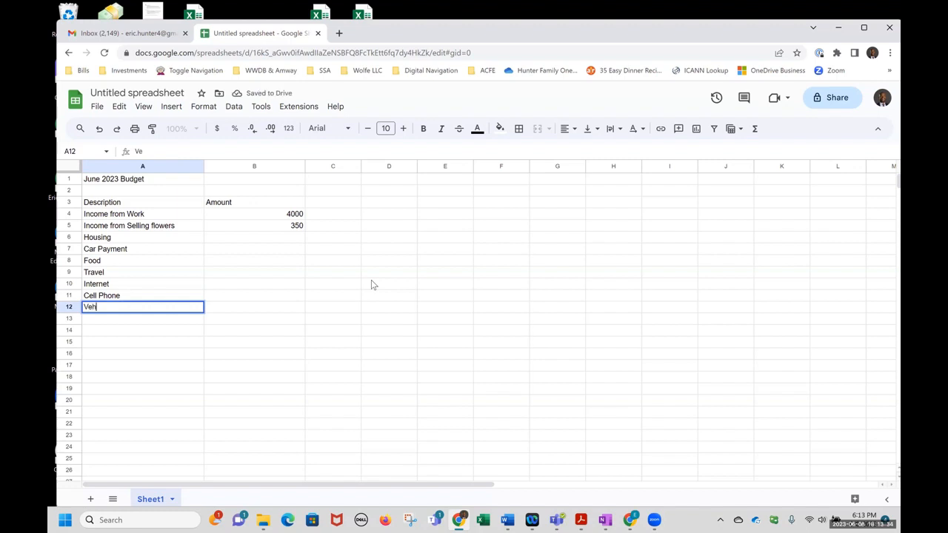
type("icle Insurance")
key("Return")
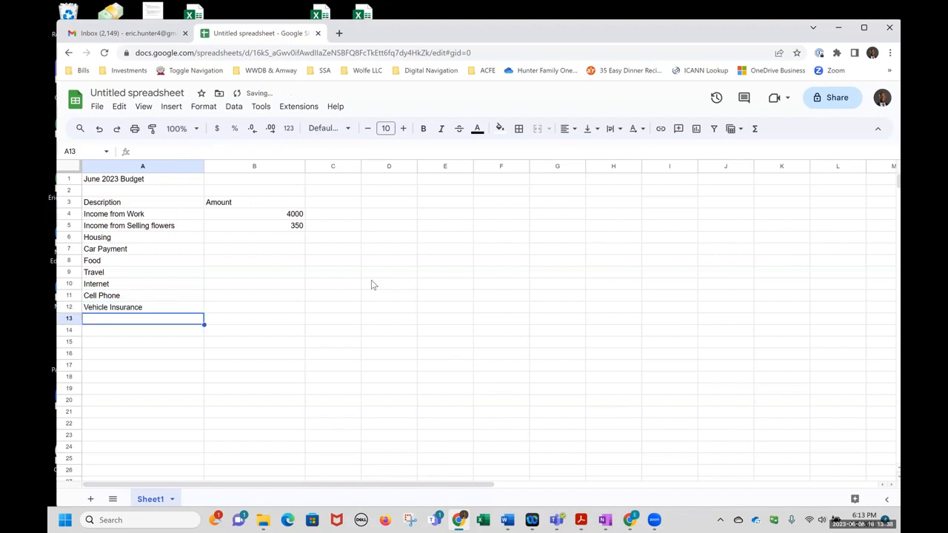
type("School")
key("Return")
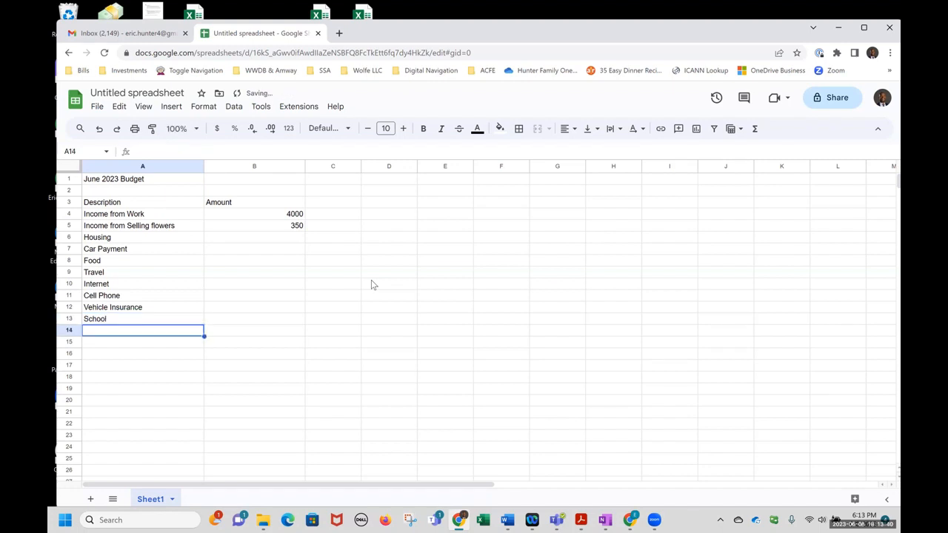
Format the whole Amount column B as dollar currency with two decimals.
left_click(293, 215)
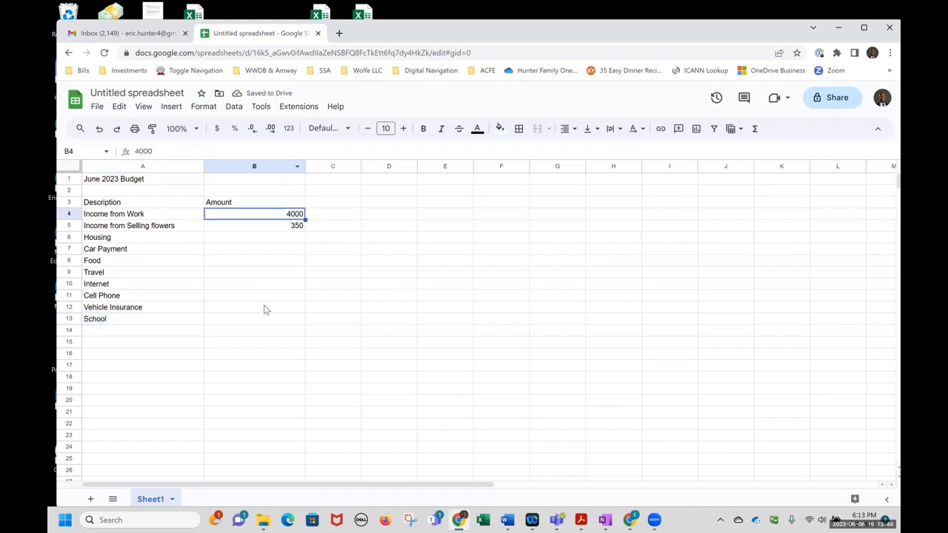
left_click(275, 168)
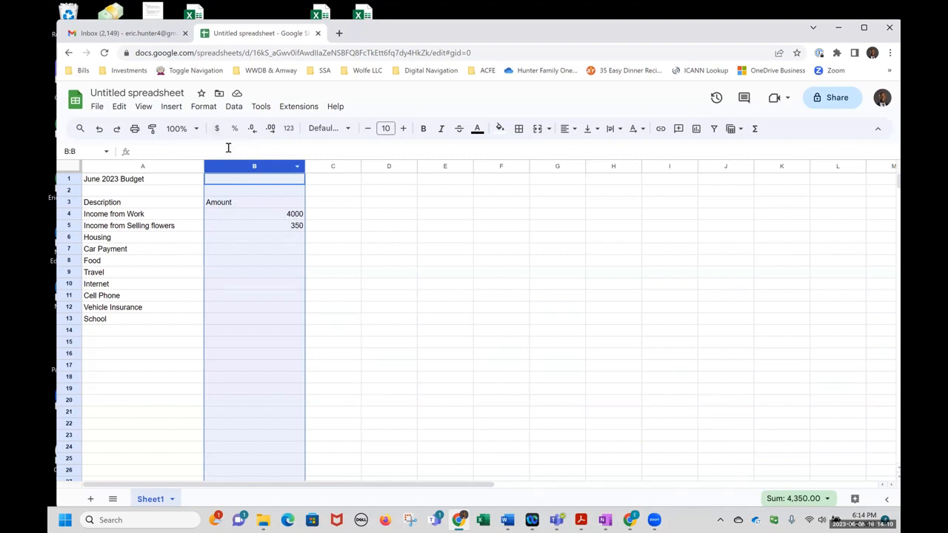
left_click(293, 239)
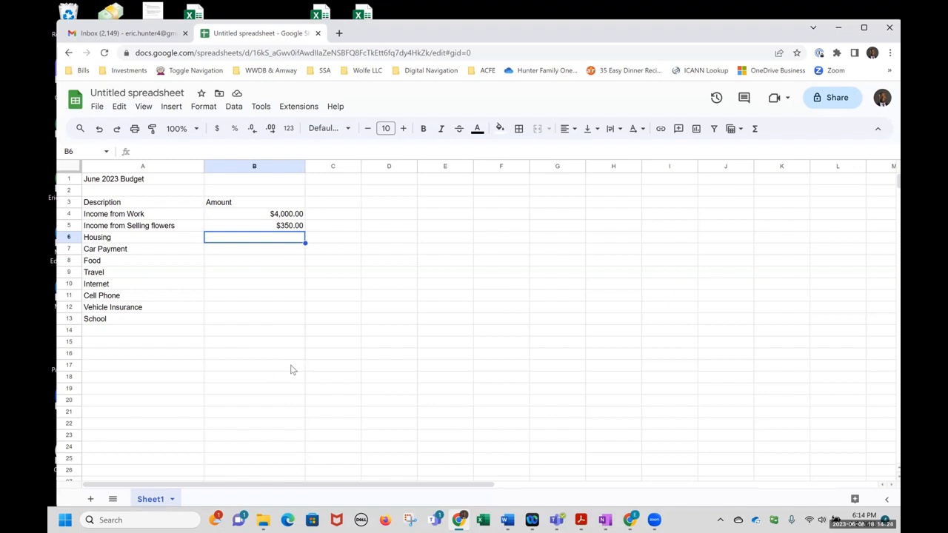
left_click_drag(291, 215, 289, 228)
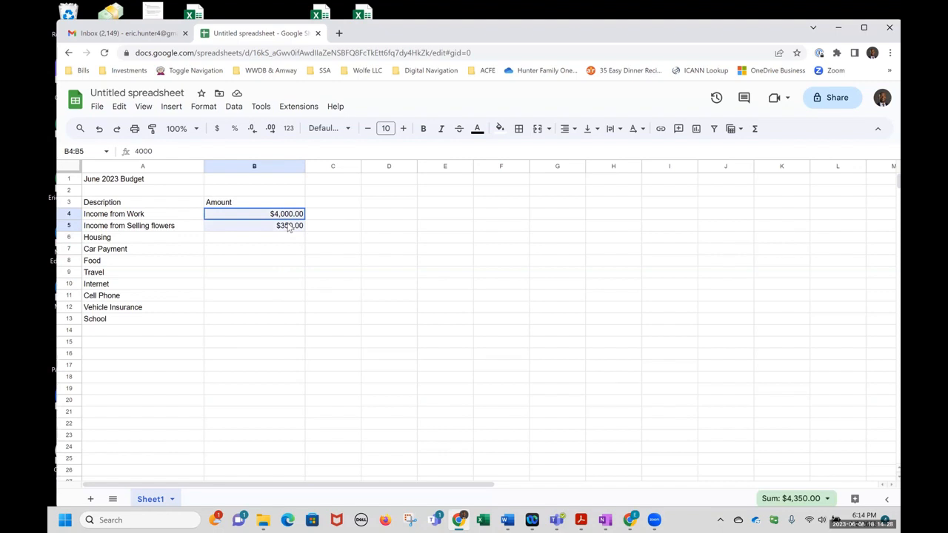
left_click(130, 249)
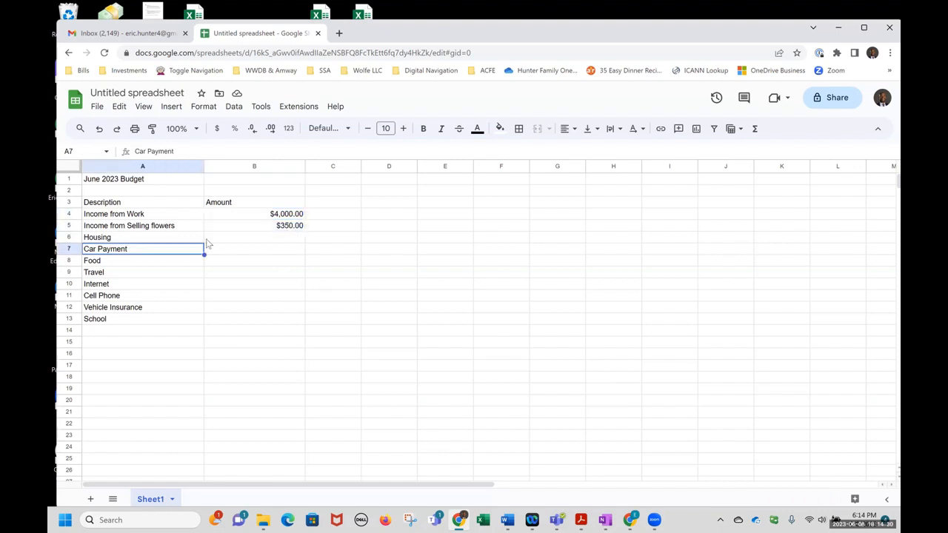
Enter the amounts -1500 for Housing, -250 for Car Payment, -600 for Food and -300 for Travel in B6 to B9.
left_click(232, 239)
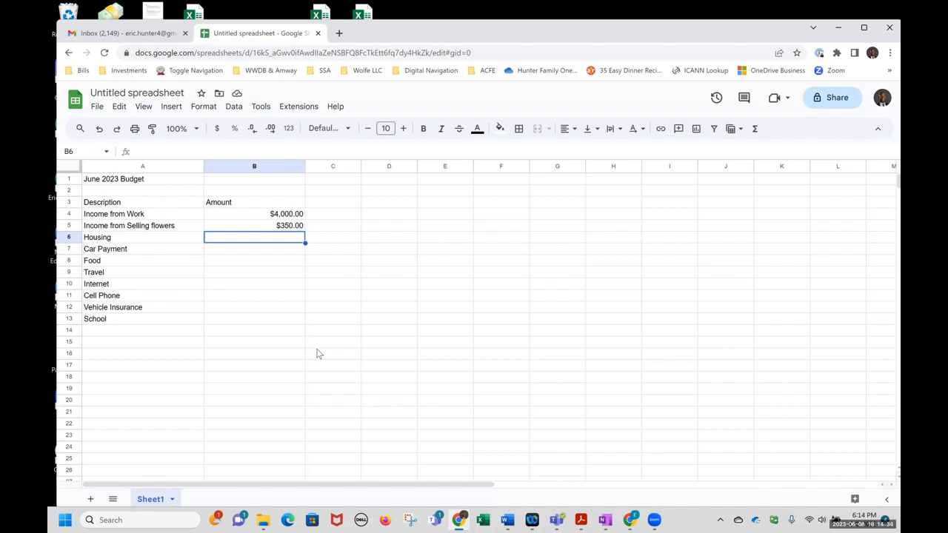
type("-")
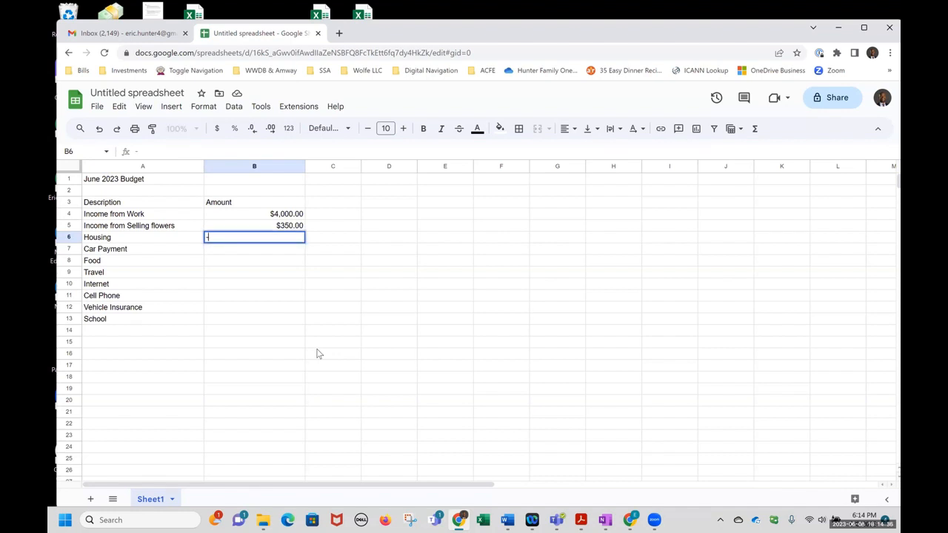
type("1500")
key("Return")
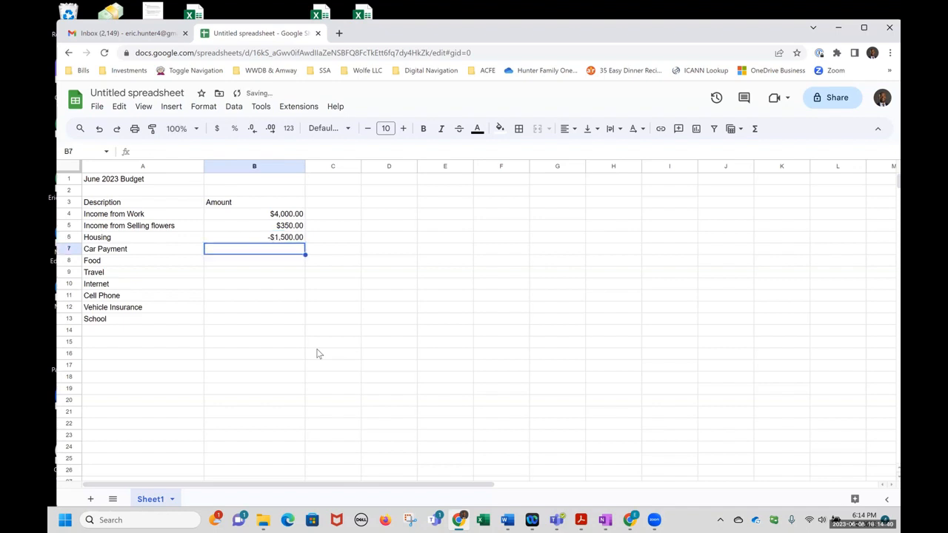
type("-")
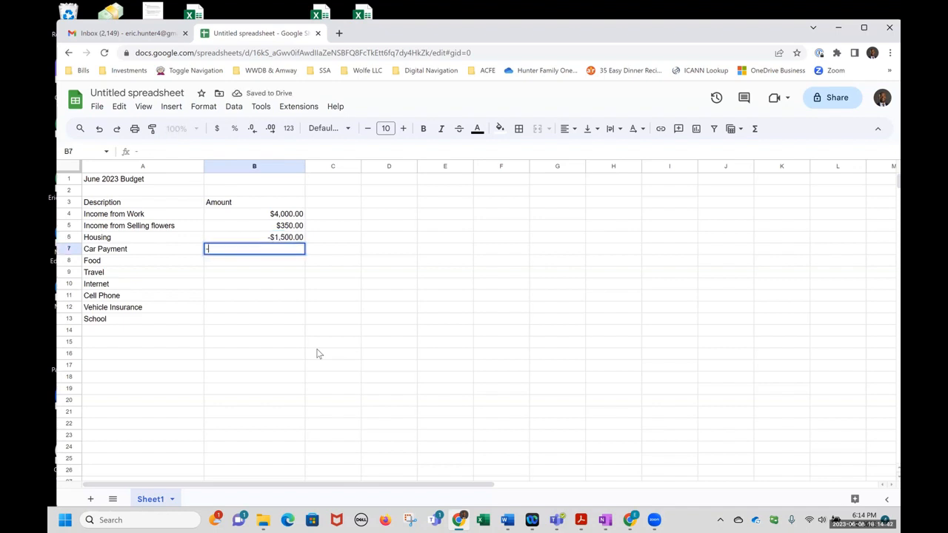
type("250")
key("Return")
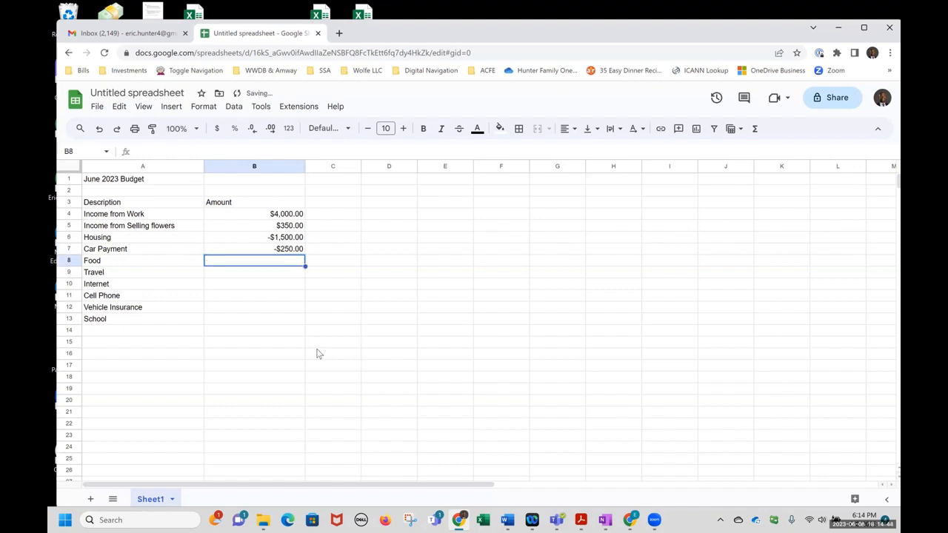
type("-600")
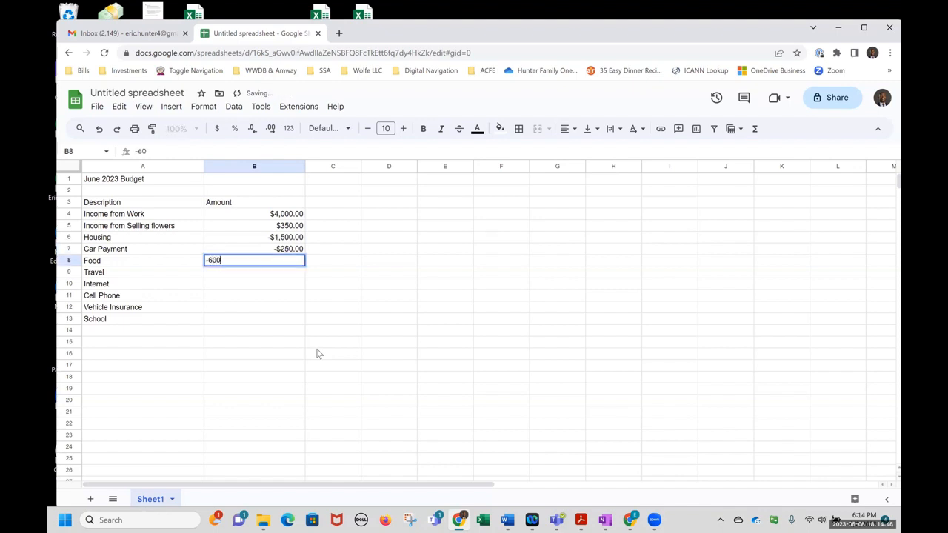
key("Return")
type("-")
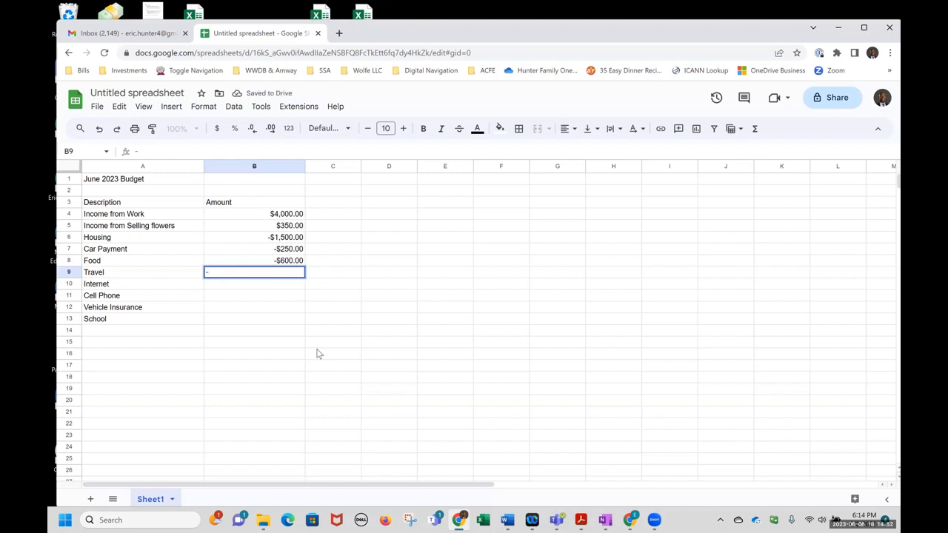
type("300")
key("Return")
Enter -100 for Internet, -120 for Cell Phone, -60 for Vehicle Insurance and -$185 for School in B10 to B13.
type("-100")
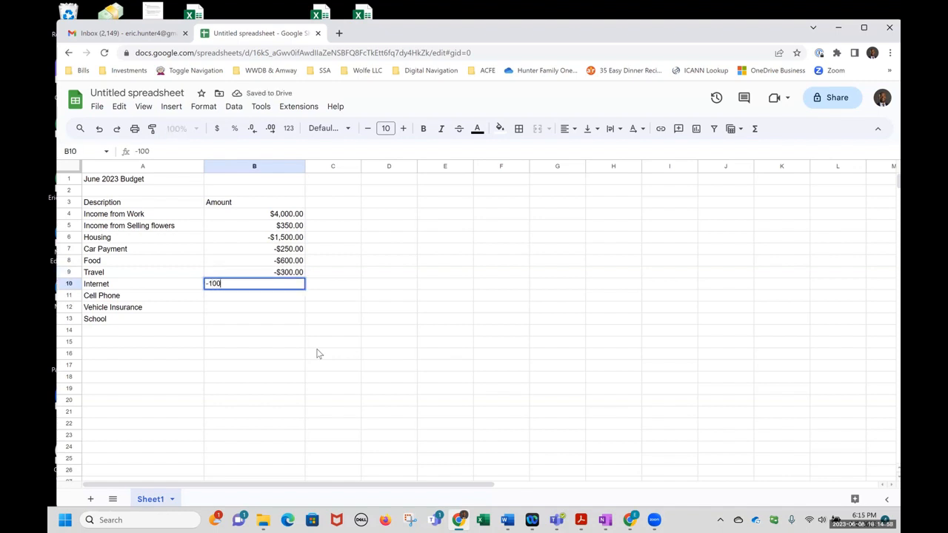
key("Return")
type("-120")
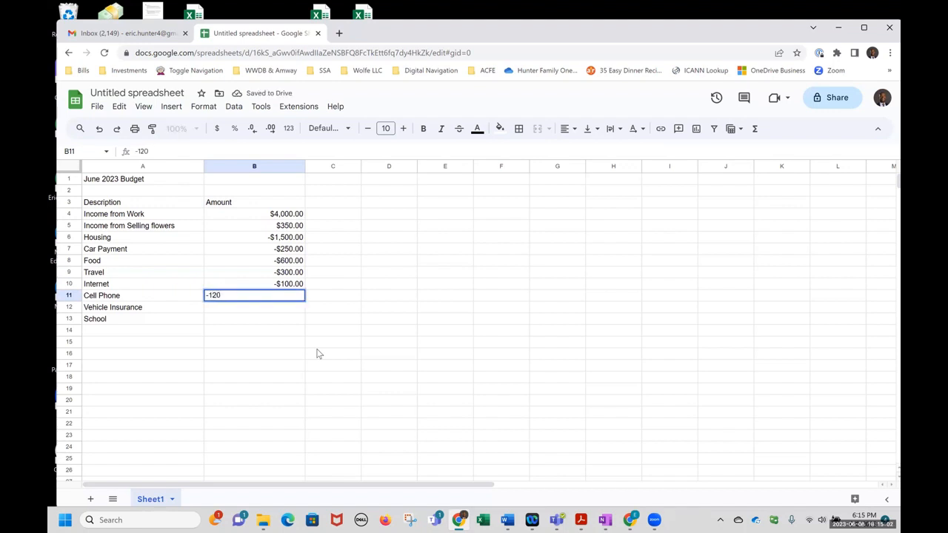
key("Return")
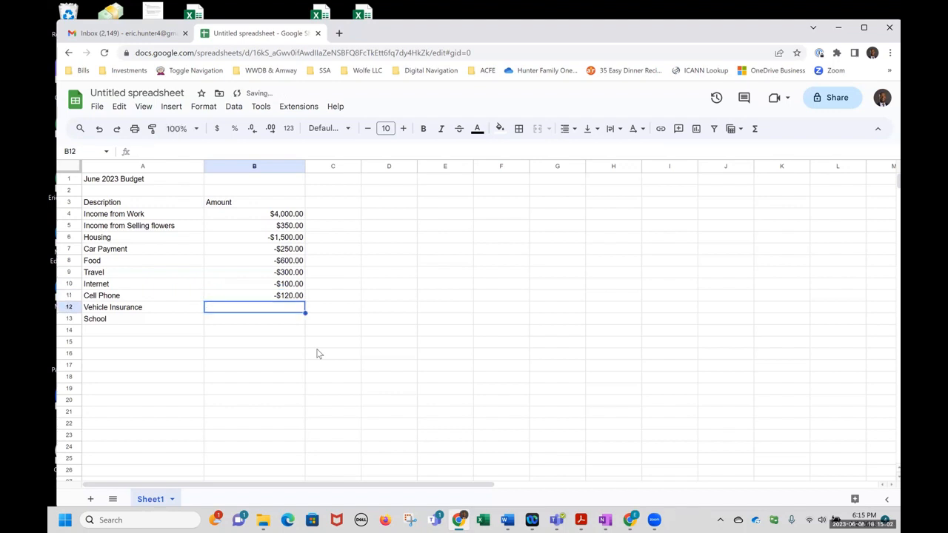
type("-60")
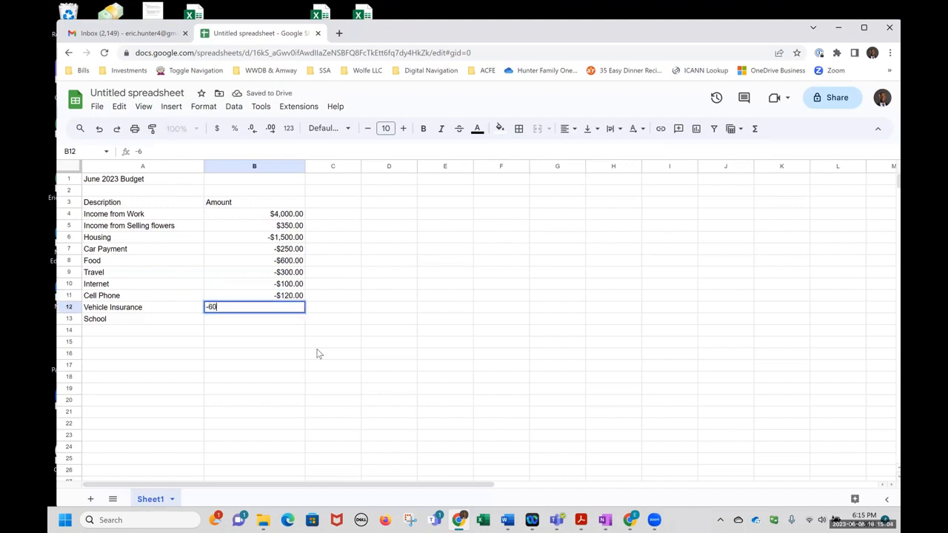
key("Return")
type("-")
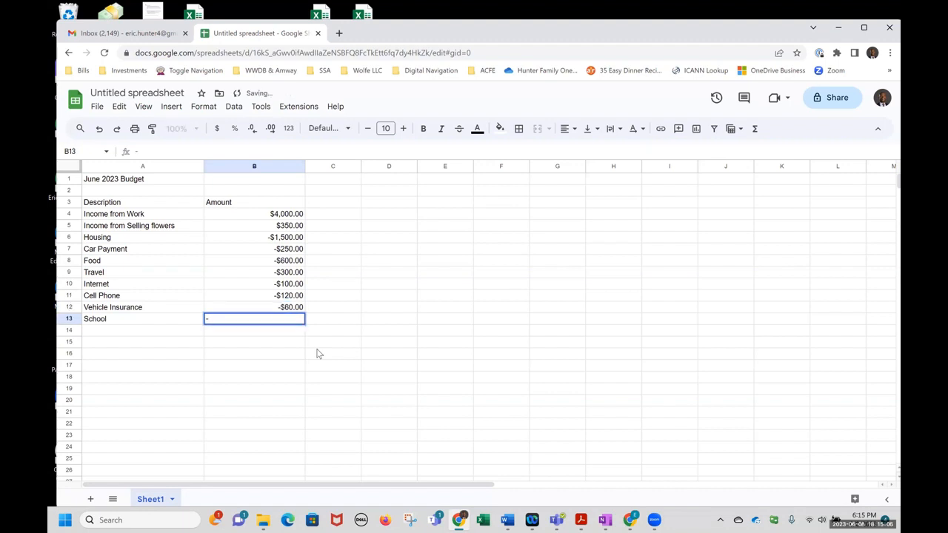
type("$185")
key("Return")
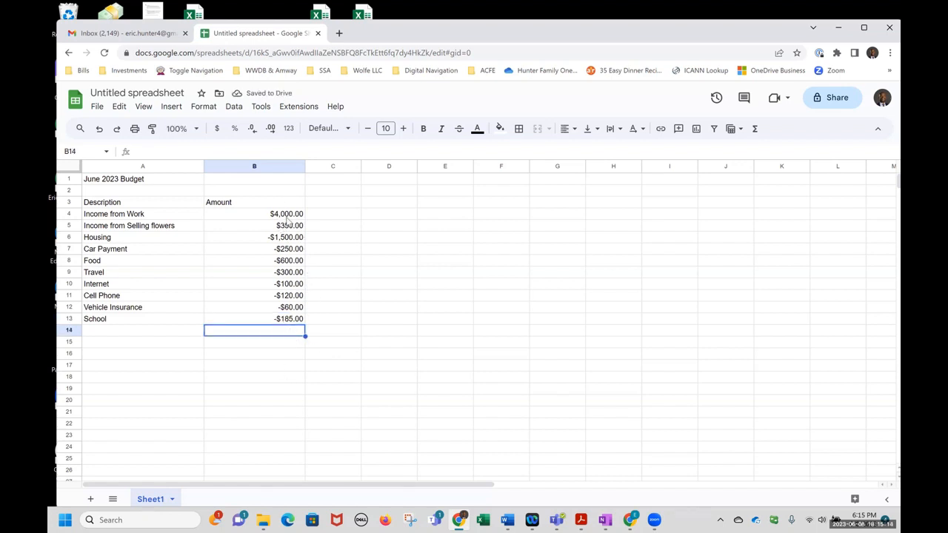
Check the sum of the expense amounts in B6:B13 and of all amounts in B4:B13.
left_click_drag(289, 215, 288, 322)
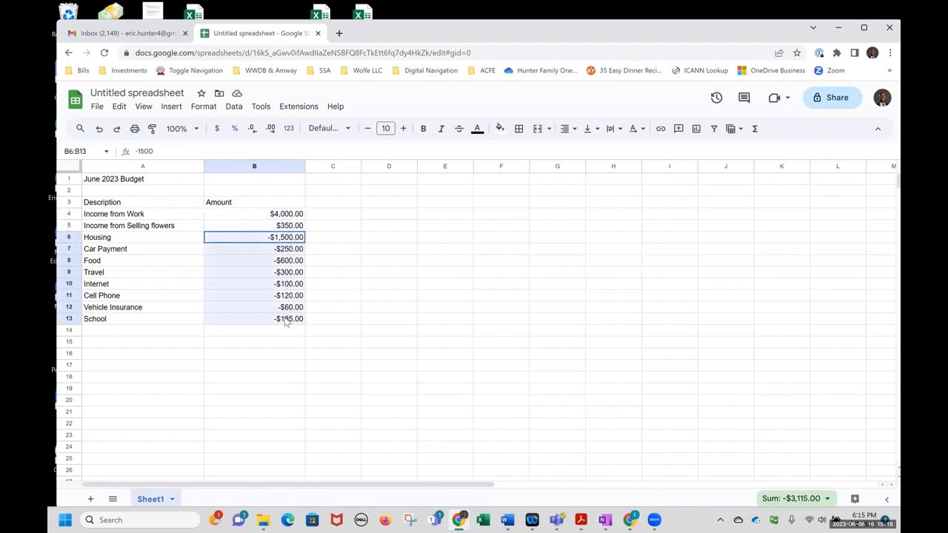
left_click(288, 332)
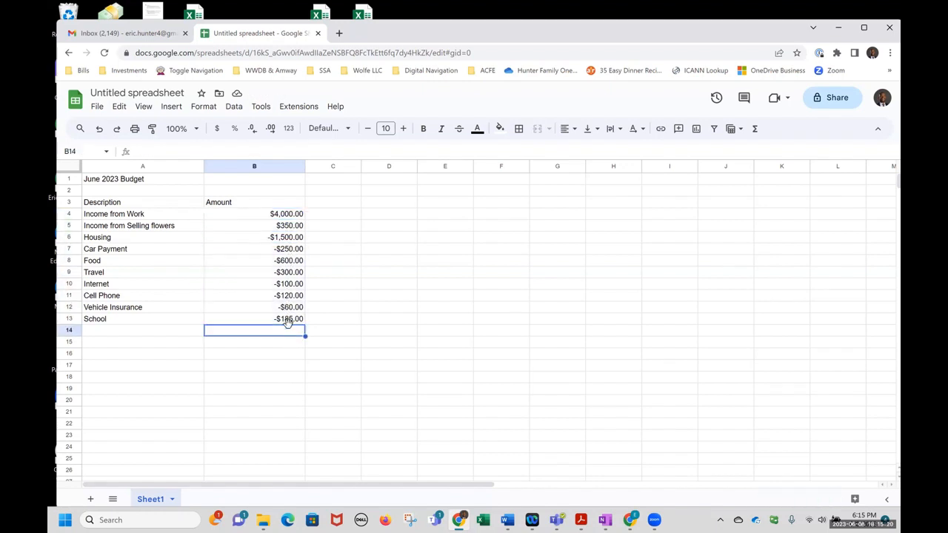
left_click(290, 240)
left_click_drag(289, 214, 287, 323)
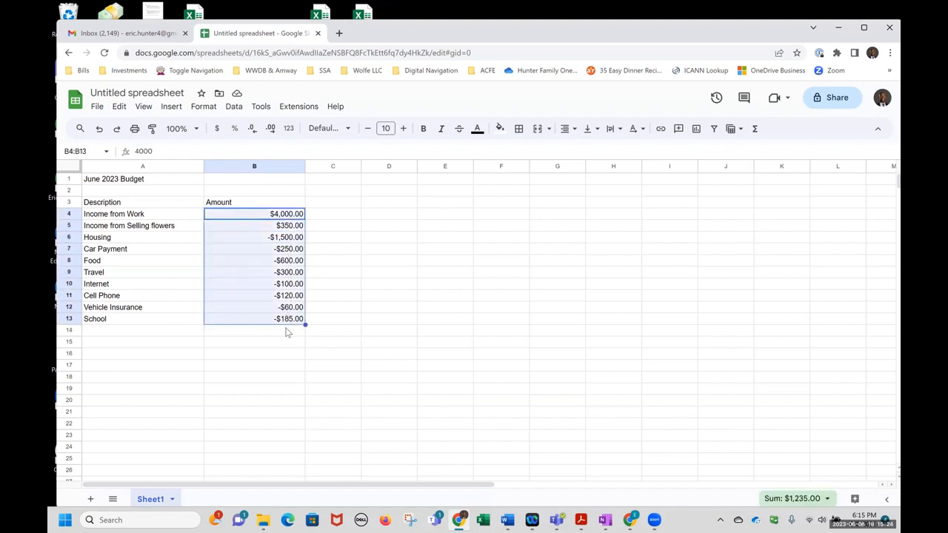
left_click(287, 332)
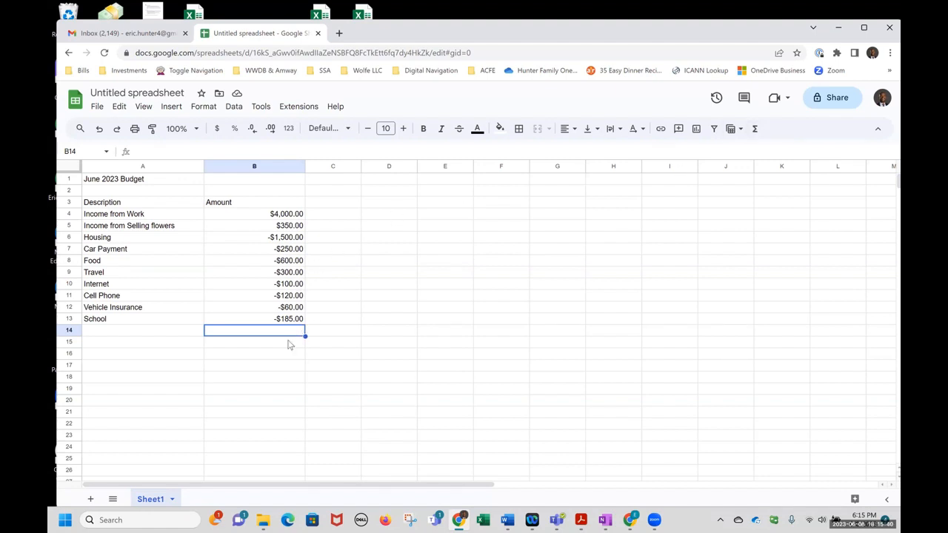
Insert a COUNT formula in B14 over the amounts in B4:B13 and check the range it covers.
left_click(259, 366)
left_click(280, 332)
left_click(755, 131)
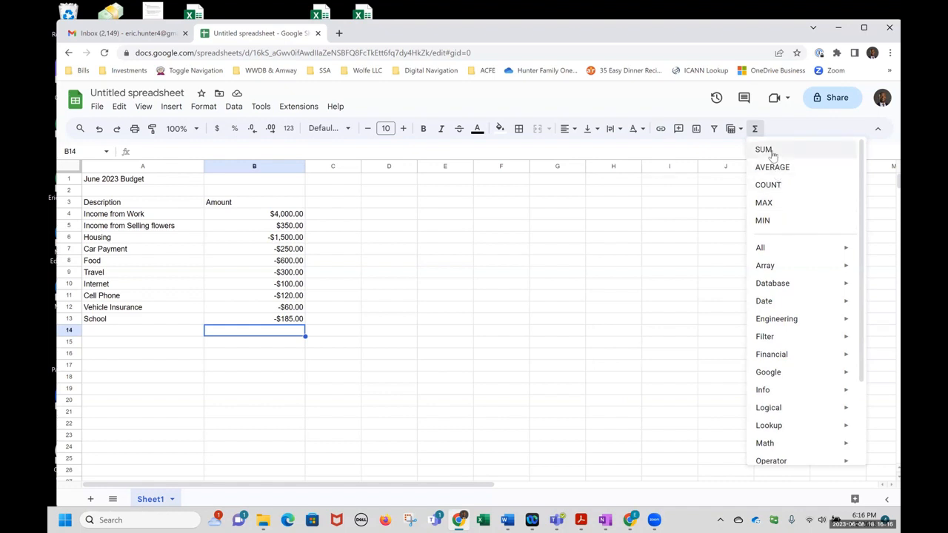
left_click(789, 193)
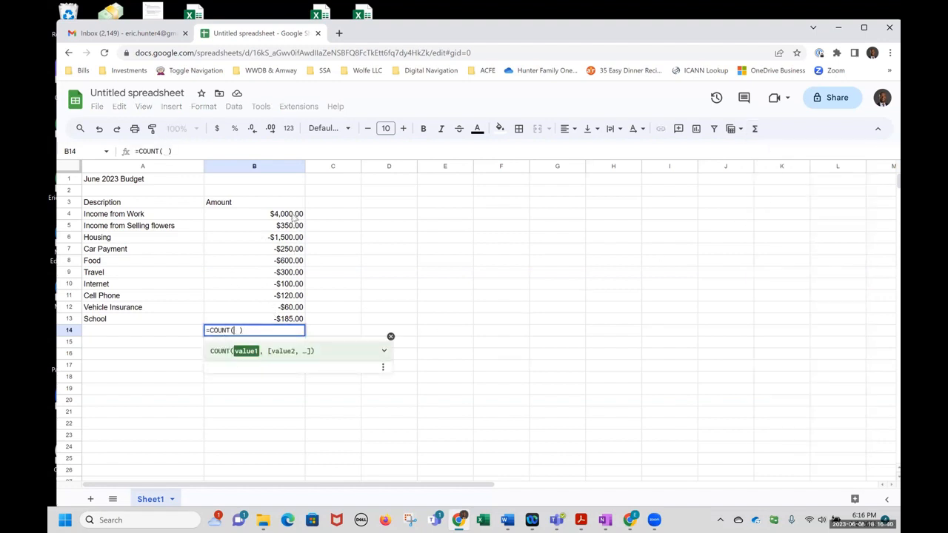
left_click_drag(292, 216, 286, 323)
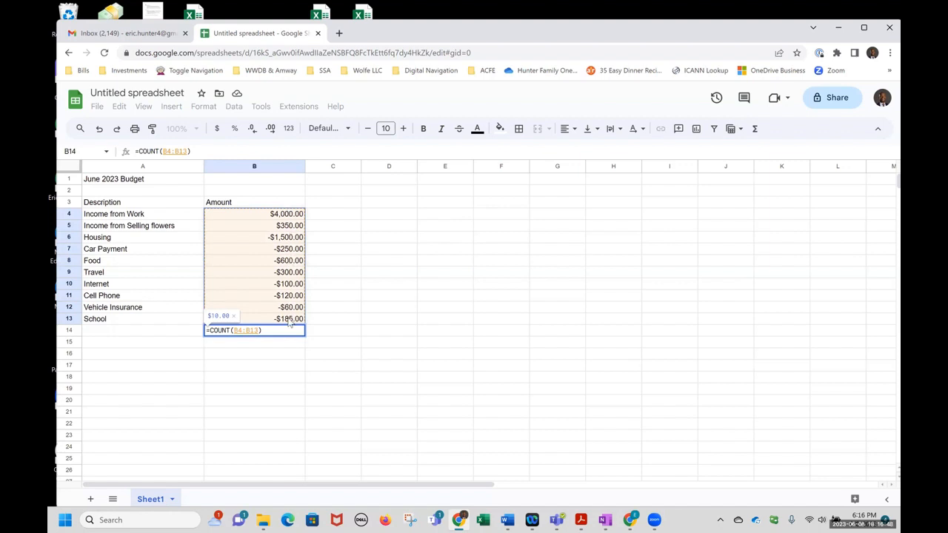
key("Return")
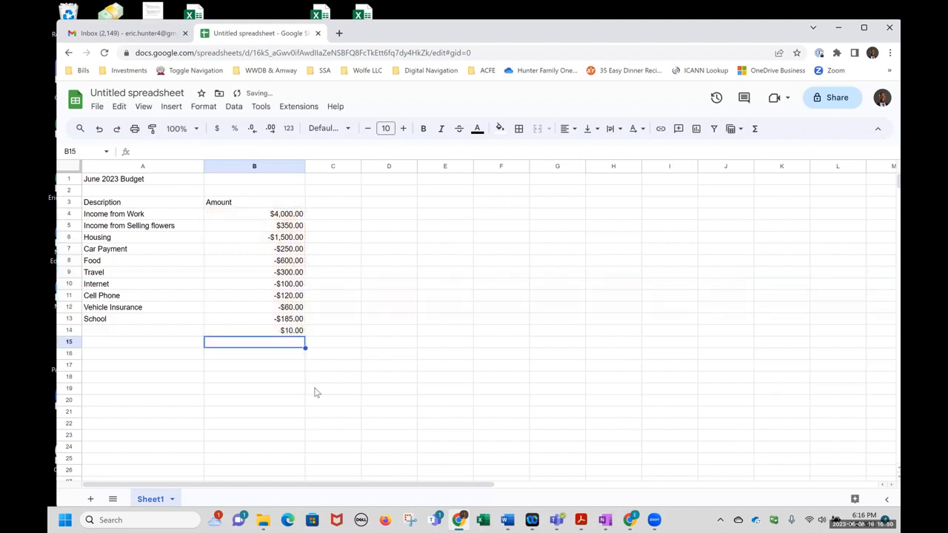
left_click(296, 333)
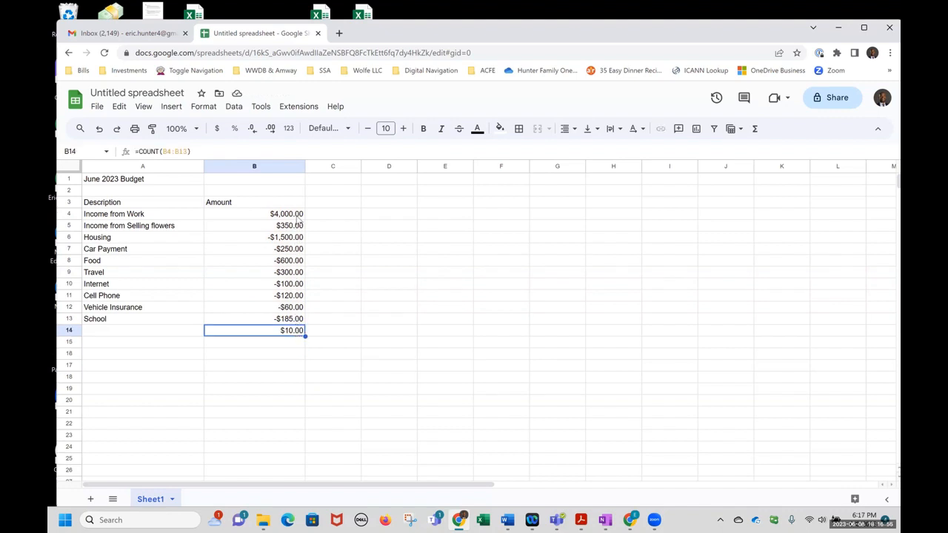
left_click_drag(298, 215, 287, 323)
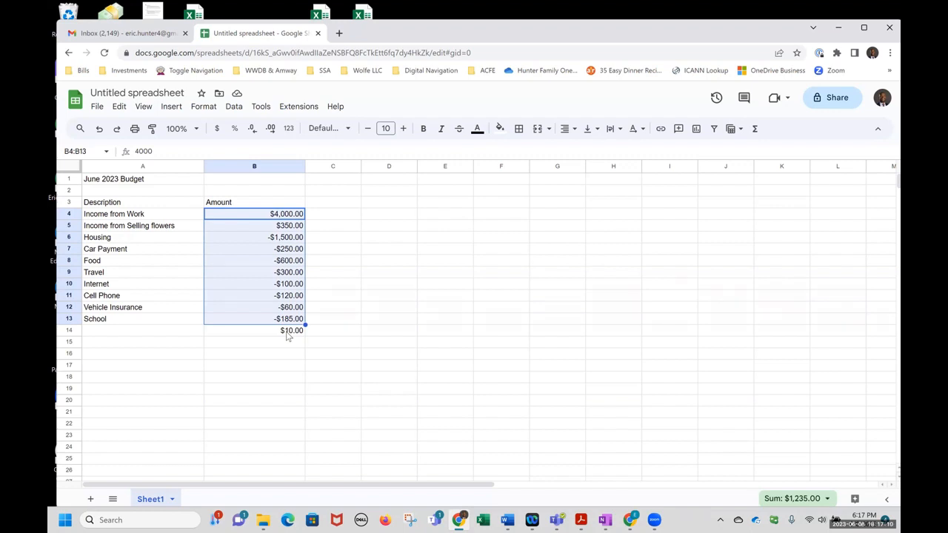
Replace the formula in B14 with a SUM of the amounts in B4:B13.
left_click(288, 336)
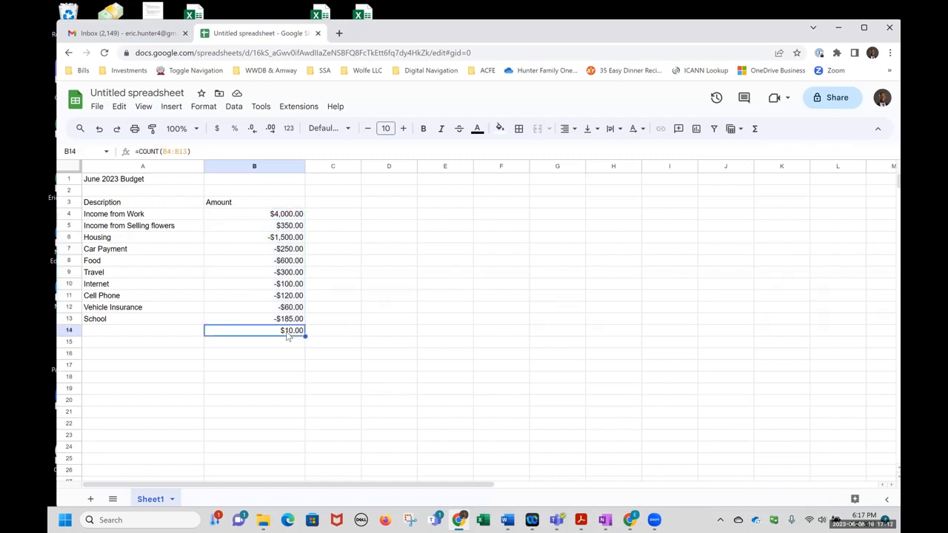
left_click(756, 130)
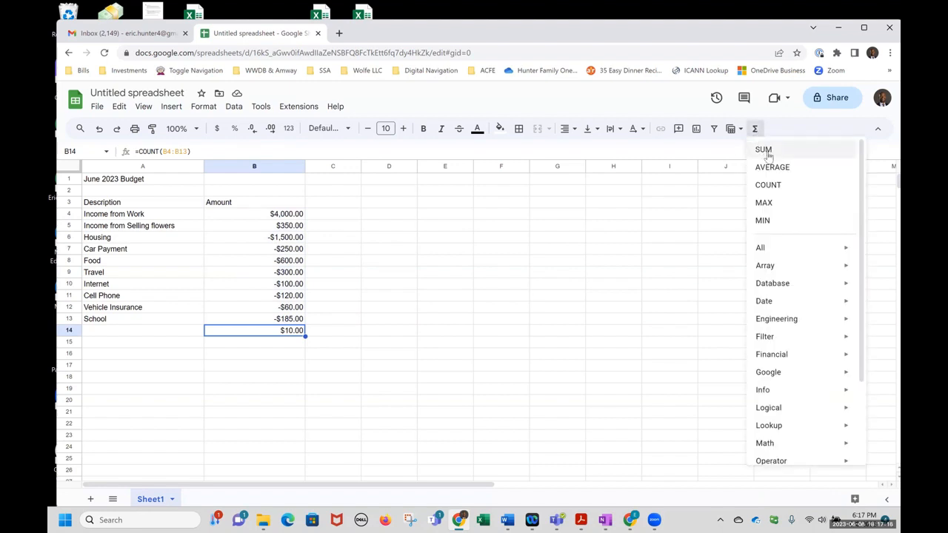
left_click(768, 154)
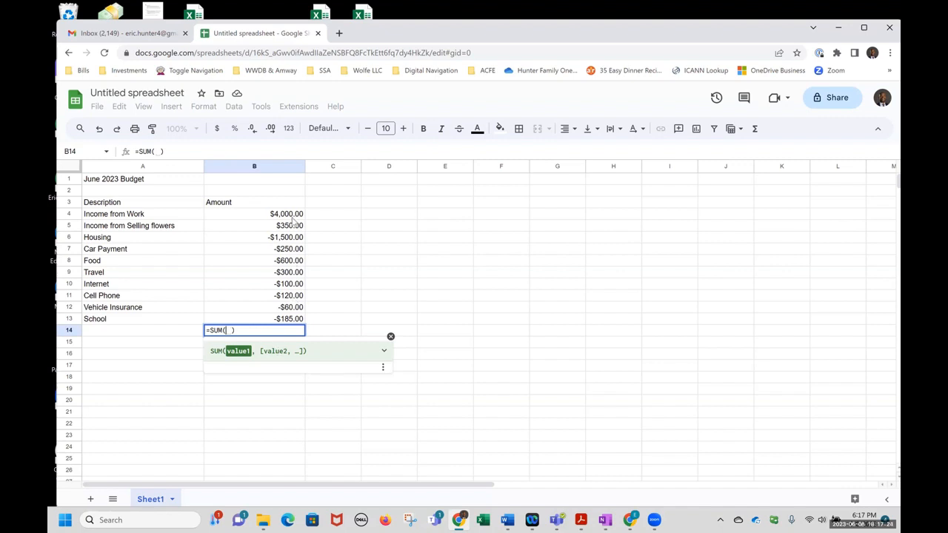
left_click_drag(295, 216, 278, 320)
key("Return")
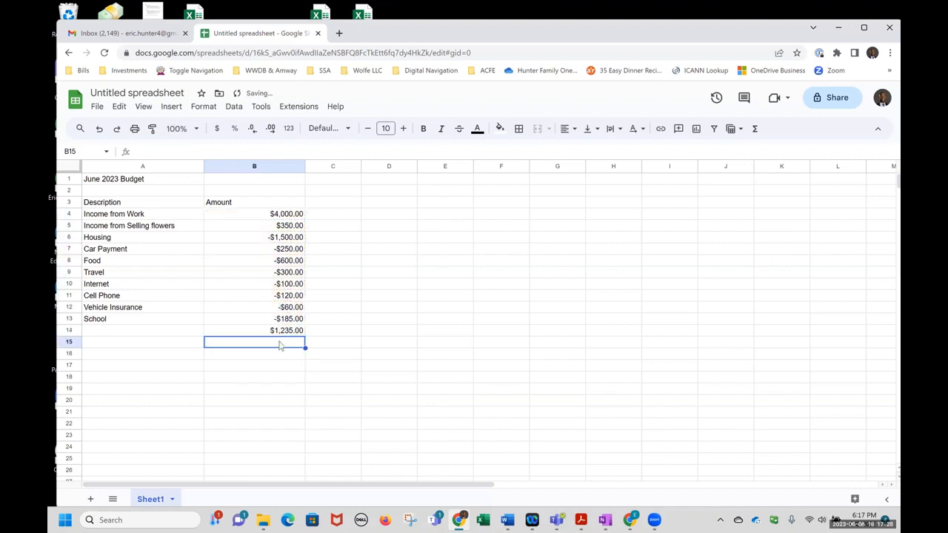
left_click(287, 332)
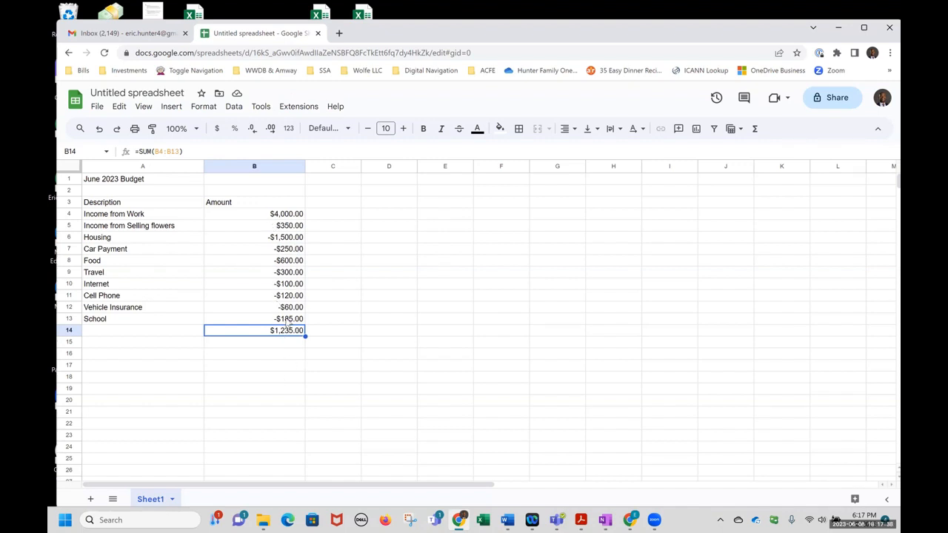
left_click(292, 378)
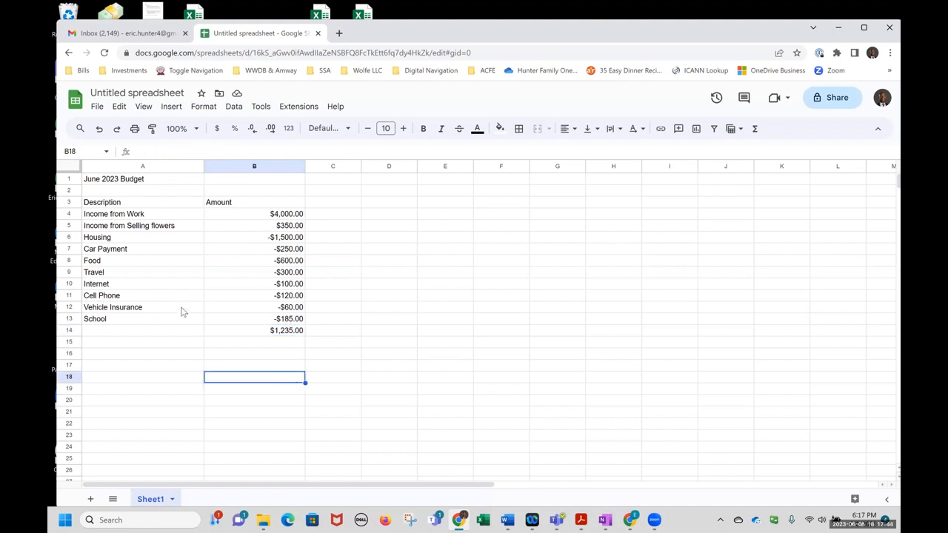
left_click(256, 333)
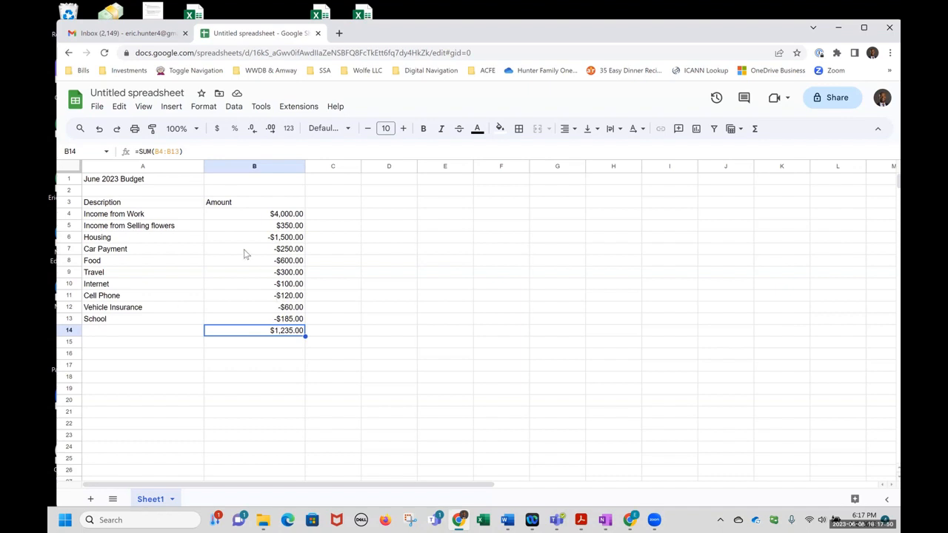
Widen columns A and B slightly.
left_click(157, 183)
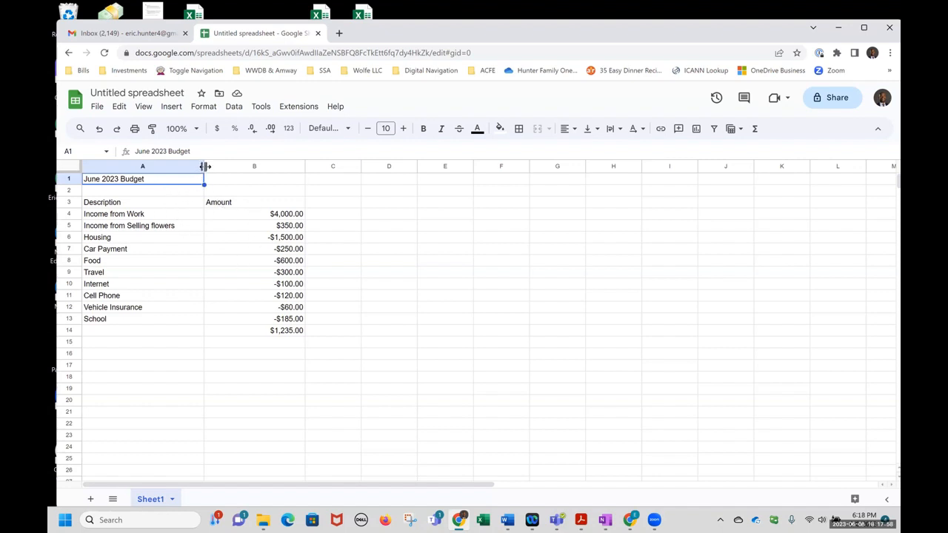
left_click_drag(204, 166, 221, 166)
left_click_drag(322, 166, 354, 165)
Merge cells A1:B1 so the June 2023 Budget title spans both columns.
left_click_drag(188, 183, 252, 184)
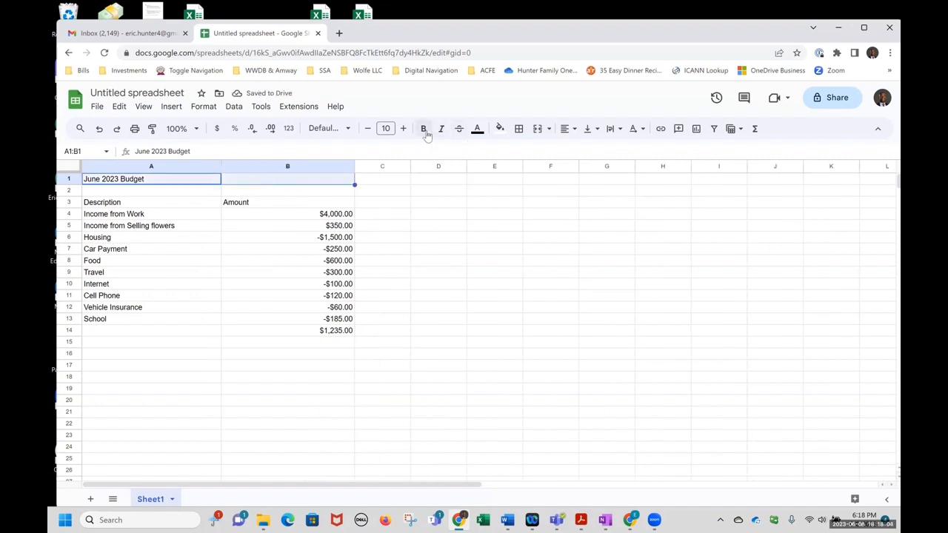
left_click(538, 129)
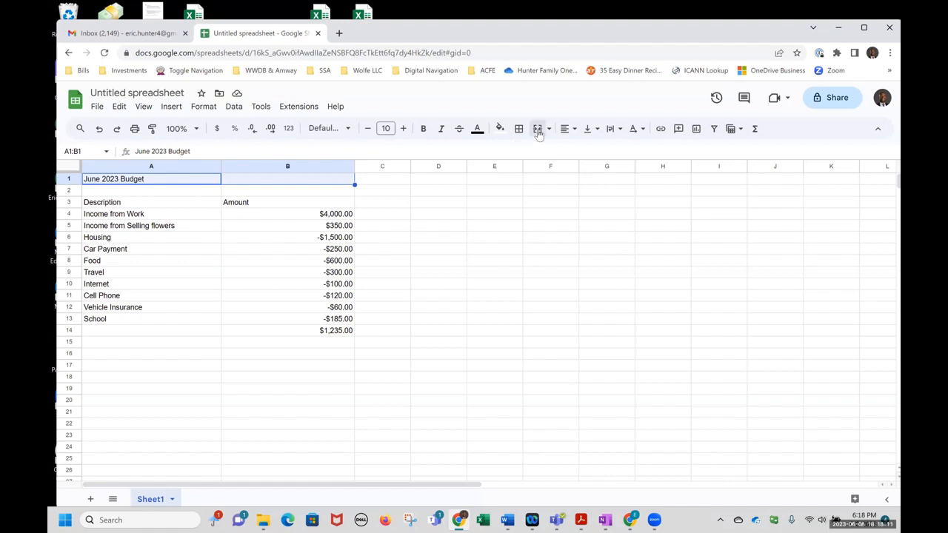
left_click(230, 208)
left_click(185, 181)
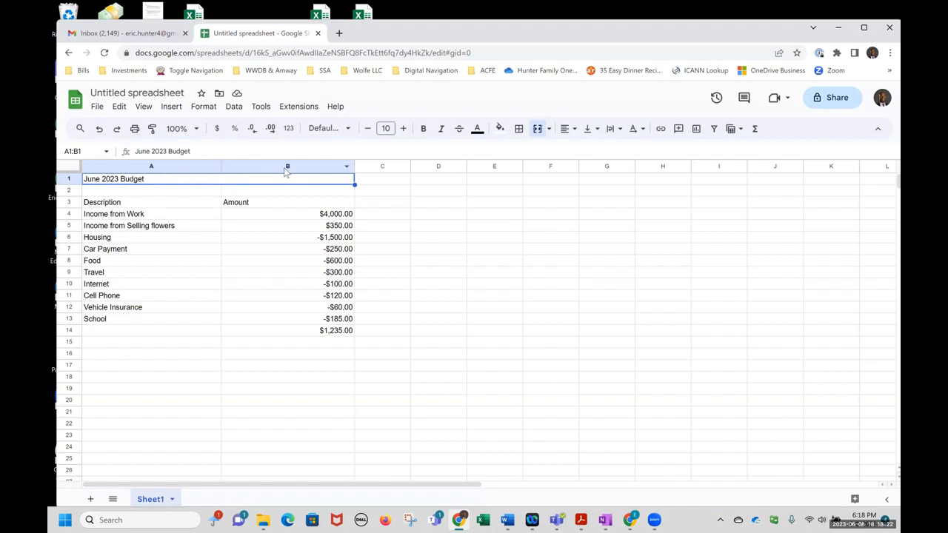
left_click(283, 190)
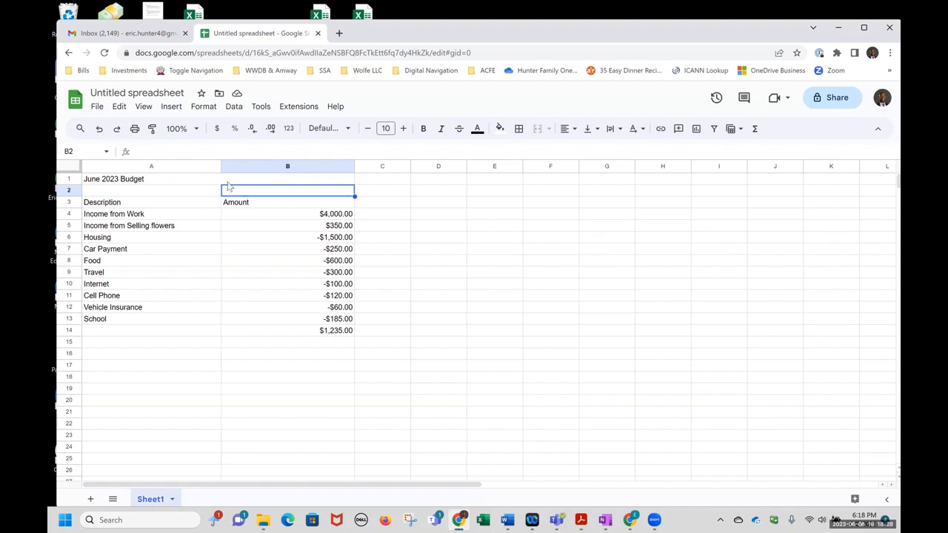
Increase the font size of the June 2023 Budget title to 20 and make it bold.
left_click(198, 183)
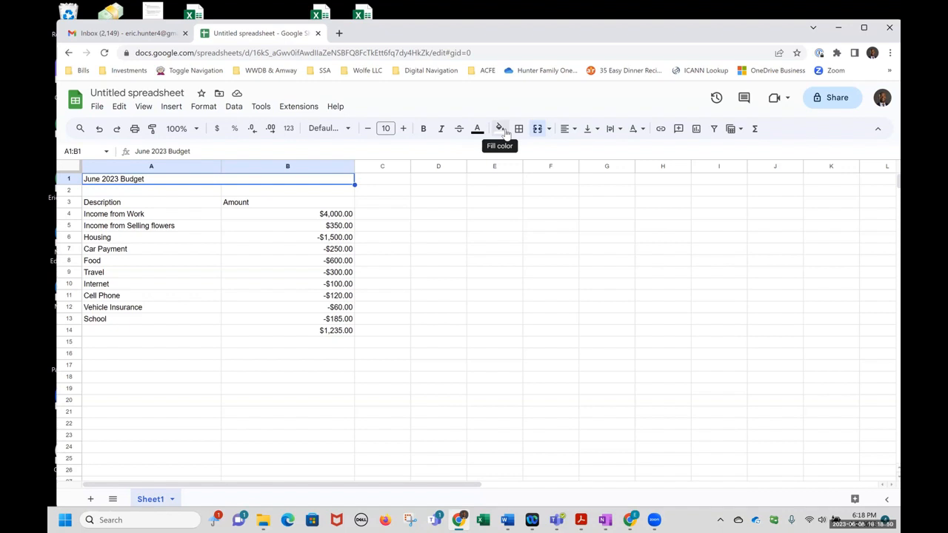
left_click(403, 129)
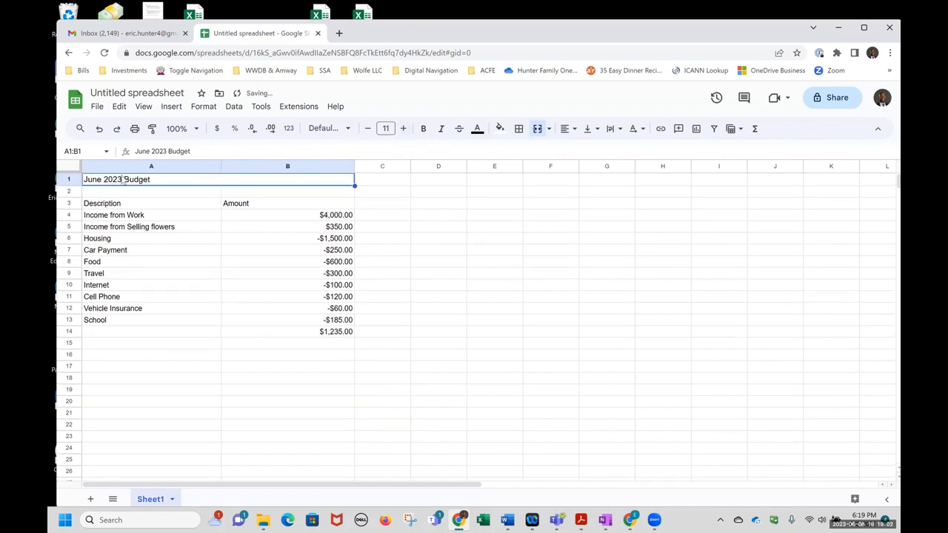
left_click(403, 129)
left_click(403, 129)
left_click(403, 129)
left_click(403, 128)
left_click(403, 129)
left_click(403, 129)
left_click(403, 129)
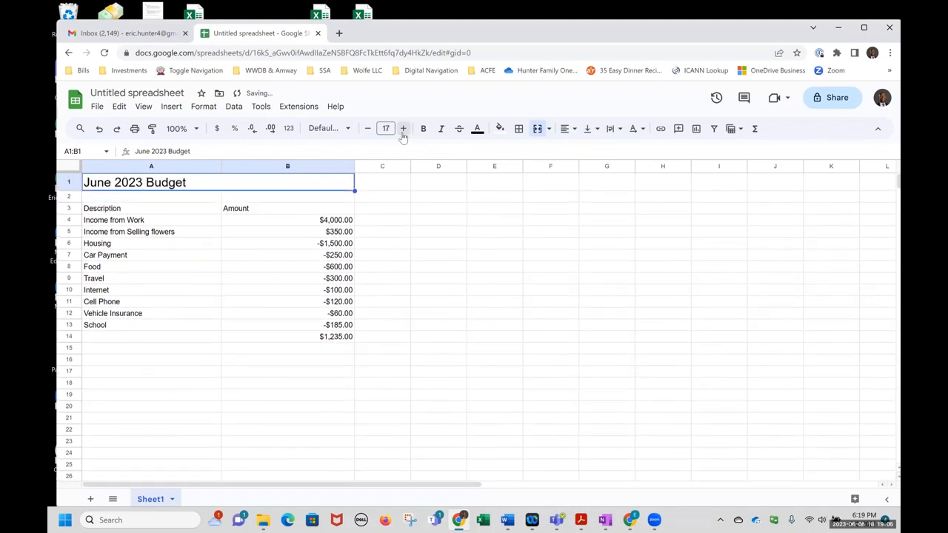
left_click(403, 129)
left_click(403, 129)
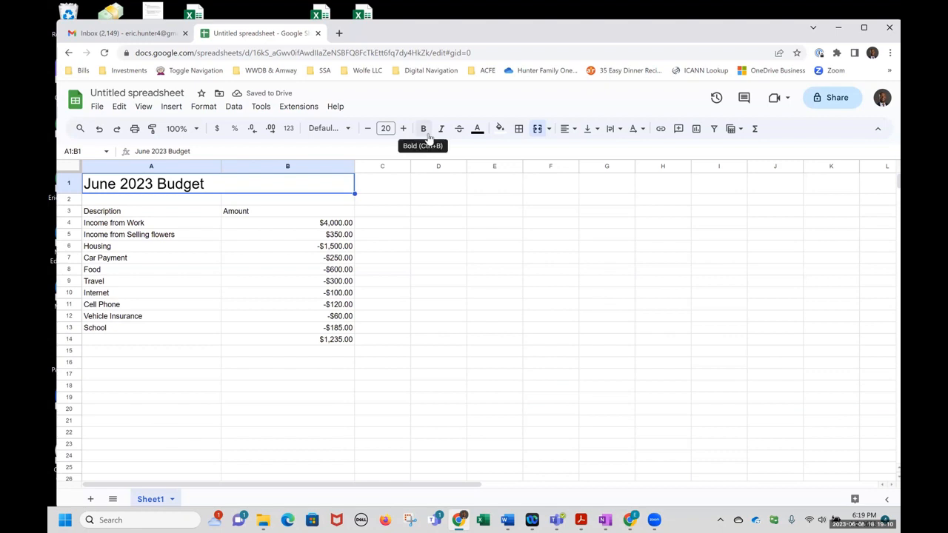
left_click(427, 133)
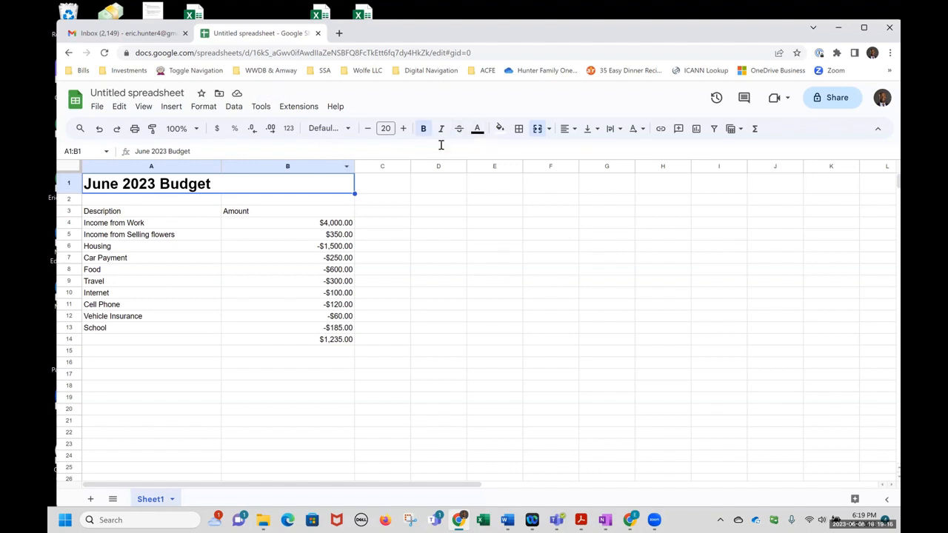
Fill the merged title cell with golden yellow and center its text horizontally.
left_click(500, 128)
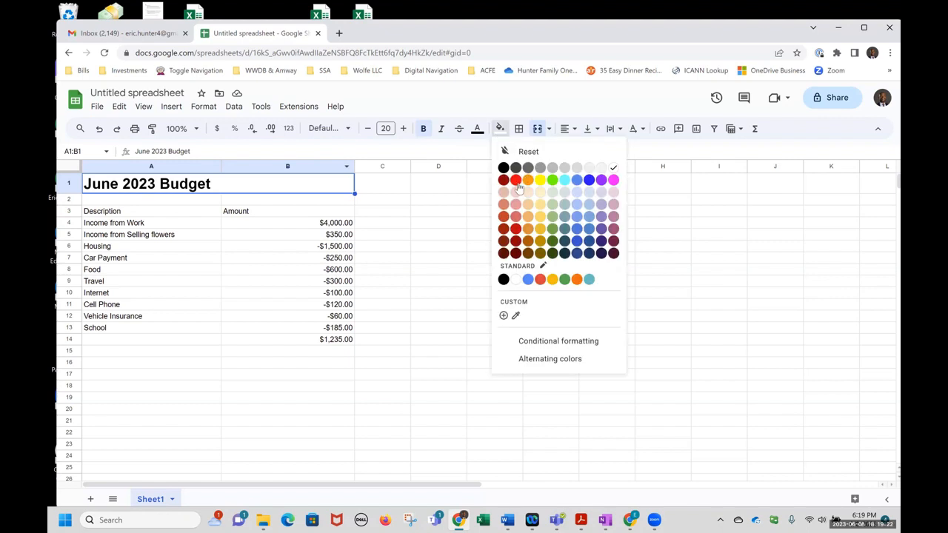
left_click(543, 219)
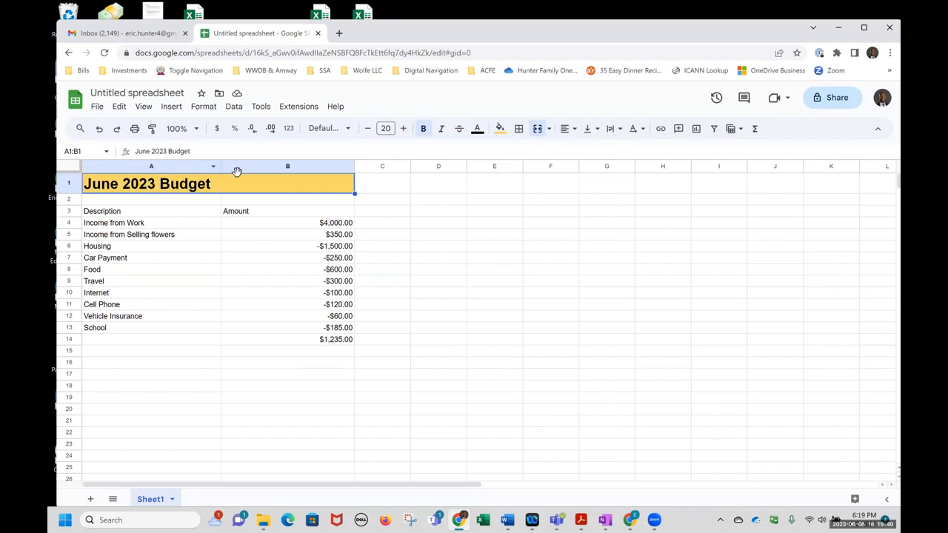
left_click(567, 129)
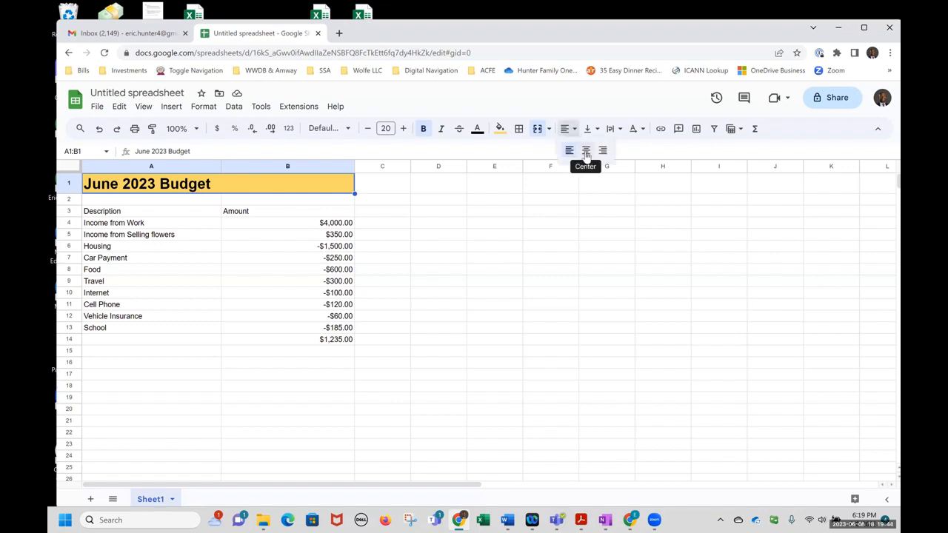
left_click(586, 151)
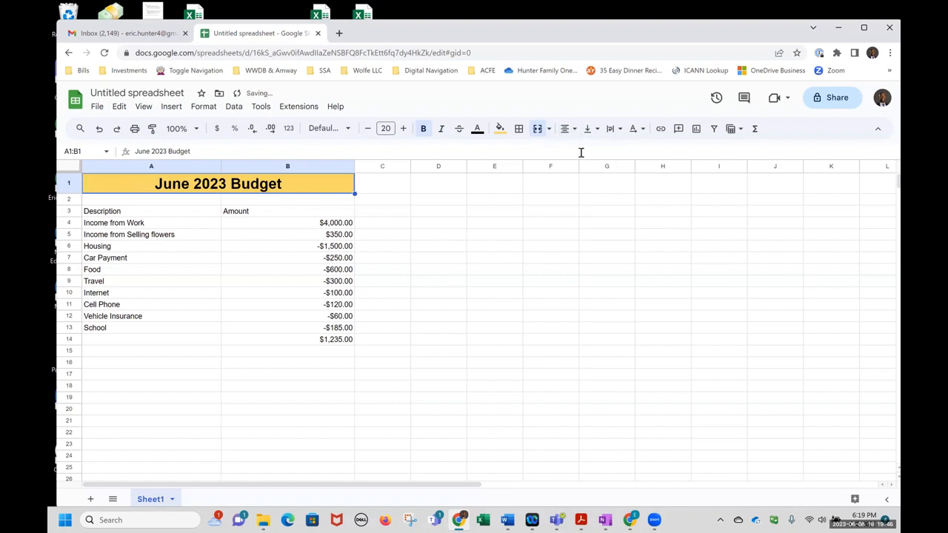
Enlarge the June 2023 Budget title to font size 30.
left_click(404, 129)
left_click(403, 129)
left_click(403, 129)
left_click(403, 128)
left_click(403, 129)
left_click(403, 129)
left_click(403, 129)
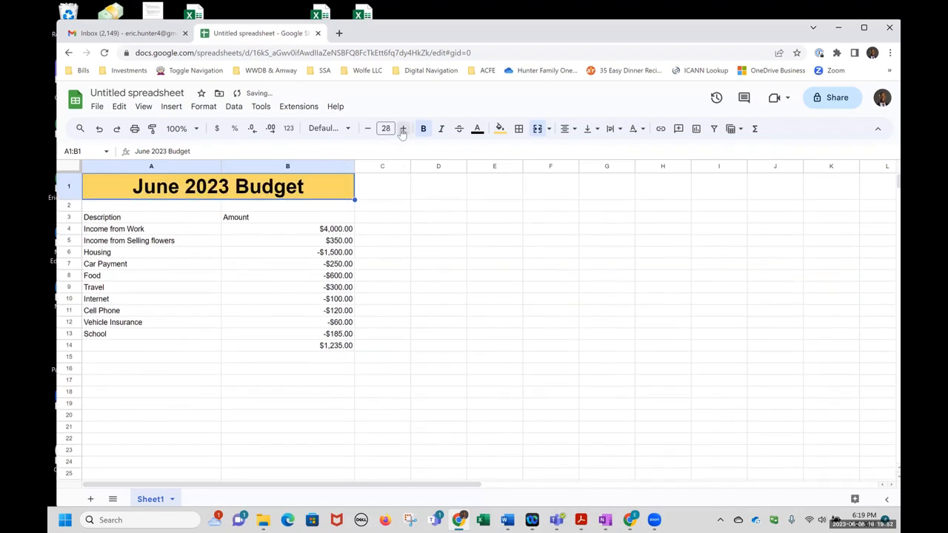
left_click(403, 129)
left_click(403, 129)
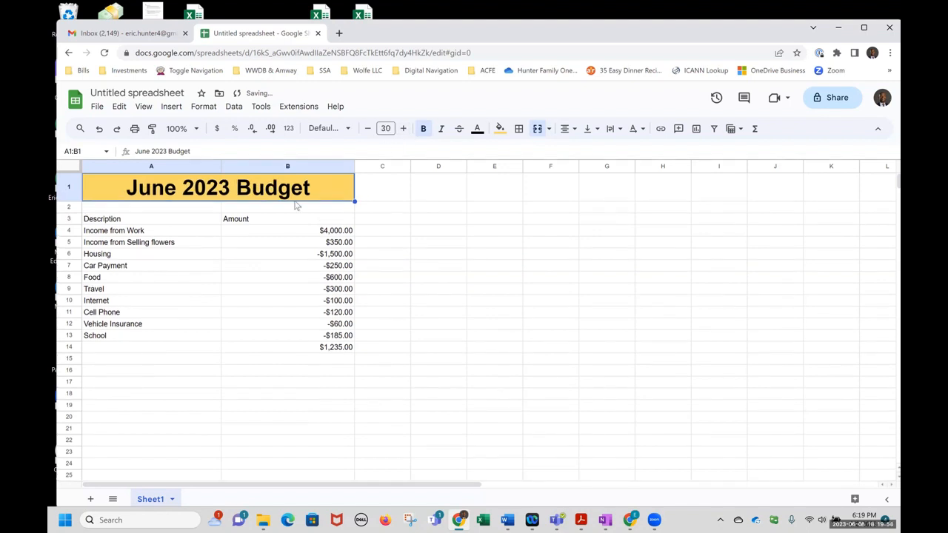
left_click(238, 270)
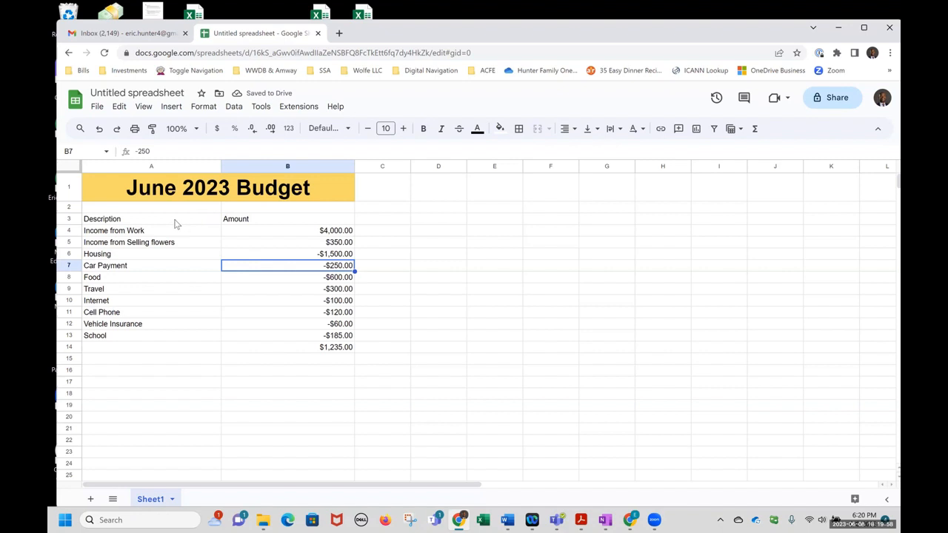
Make the Description and Amount headers in A3:B3 bold and center them horizontally.
left_click_drag(176, 224, 250, 224)
left_click(207, 270)
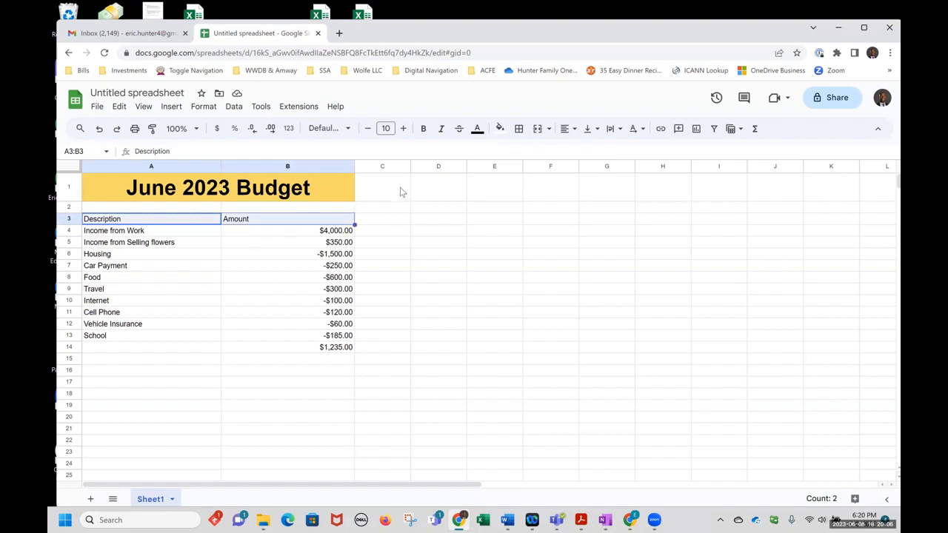
left_click(426, 131)
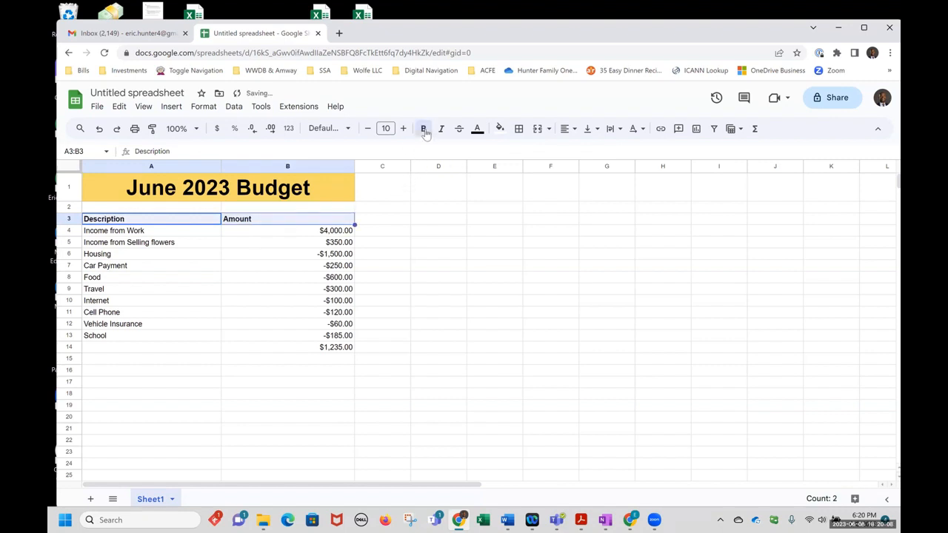
left_click(569, 131)
left_click(585, 150)
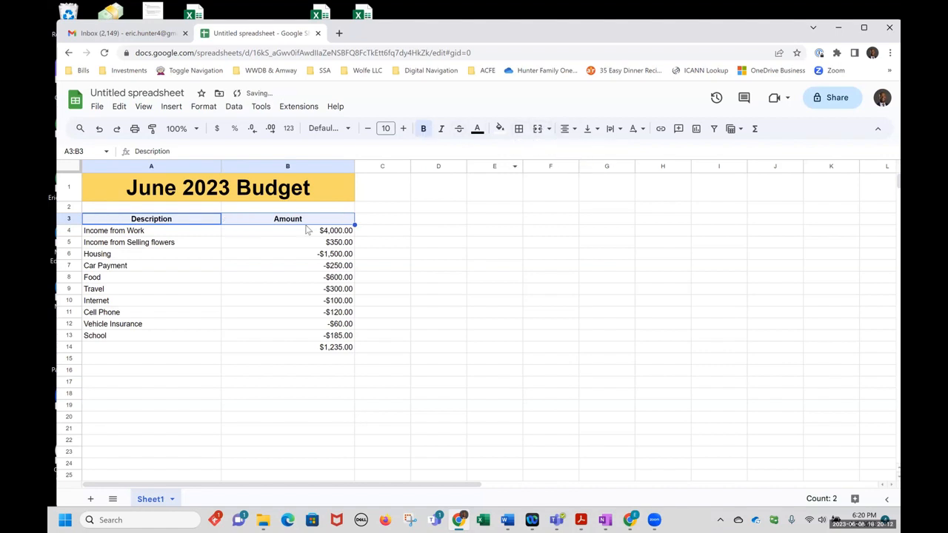
left_click(262, 270)
Change the text color of the Description and Amount headers in A3:B3 to red.
left_click_drag(211, 219, 352, 219)
left_click(477, 128)
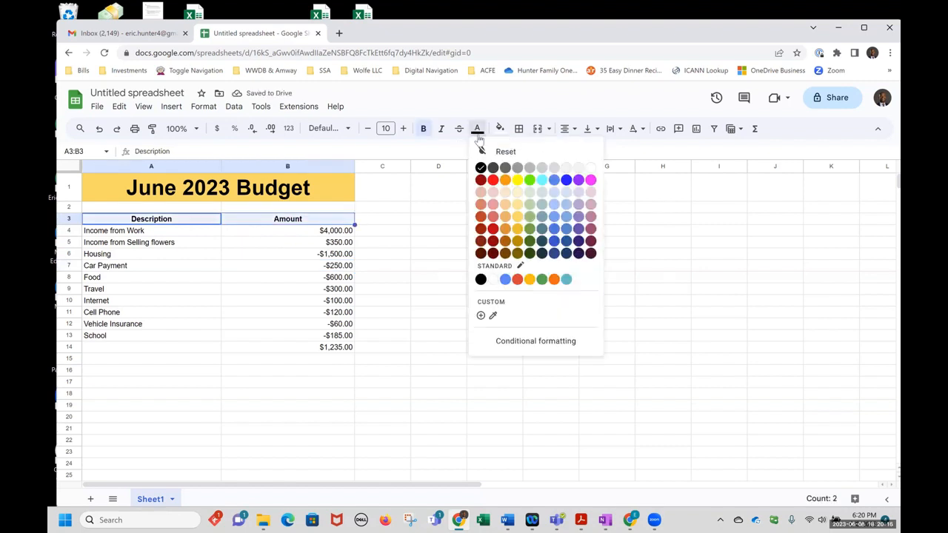
left_click(493, 180)
left_click(425, 260)
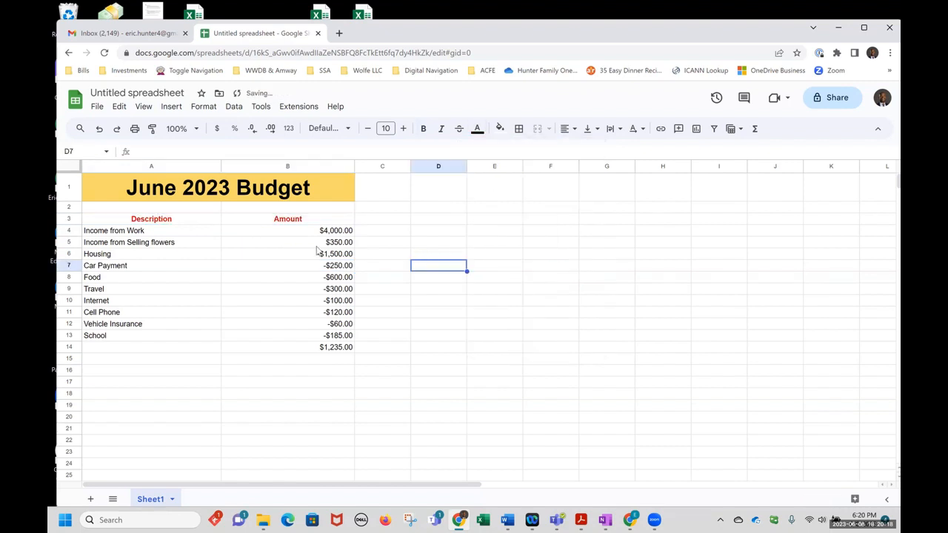
Enlarge the Description and Amount headers in A3:B3 to font size 17.
left_click_drag(290, 220, 194, 220)
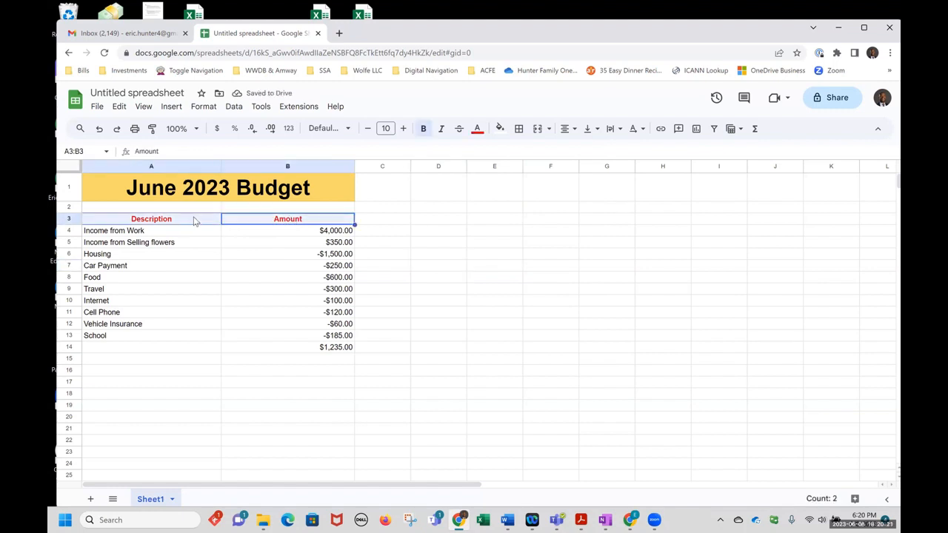
left_click(404, 128)
left_click(403, 128)
left_click(404, 128)
left_click(404, 128)
left_click(404, 128)
left_click(404, 128)
left_click(404, 128)
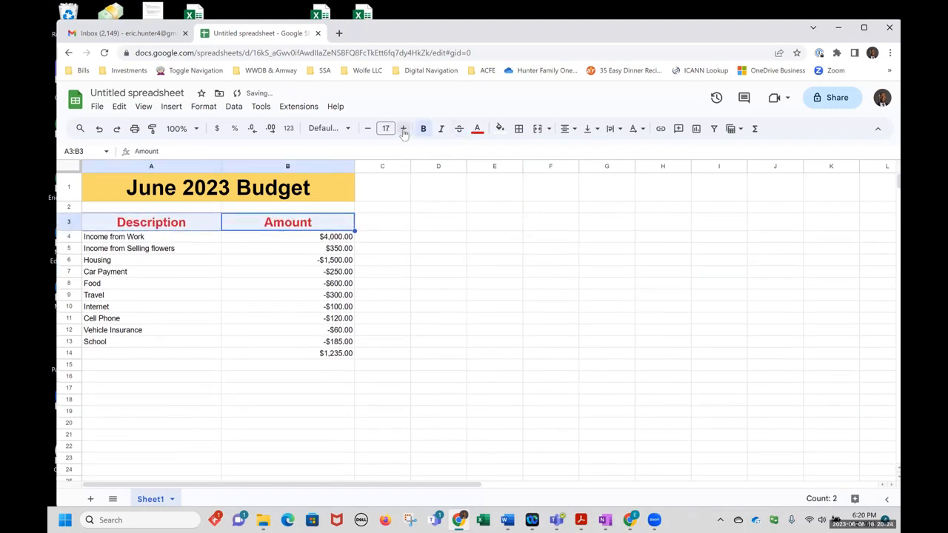
Apply an outer border around the budget entries in A4:B13.
left_click(207, 342)
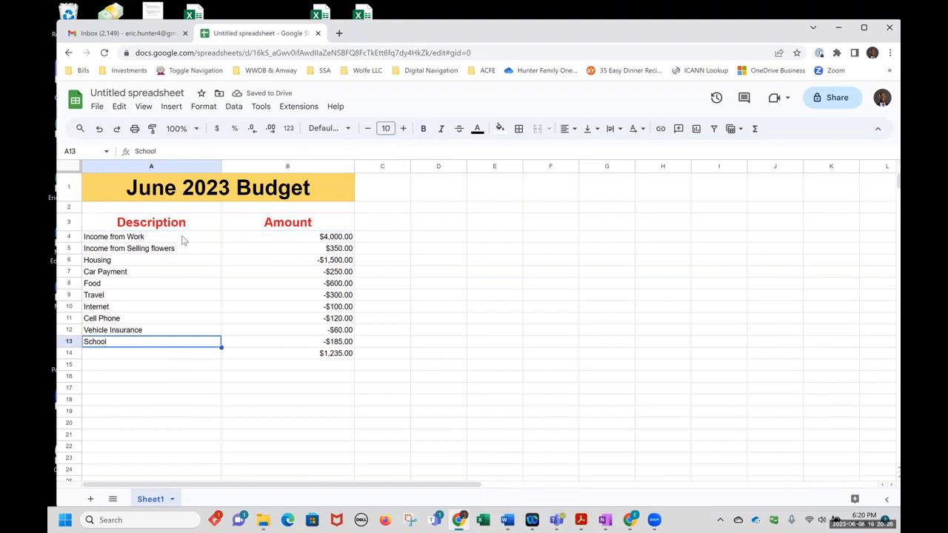
left_click_drag(183, 239, 308, 346)
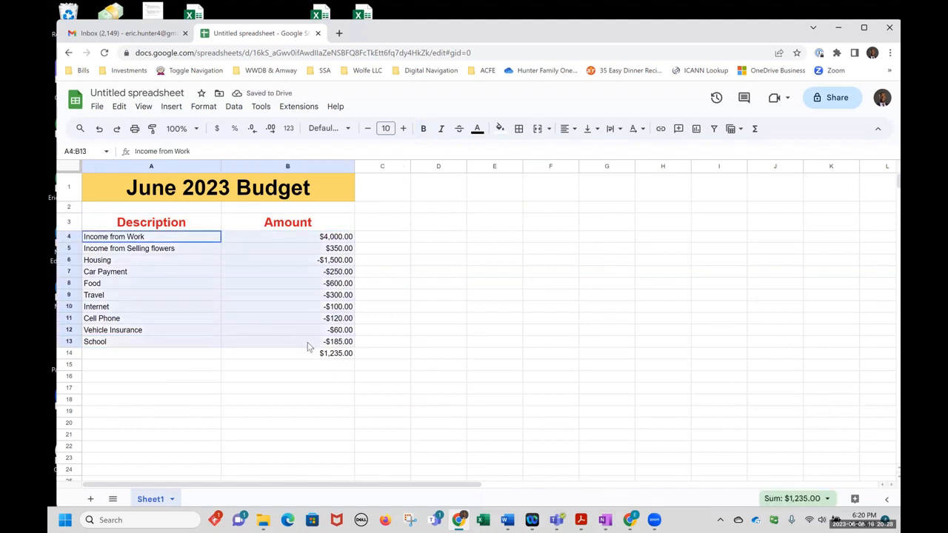
left_click(288, 368)
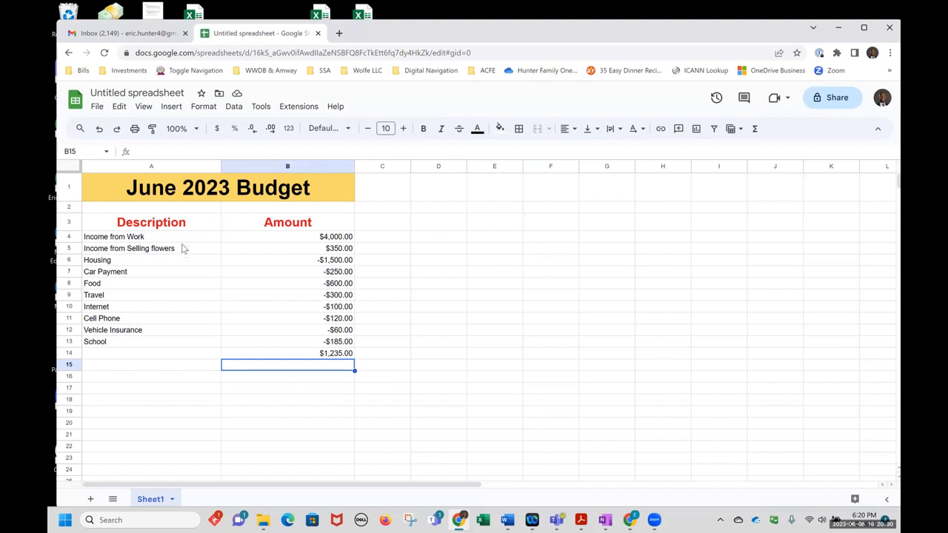
left_click_drag(183, 243, 273, 340)
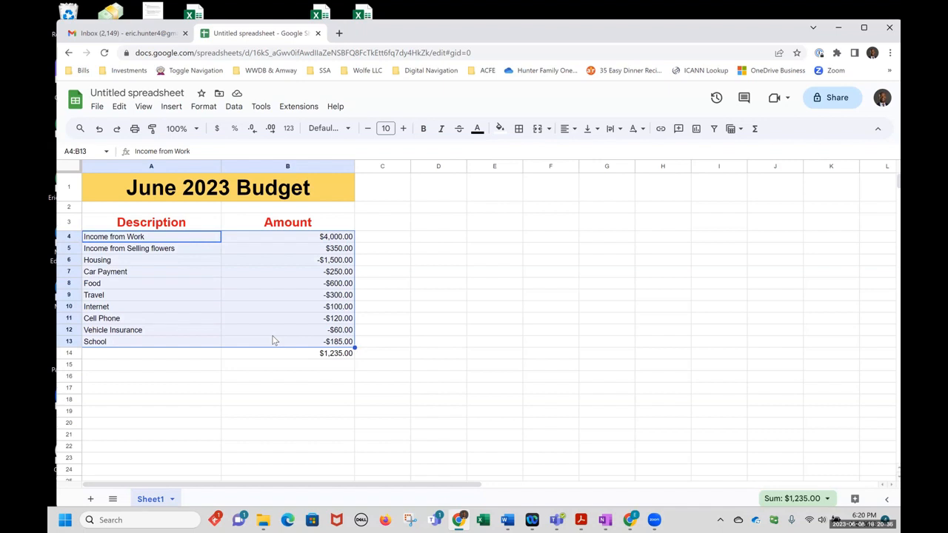
left_click(266, 297)
left_click(186, 238)
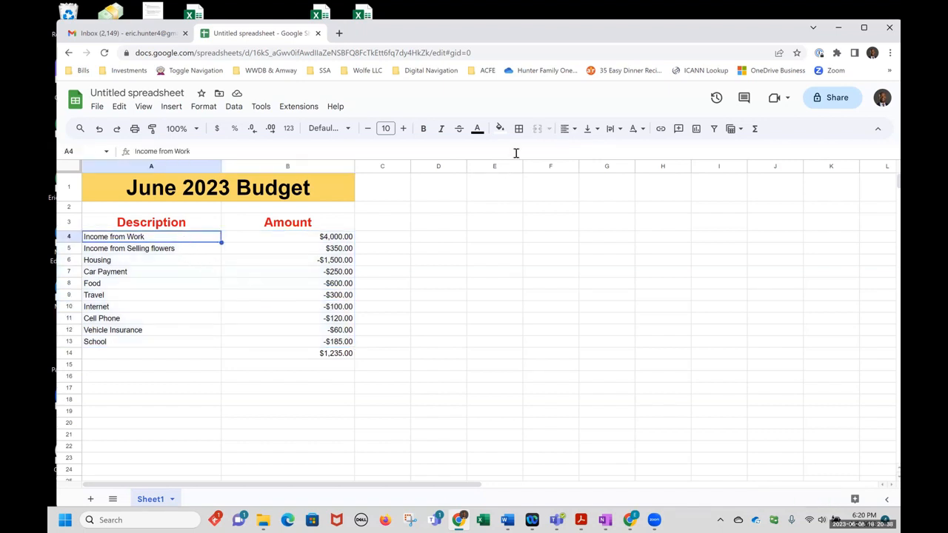
left_click(172, 259)
left_click_drag(170, 241, 289, 346)
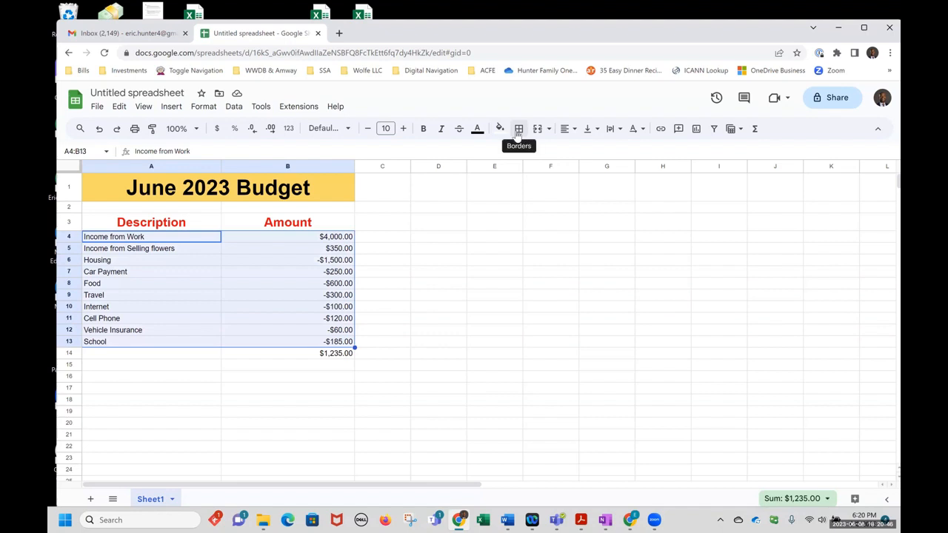
left_click(518, 131)
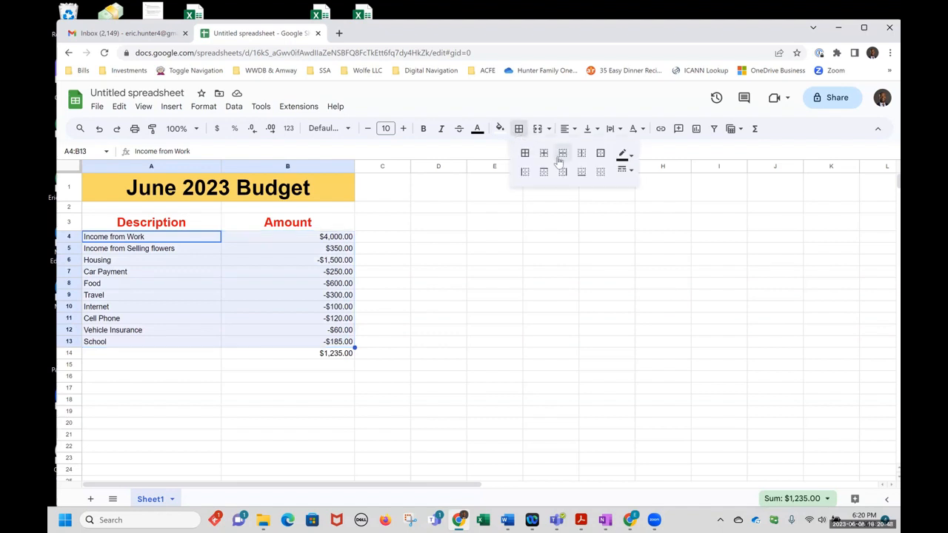
left_click(604, 159)
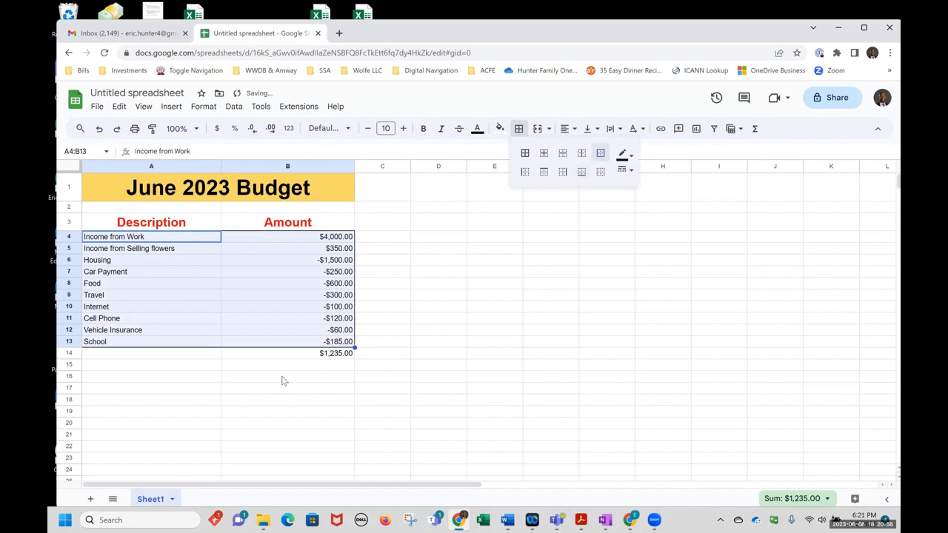
left_click(240, 417)
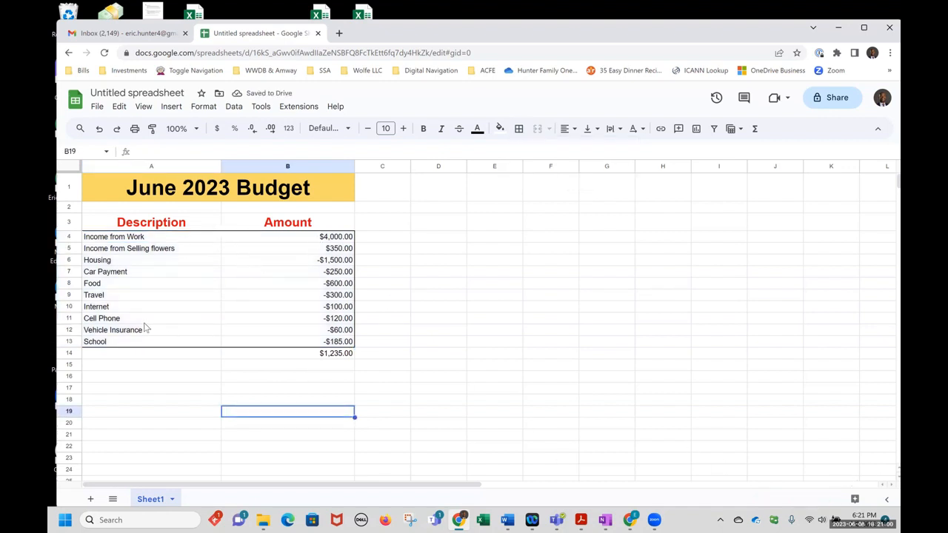
Set the browser page zoom to 125%.
left_click(177, 308)
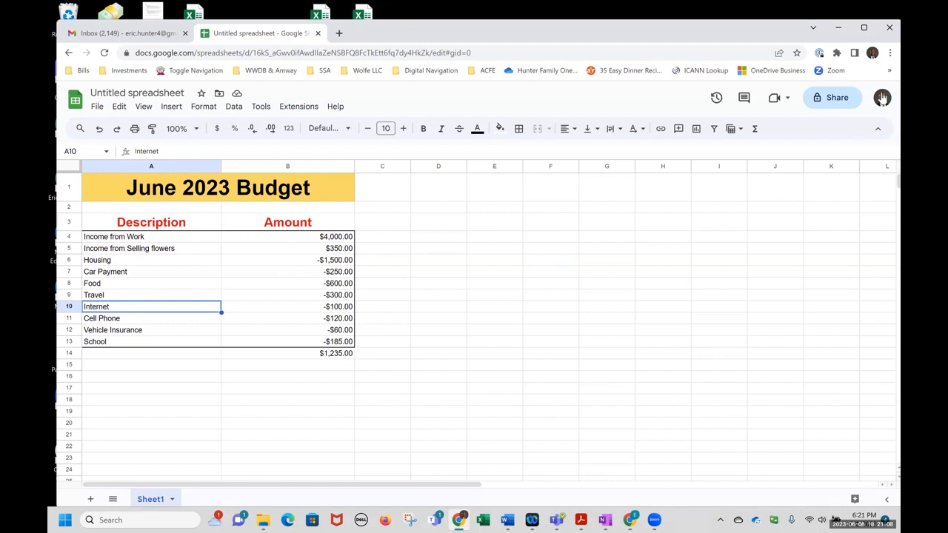
key("ctrl+j")
left_click(450, 33)
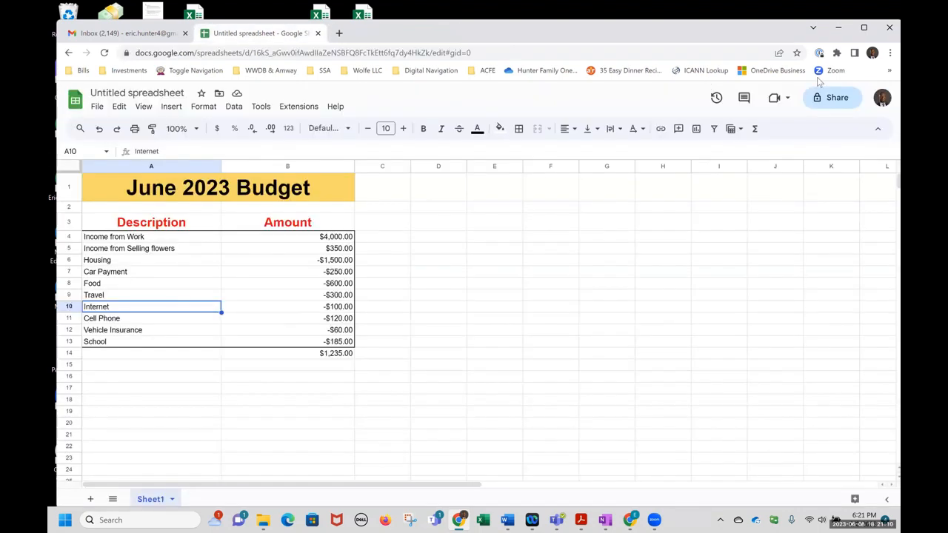
left_click(891, 52)
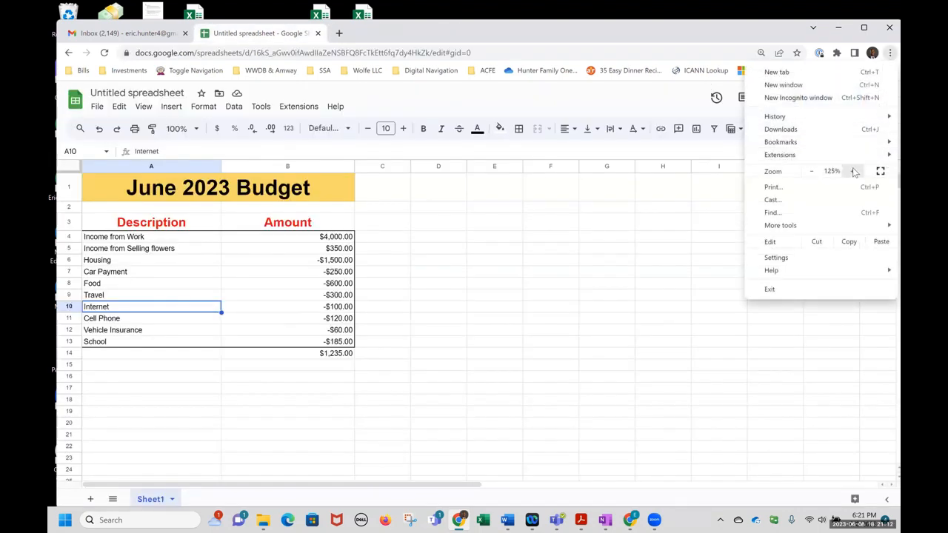
left_click(853, 172)
left_click(853, 171)
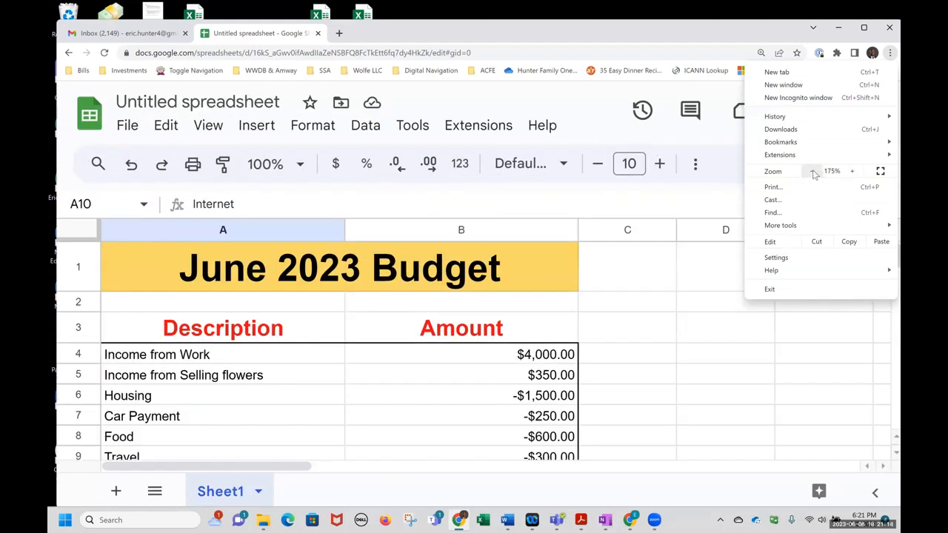
left_click(813, 171)
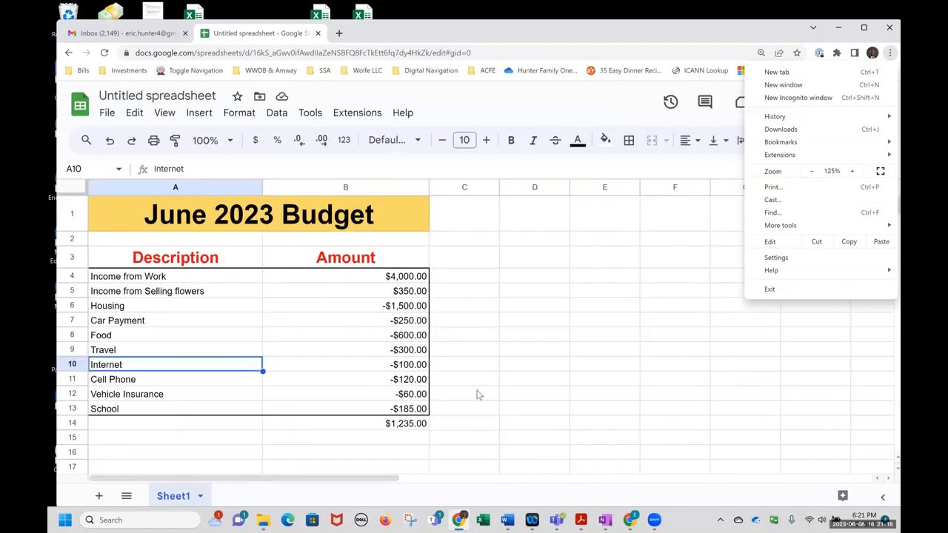
left_click(477, 368)
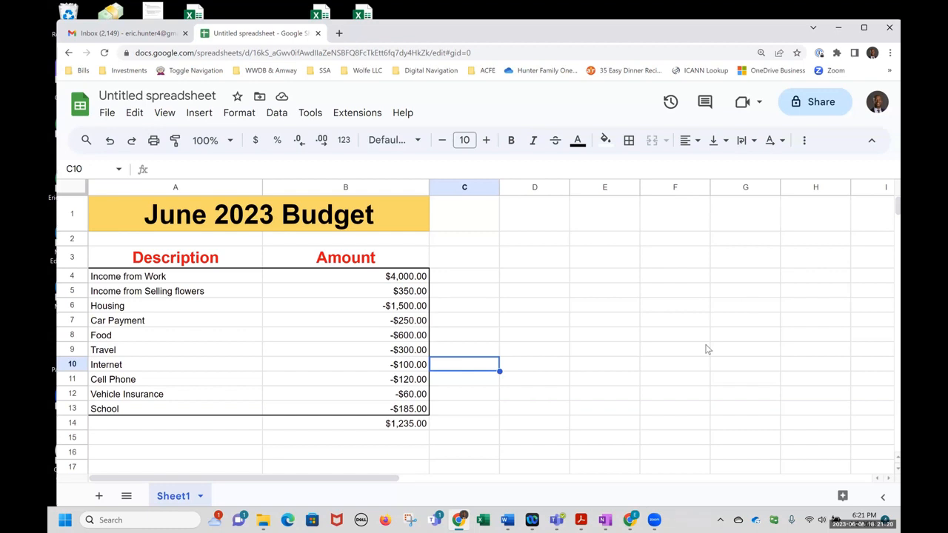
Apply all borders to the budget entries in A4:B13.
left_click(326, 278)
left_click_drag(219, 280, 390, 410)
left_click(574, 322)
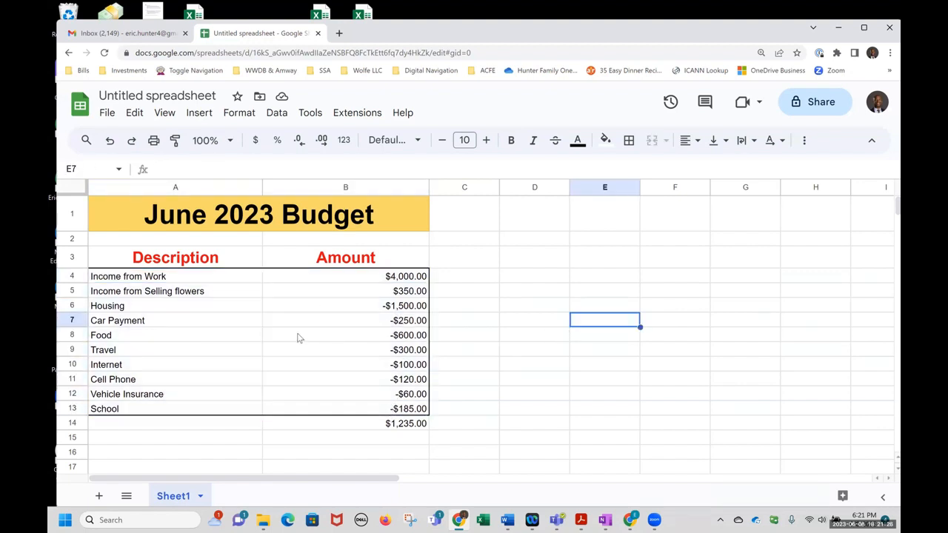
left_click_drag(231, 281, 326, 413)
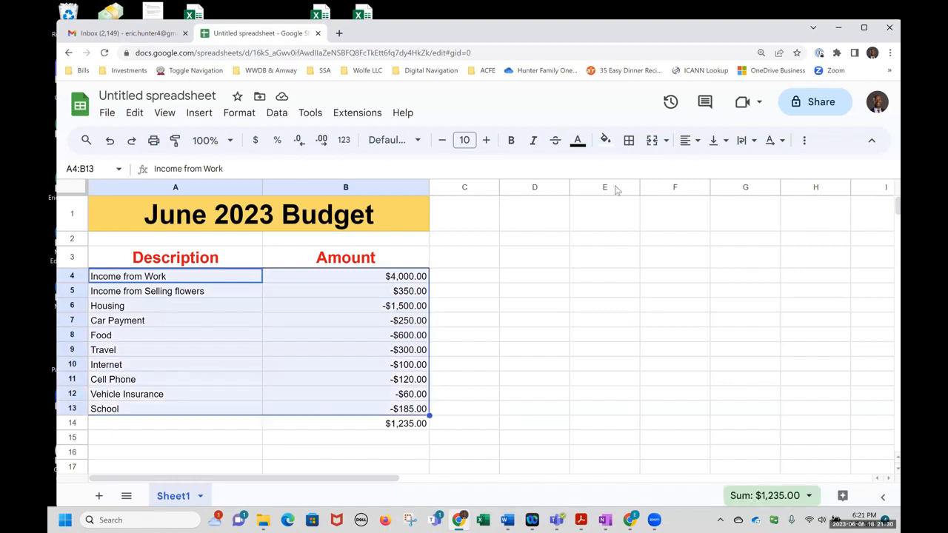
left_click(629, 140)
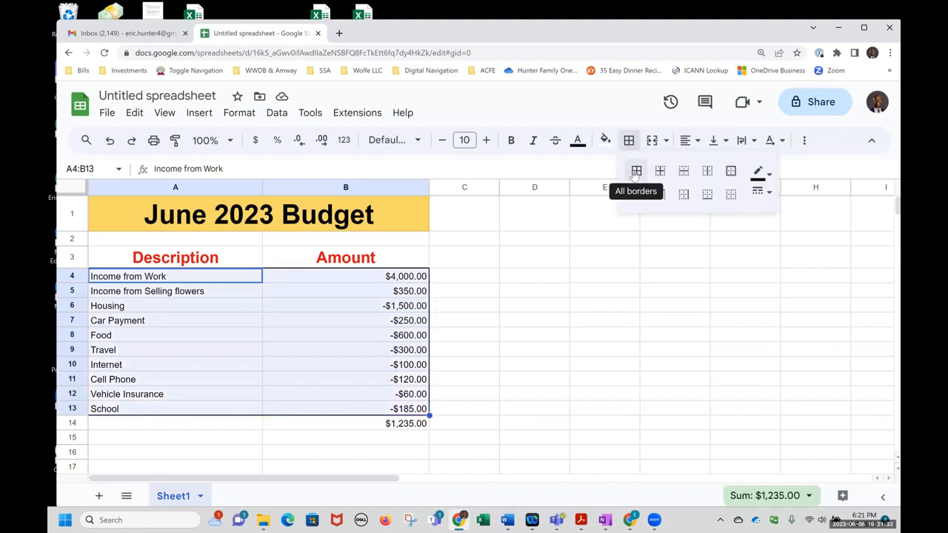
left_click(637, 171)
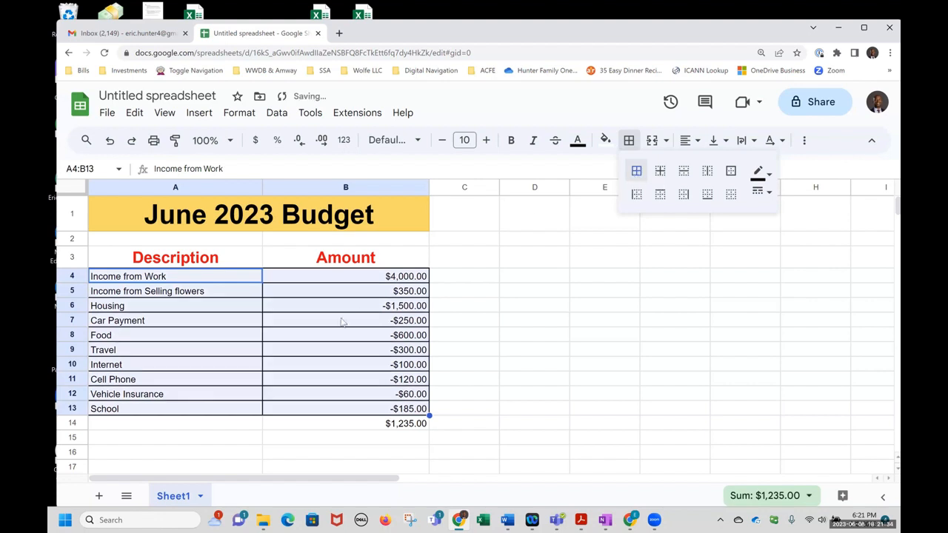
left_click(328, 350)
Enter the label Total Remaining Funds in A14, beside the SUM total.
left_click_drag(239, 279, 247, 411)
left_click(374, 425)
left_click(369, 427)
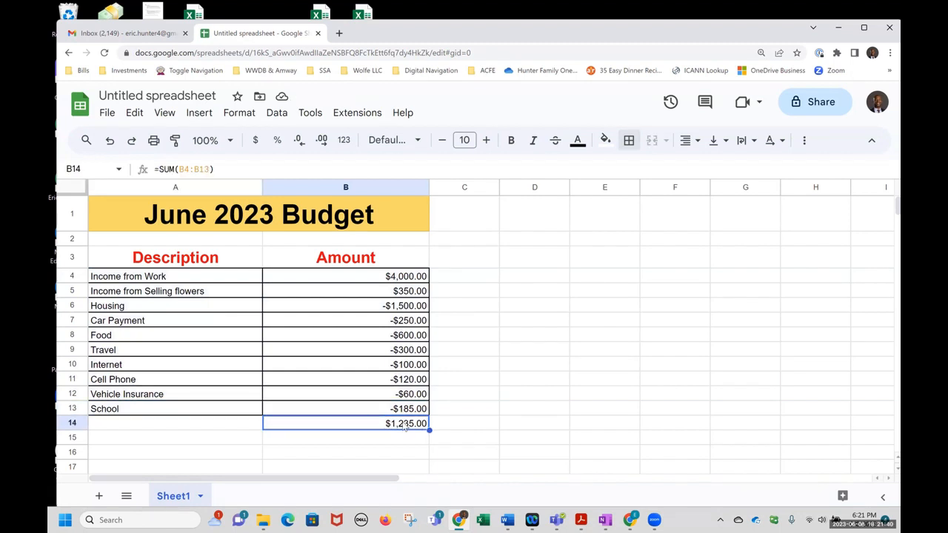
left_click(258, 428)
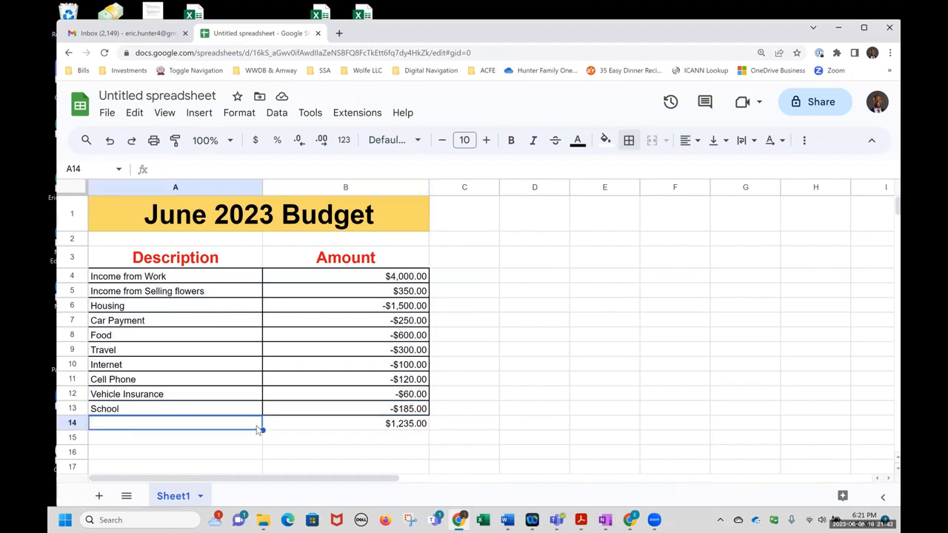
type("Total Re")
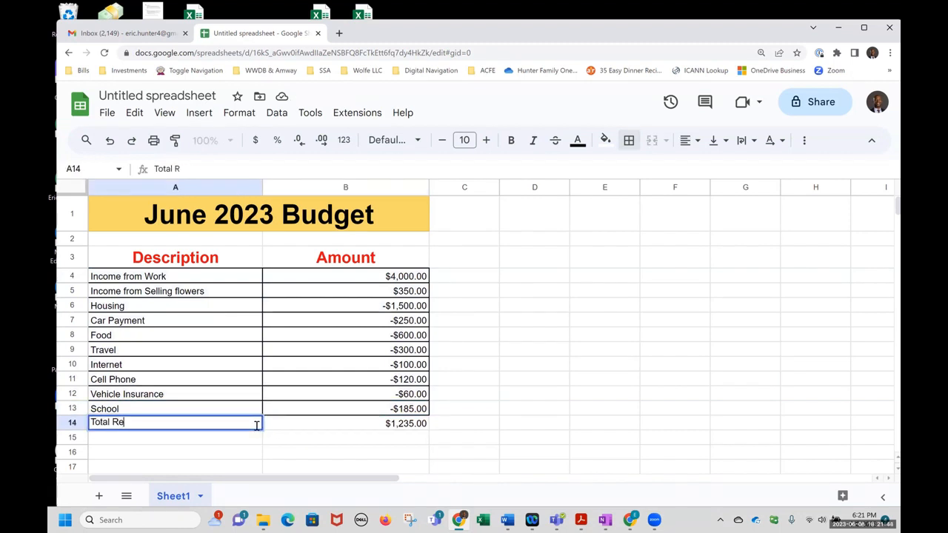
type("maining Funds")
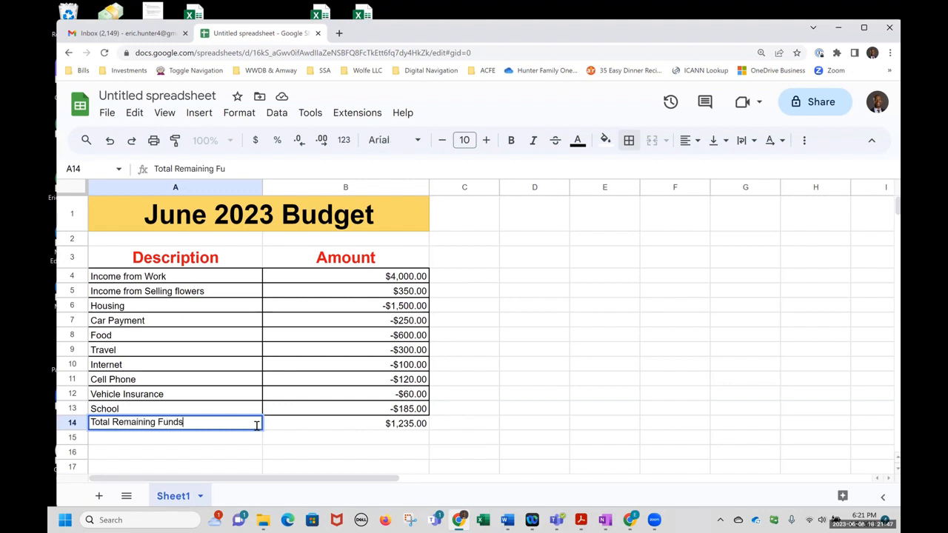
key("Return")
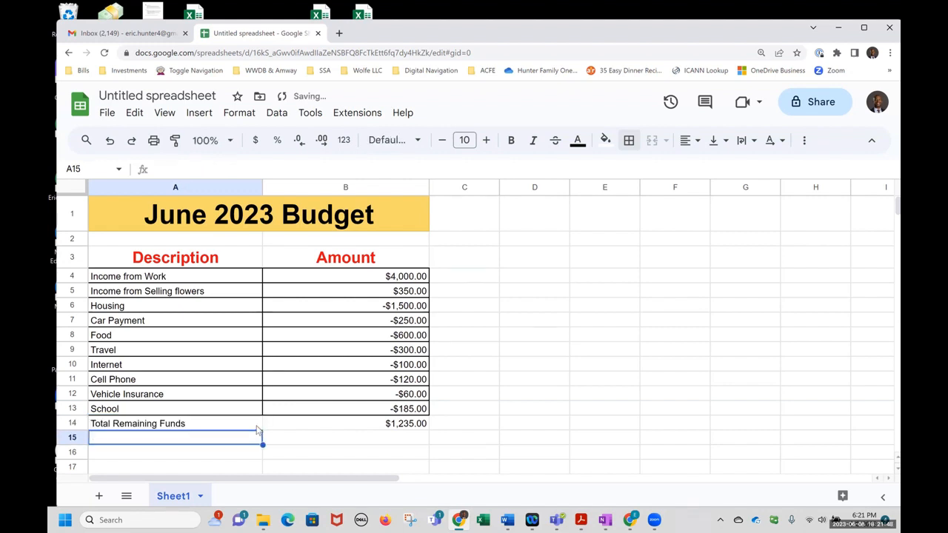
Fill the Total Remaining Funds row in A14:B14 with green.
left_click(241, 423)
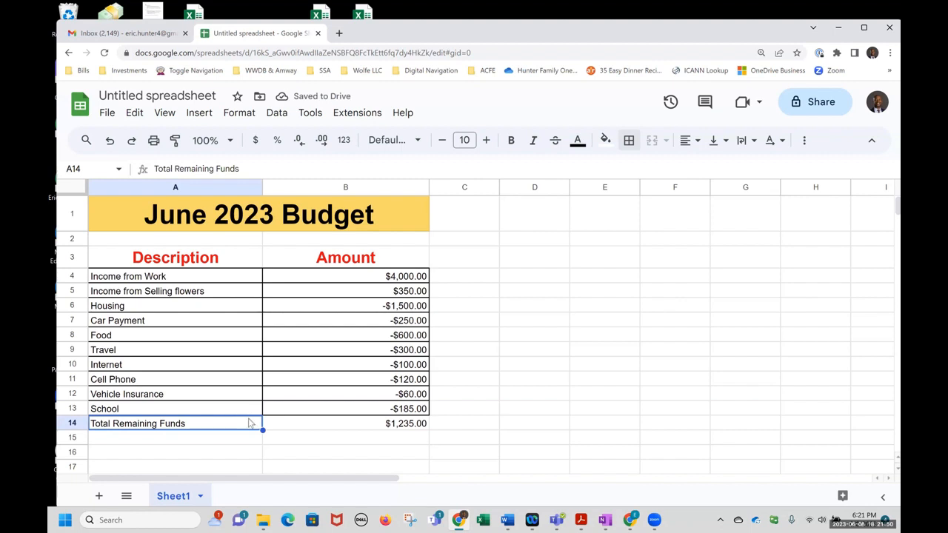
left_click_drag(248, 428, 314, 432)
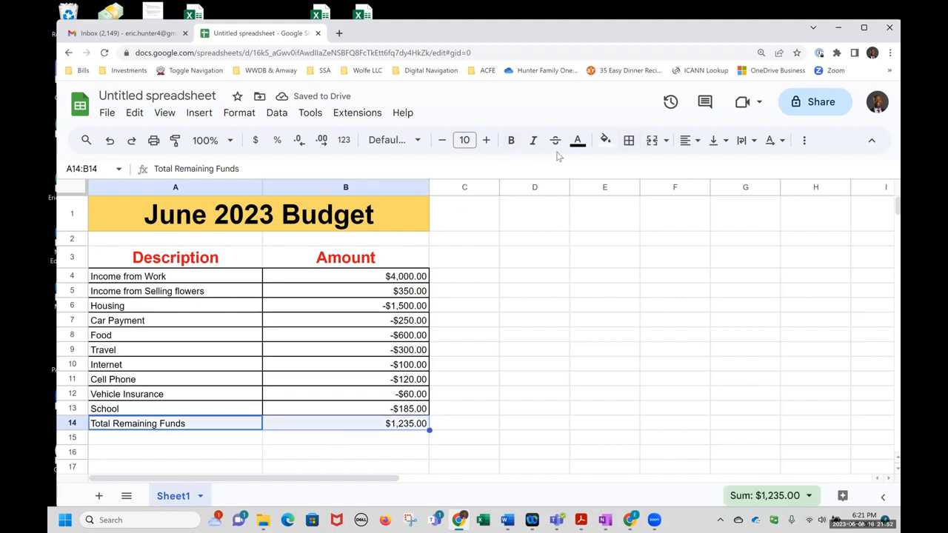
left_click(605, 140)
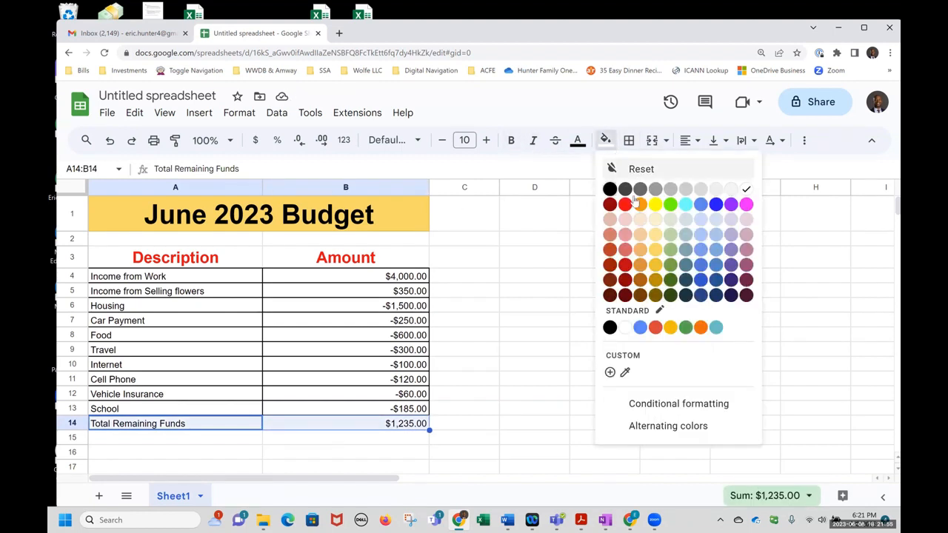
left_click(671, 255)
left_click(394, 366)
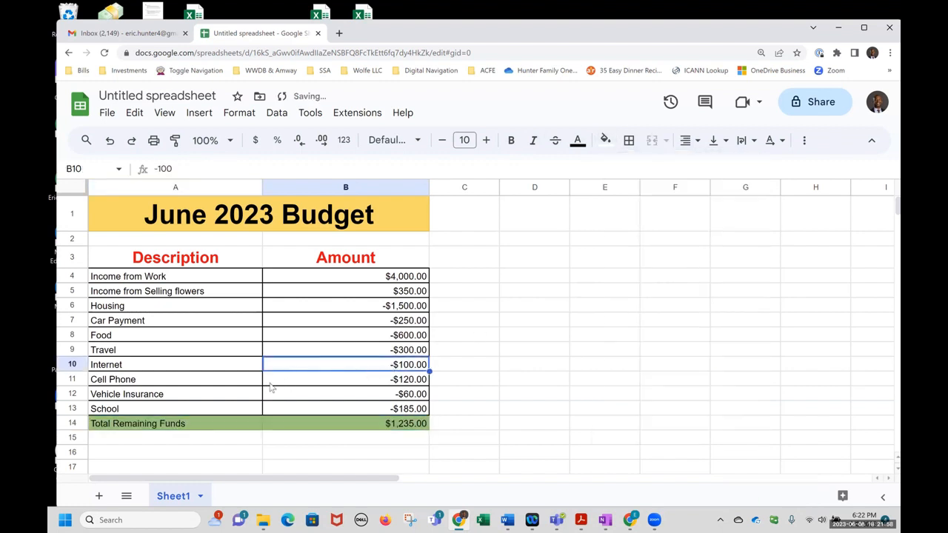
Apply all borders to the Total Remaining Funds row in A14:B14.
left_click_drag(241, 423, 299, 425)
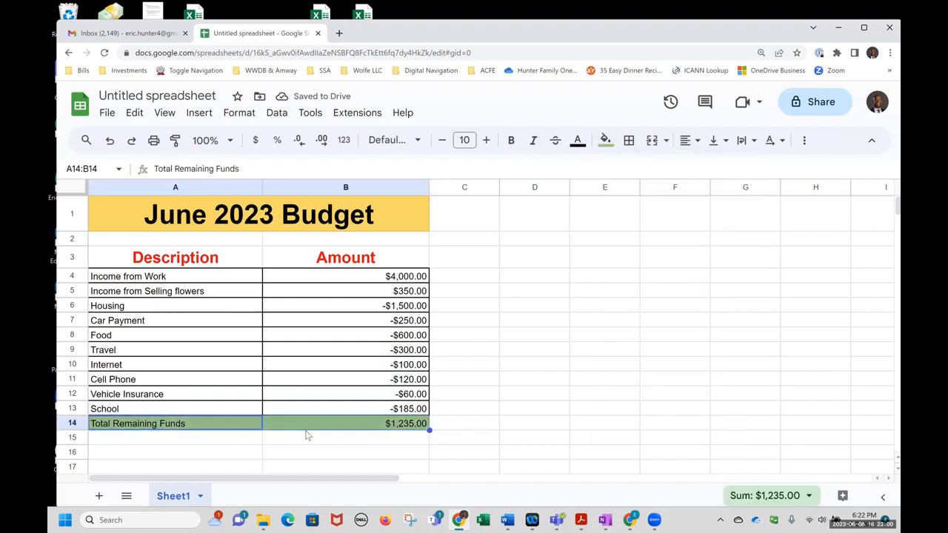
left_click(629, 141)
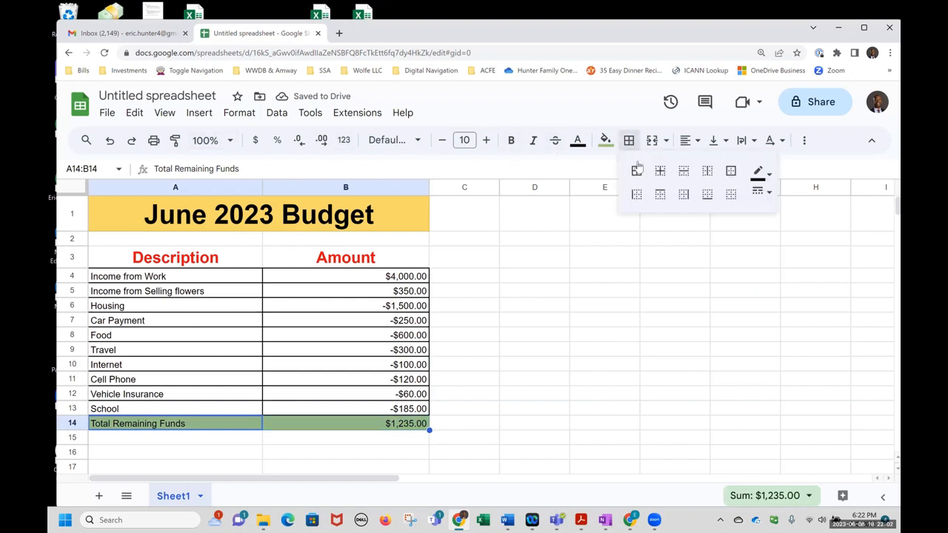
left_click(255, 370)
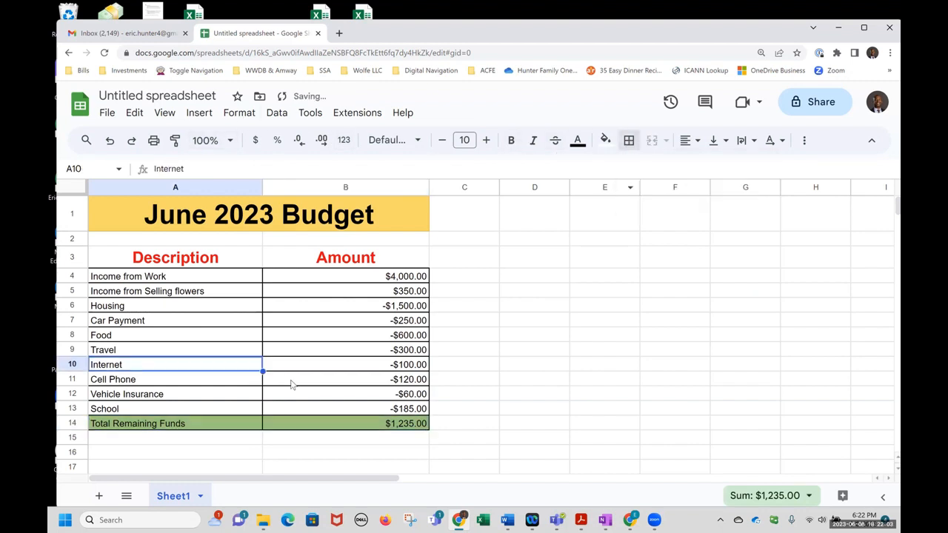
Color the SUM total in B14 blue and increase its font size to 14.
left_click(360, 426)
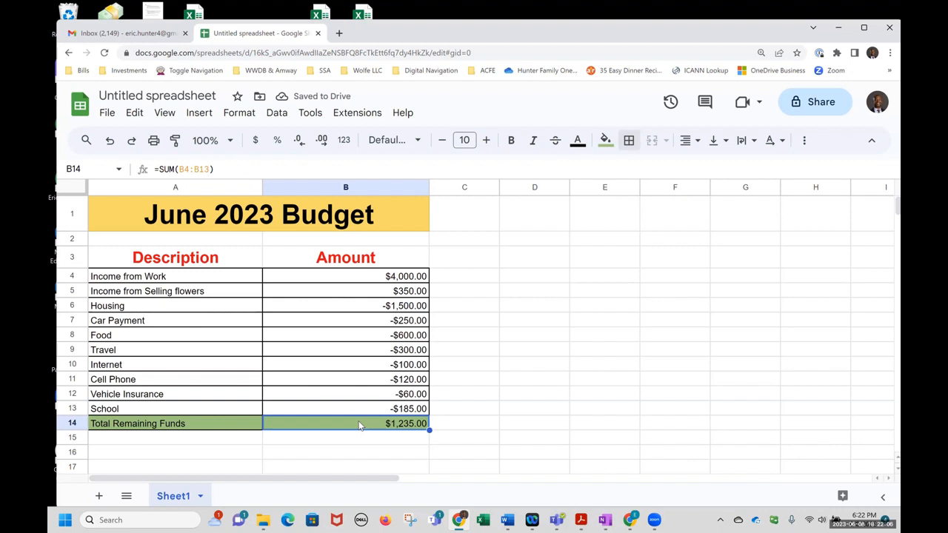
left_click(577, 140)
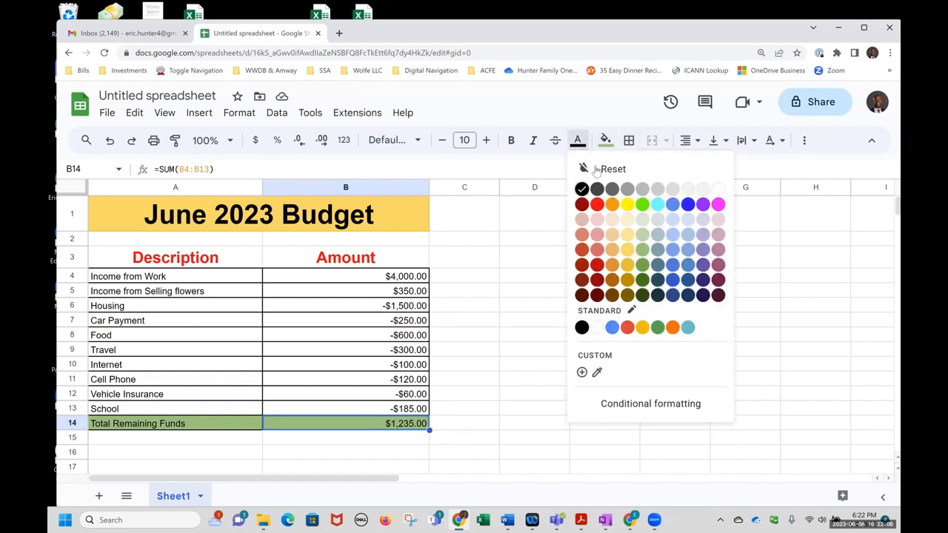
left_click(688, 211)
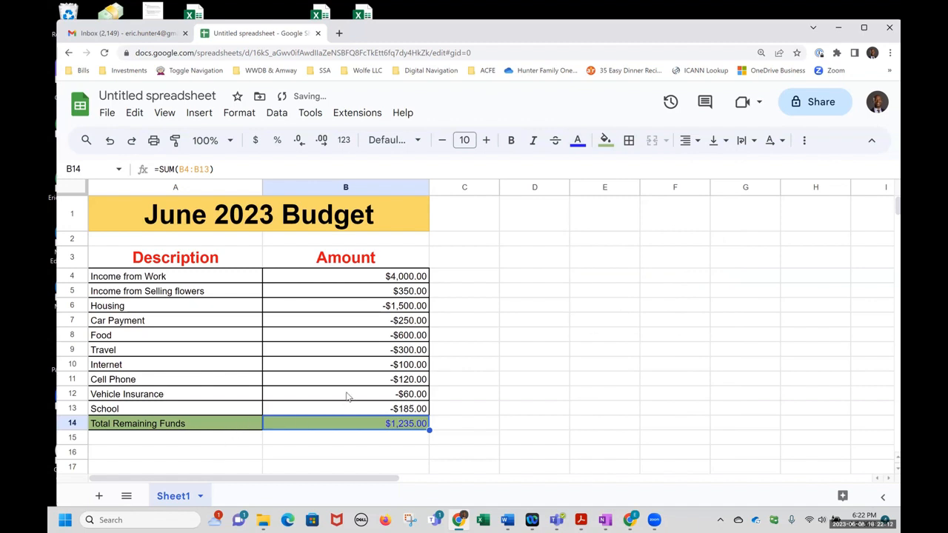
left_click(348, 398)
left_click(346, 421)
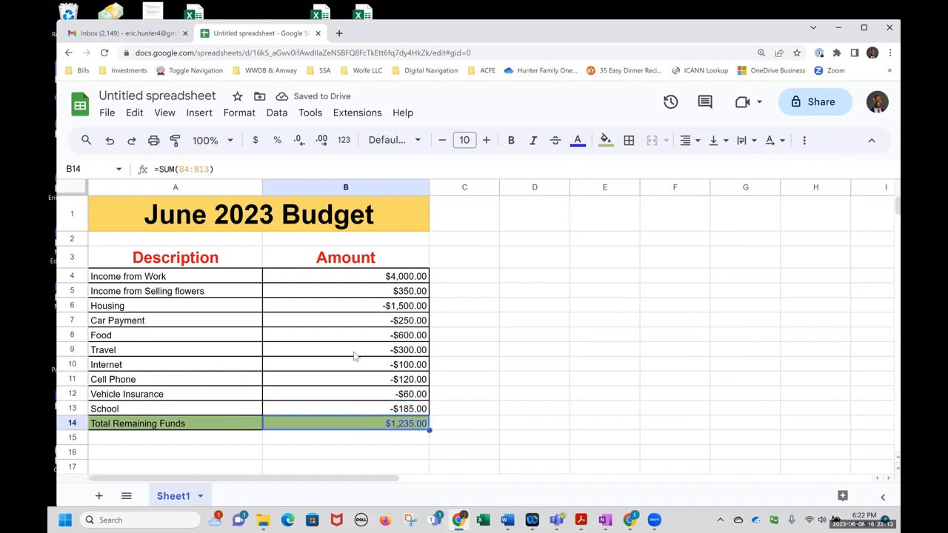
left_click(486, 139)
left_click(486, 140)
left_click(486, 140)
Increase the Total Remaining Funds label in A14 to font size 13 and color its text blue.
left_click(175, 424)
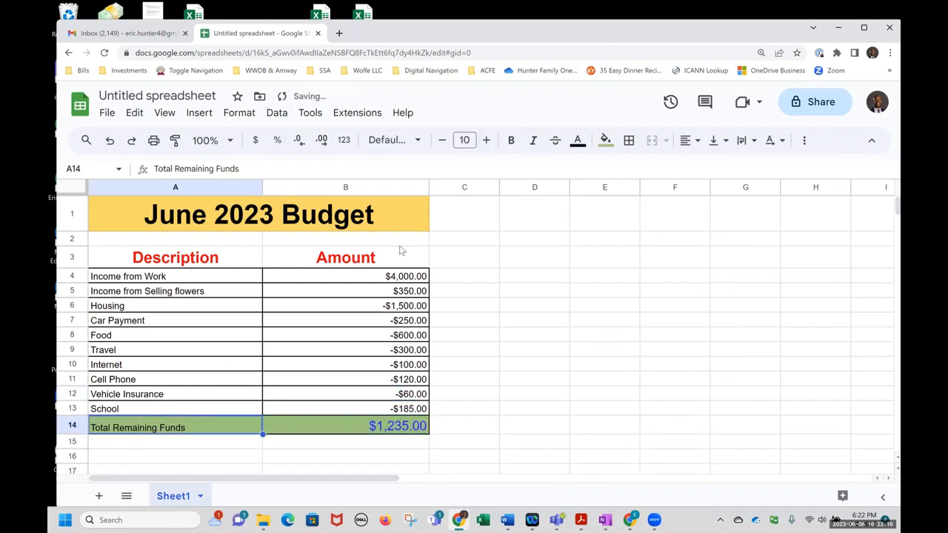
left_click(486, 140)
left_click(486, 140)
left_click(486, 140)
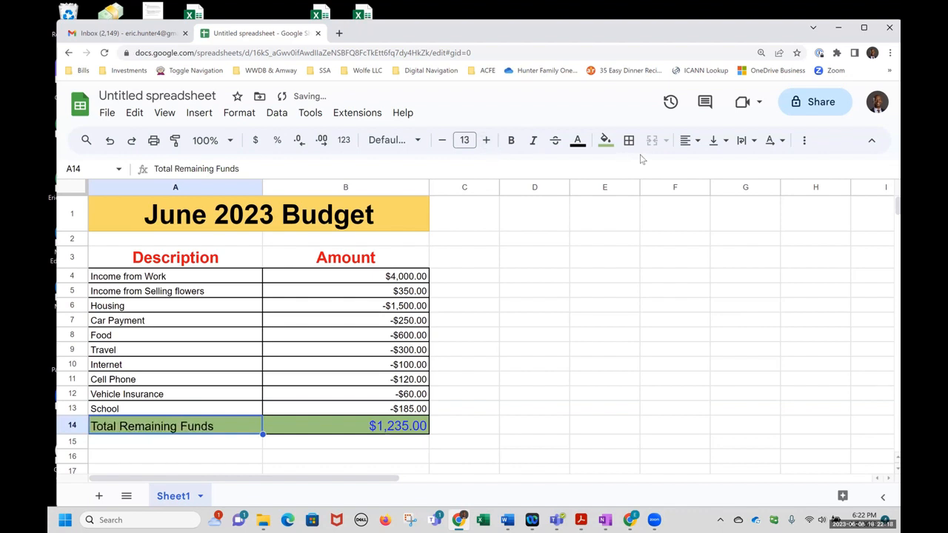
left_click(578, 140)
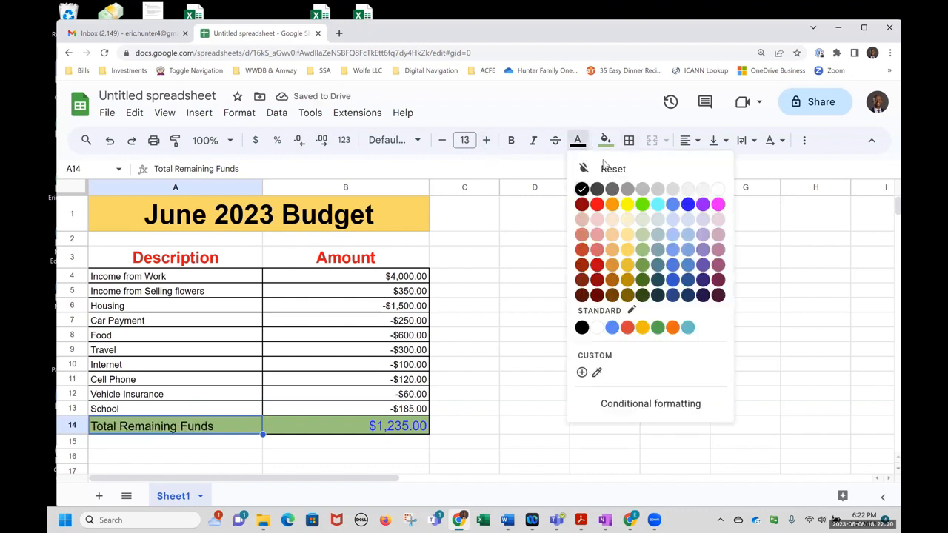
left_click(688, 205)
left_click(337, 351)
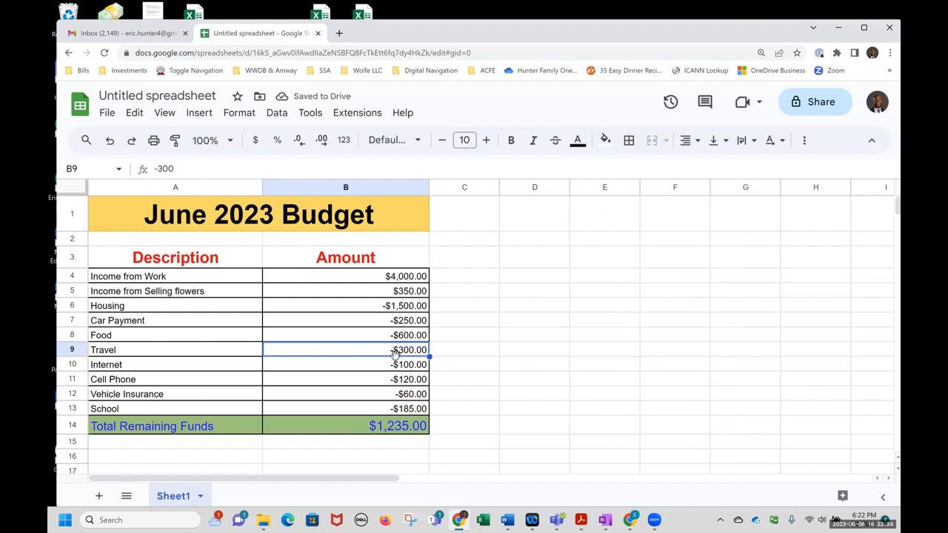
Examine the unformatted values behind the amounts in B4:B6 and the B4:B13 range used by the SUM formula in B14.
left_click(422, 429)
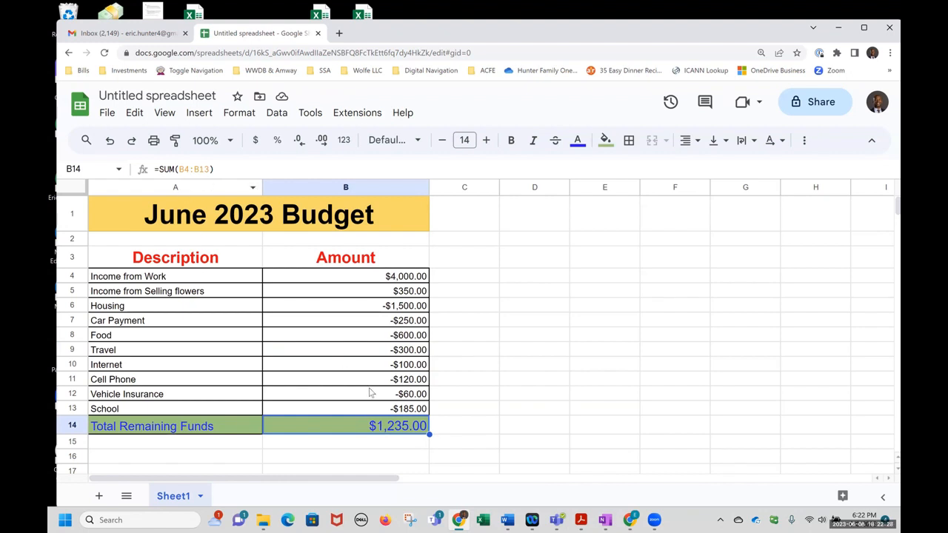
left_click(363, 286)
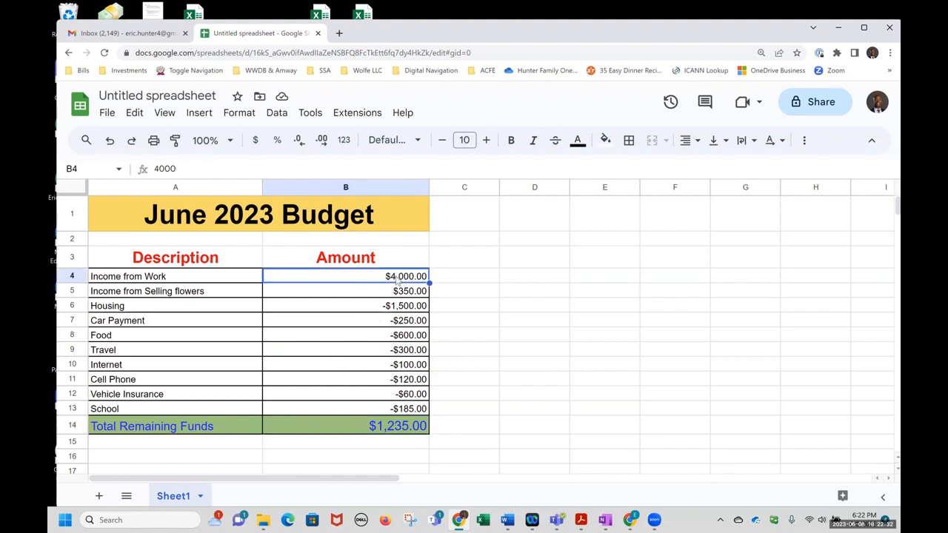
left_click_drag(166, 169, 198, 173)
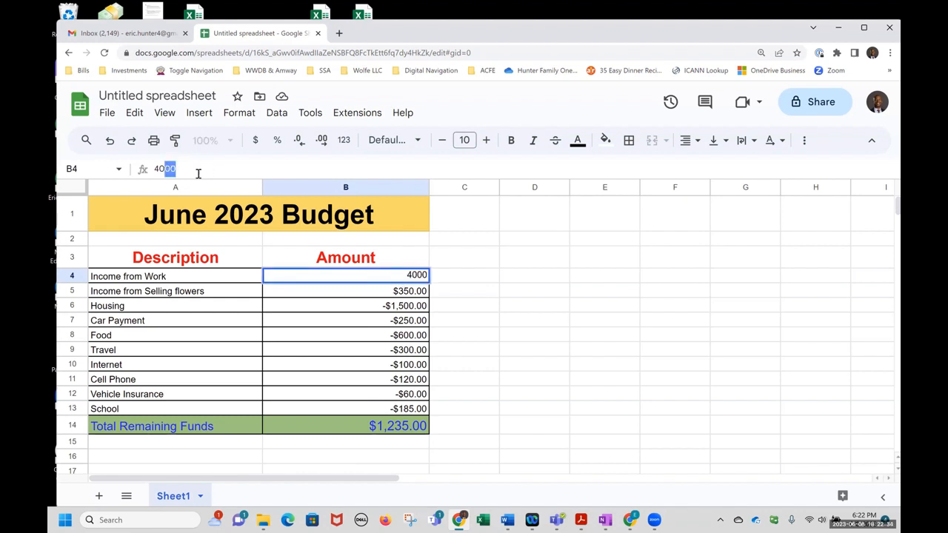
left_click(242, 168)
double_click(166, 169)
key("Return")
left_click(170, 169)
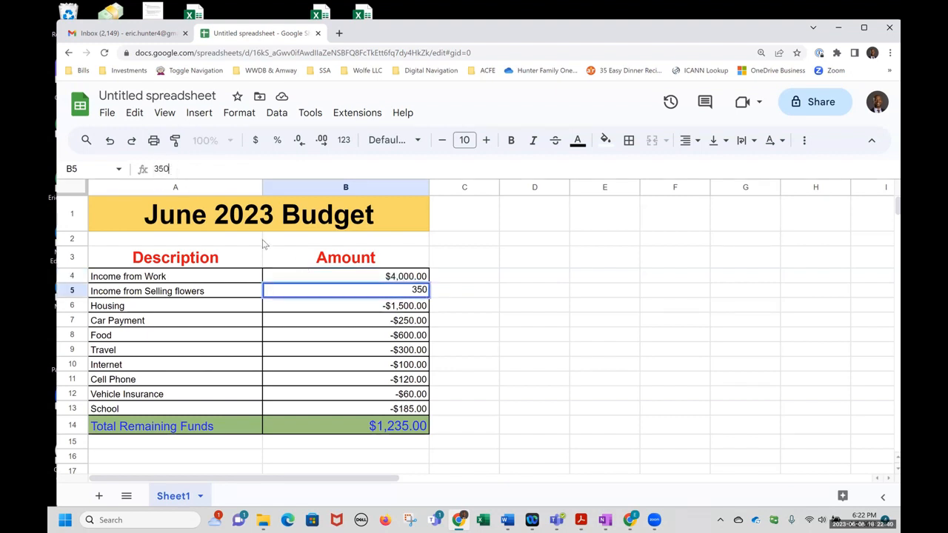
left_click(338, 306)
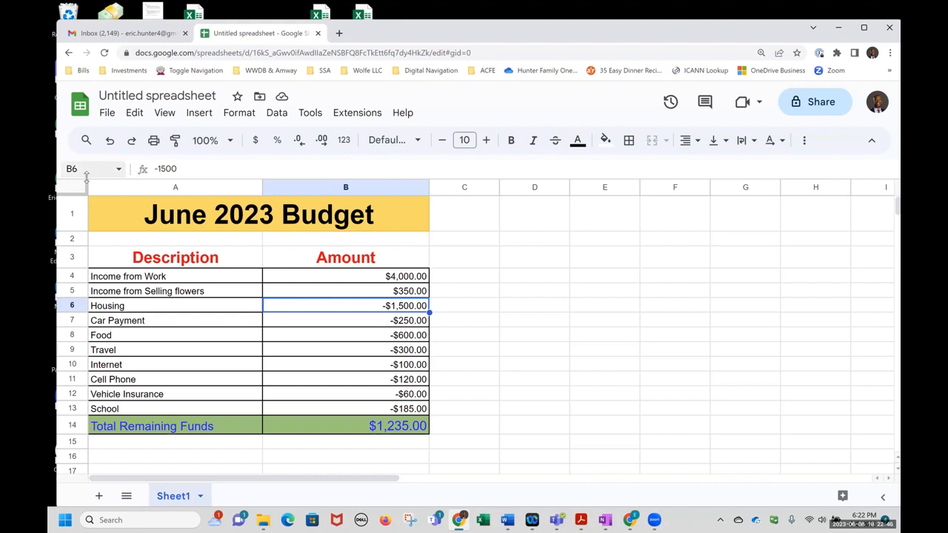
left_click(397, 431)
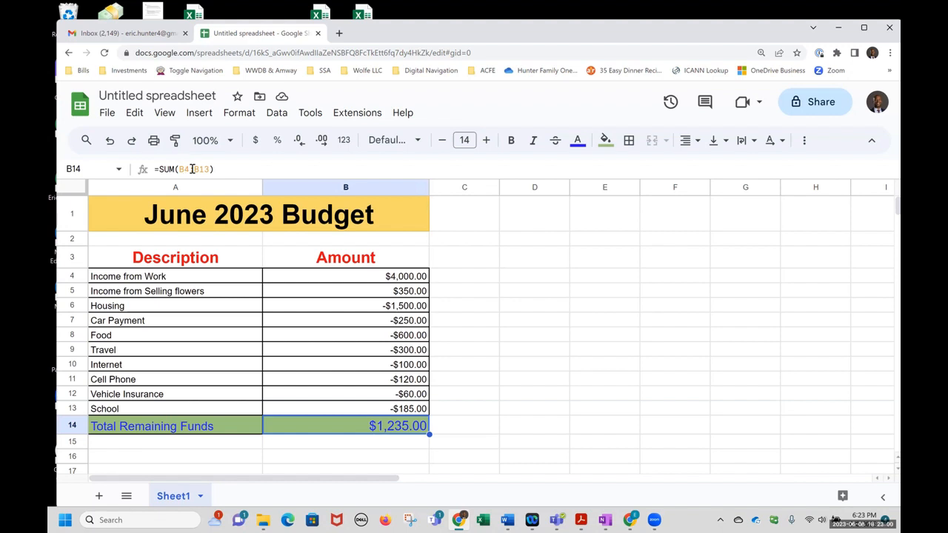
left_click(385, 306)
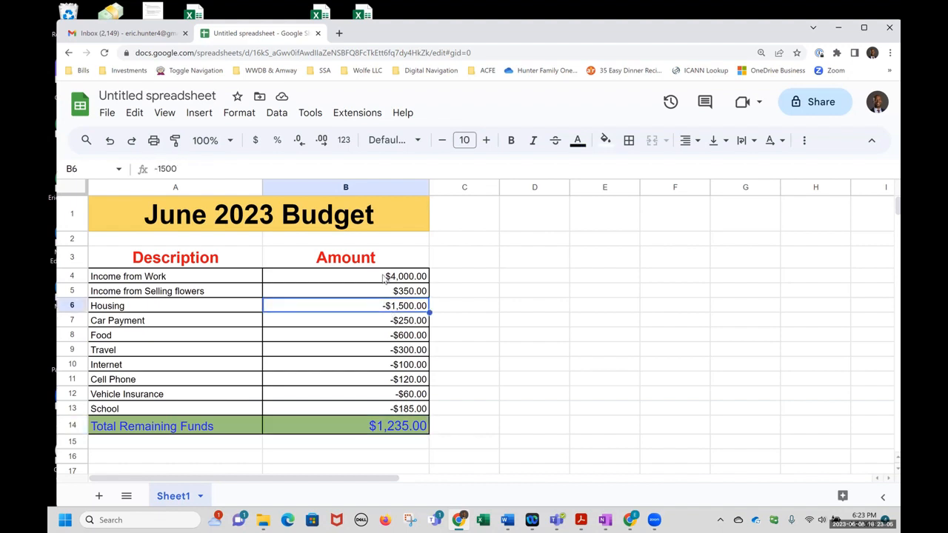
left_click(384, 277)
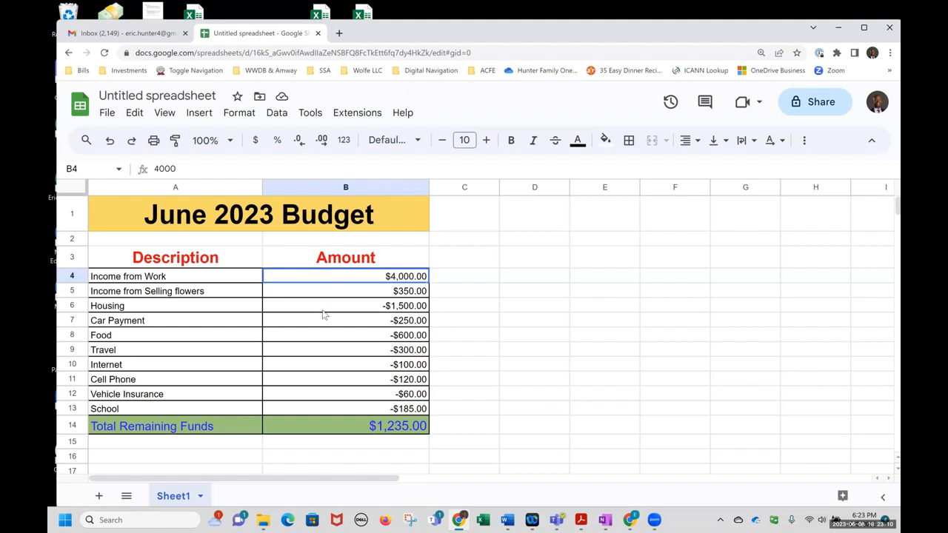
left_click_drag(323, 315, 312, 411)
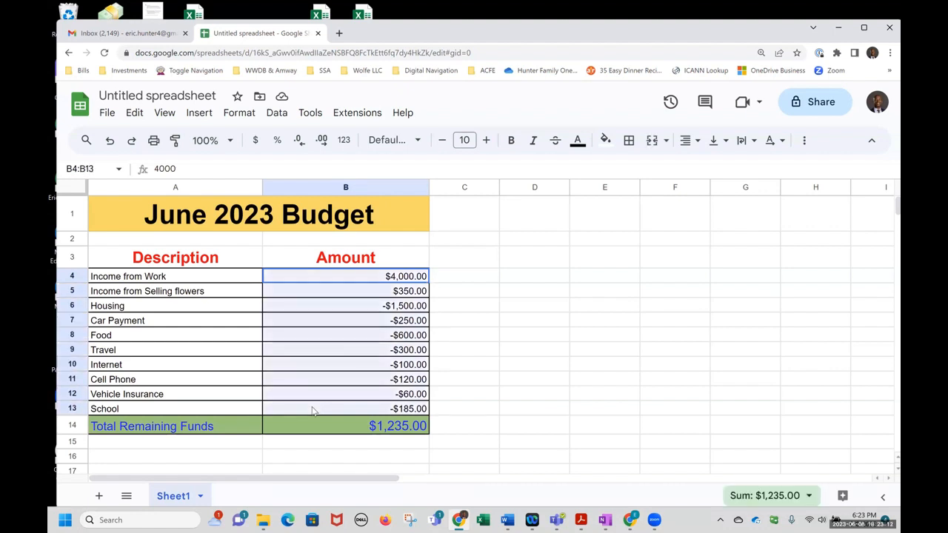
left_click(328, 423)
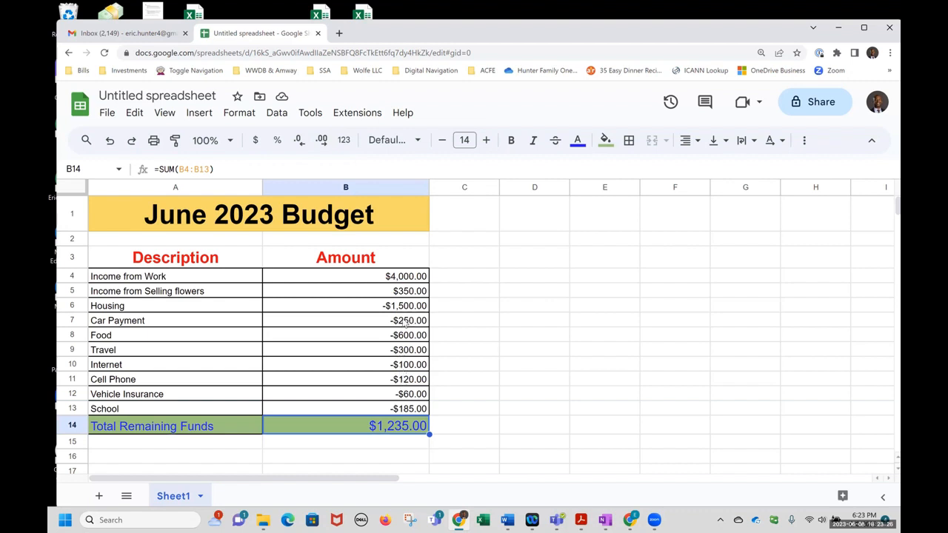
Remove all decimal places from the amounts in column B, and restore them to two decimal places.
left_click(364, 191)
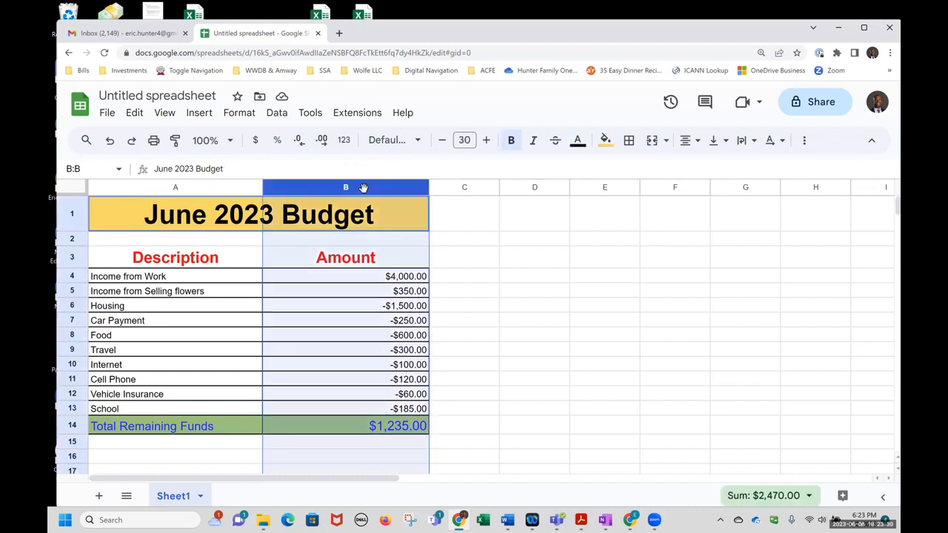
left_click(300, 141)
left_click(300, 140)
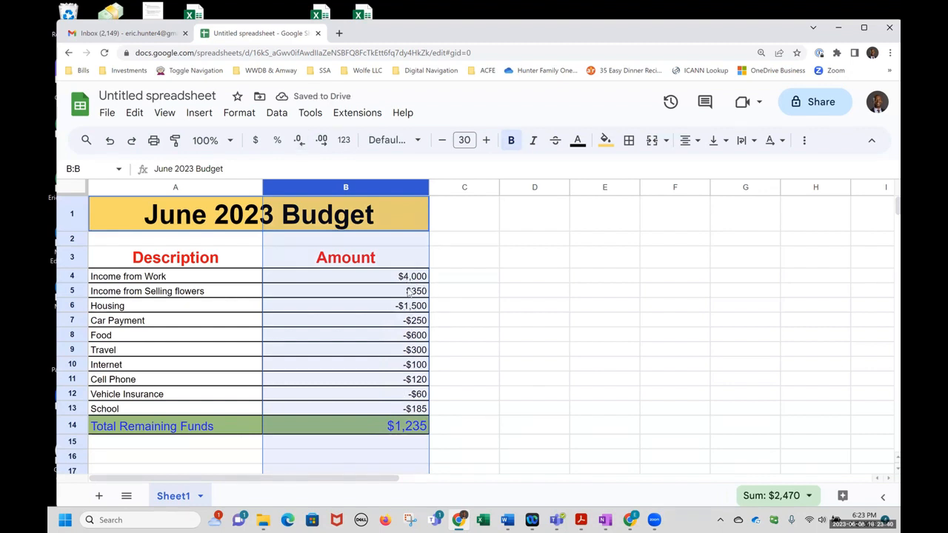
left_click(322, 142)
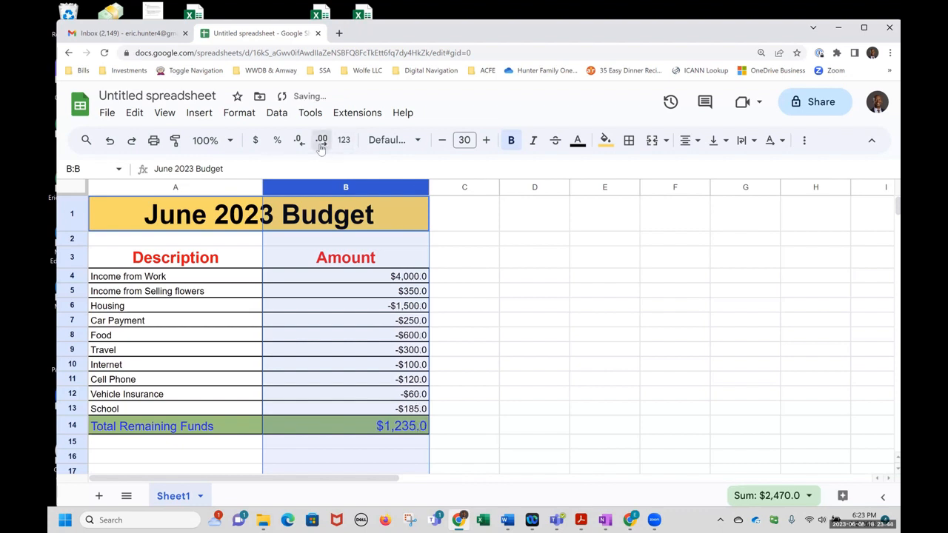
left_click(321, 142)
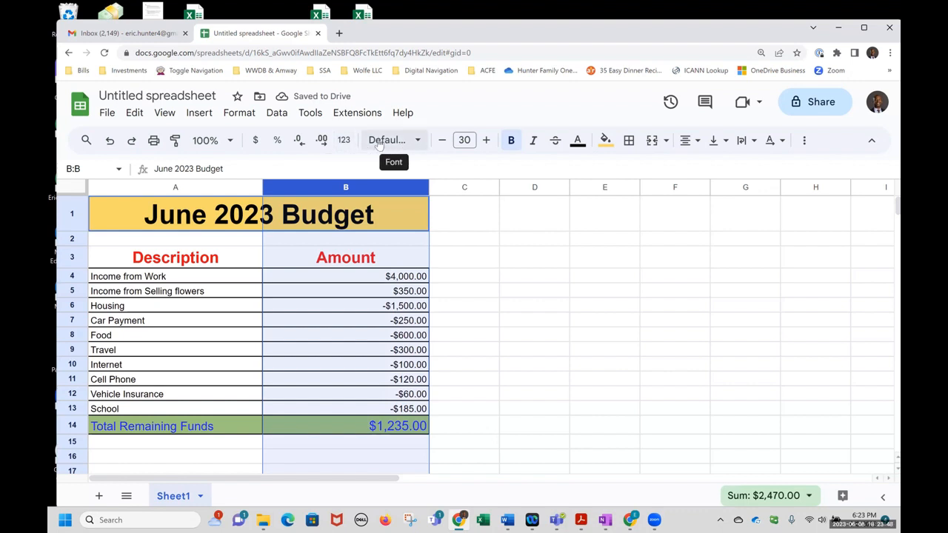
left_click(374, 338)
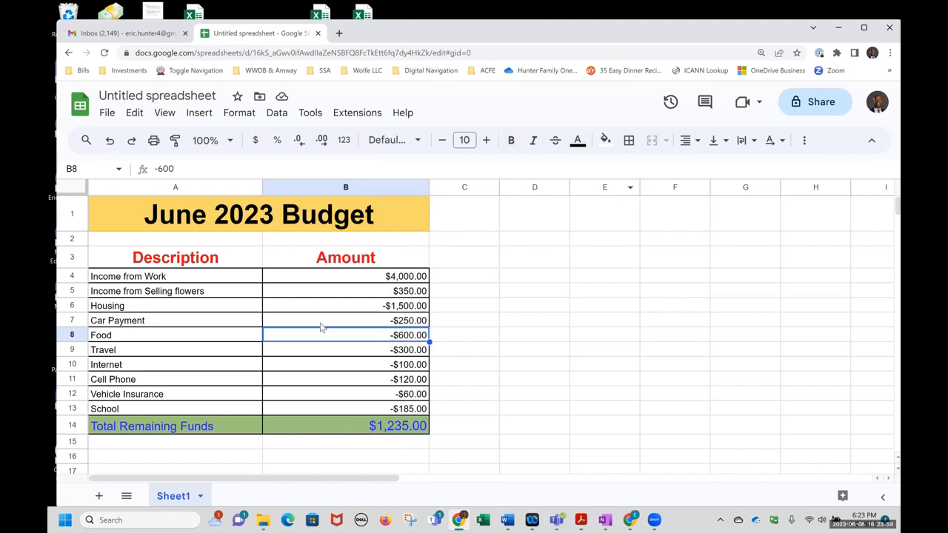
Rename the sheet Sheet1 as June 2023.
left_click(201, 497)
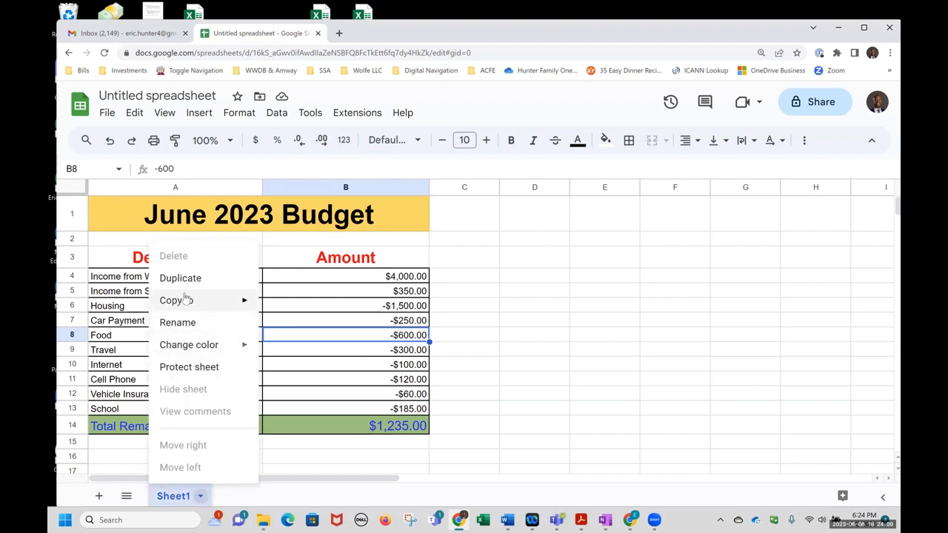
left_click(436, 445)
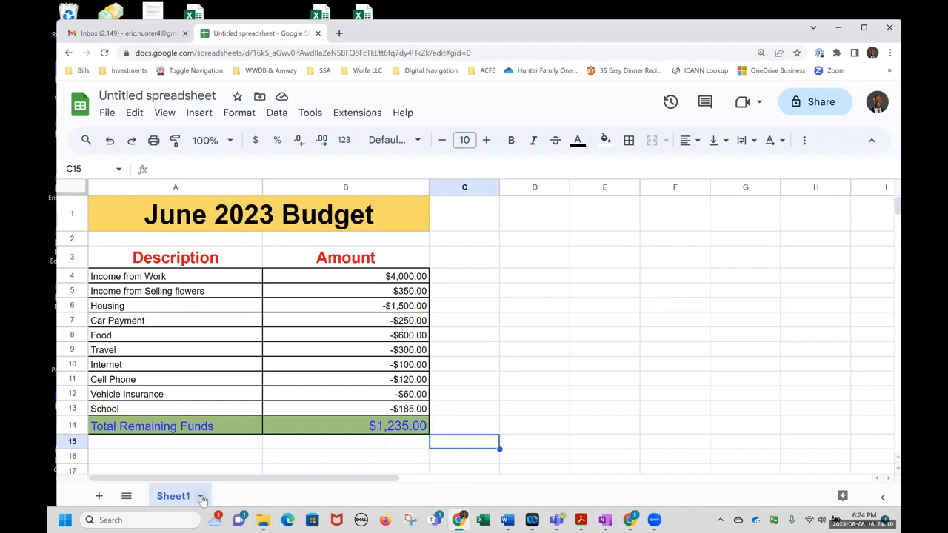
left_click(201, 498)
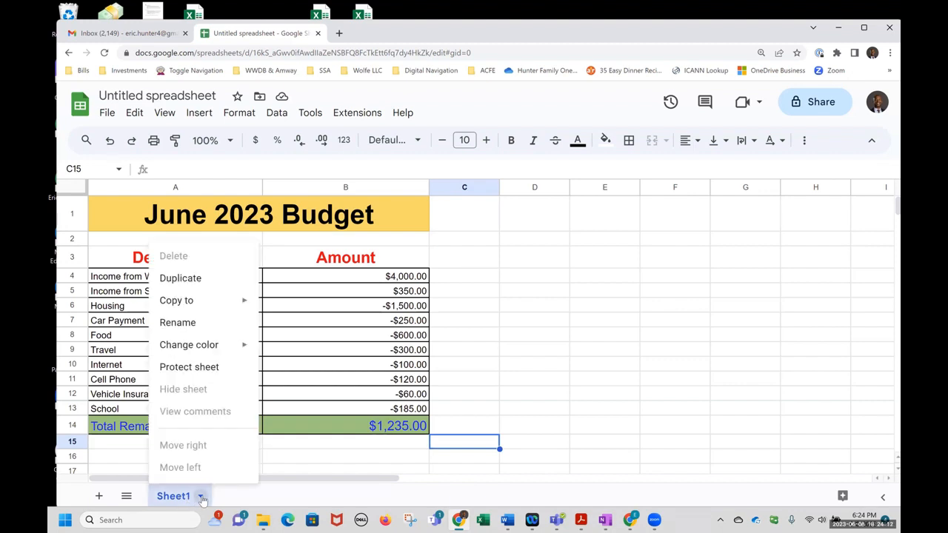
left_click(177, 324)
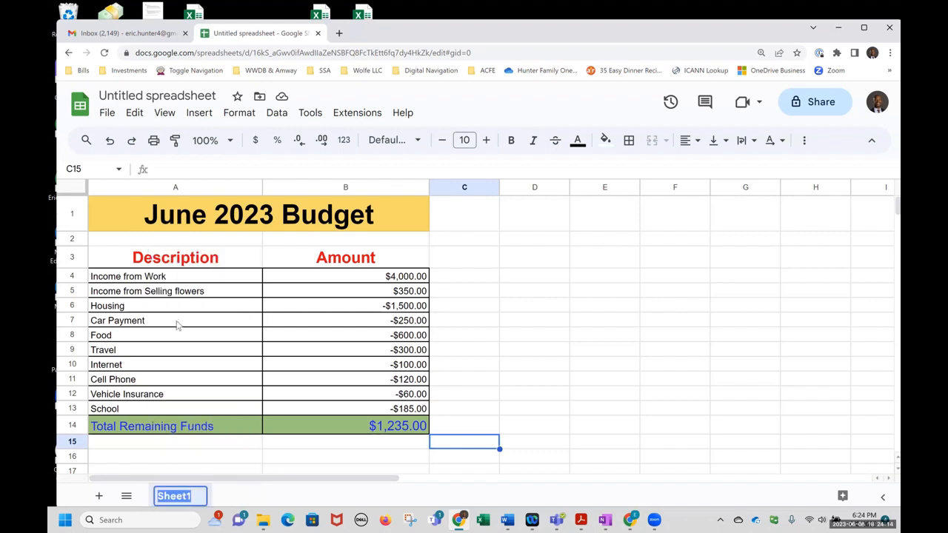
type("June 2023")
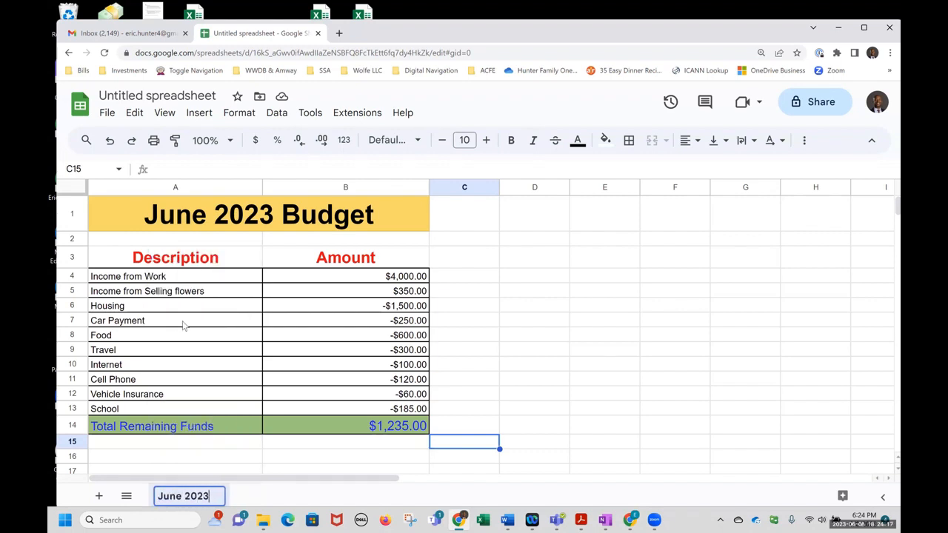
key("Return")
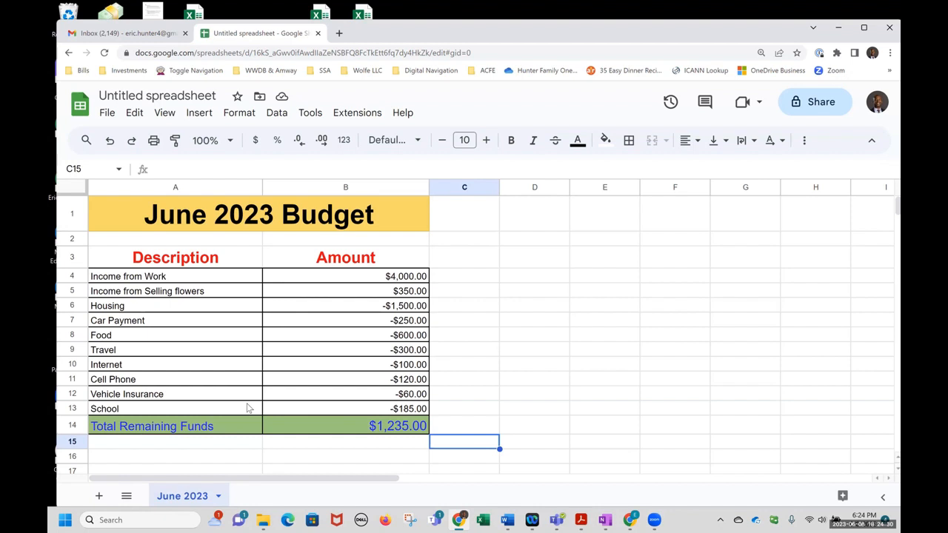
Copy the June 2023 sheet to a new spreadsheet and dismiss the confirmation.
left_click(218, 498)
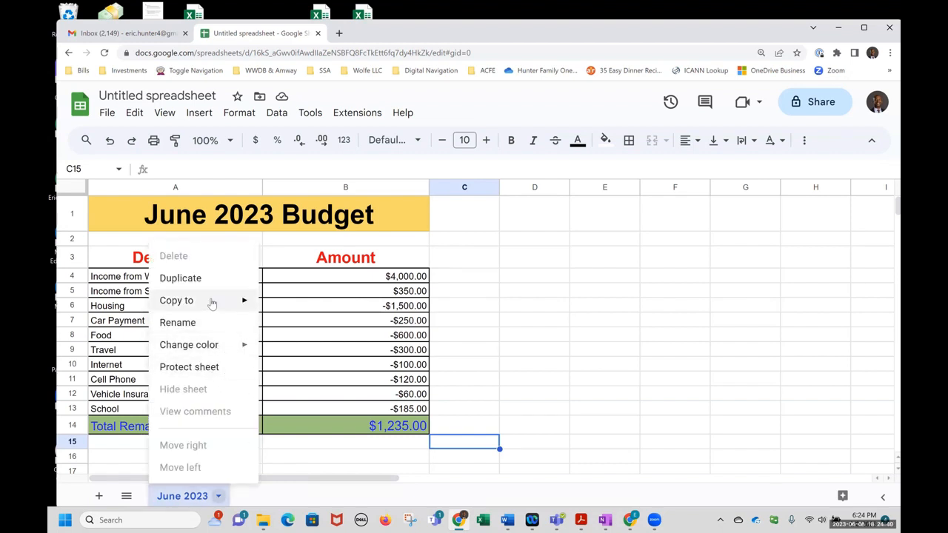
mouse_move(211, 304)
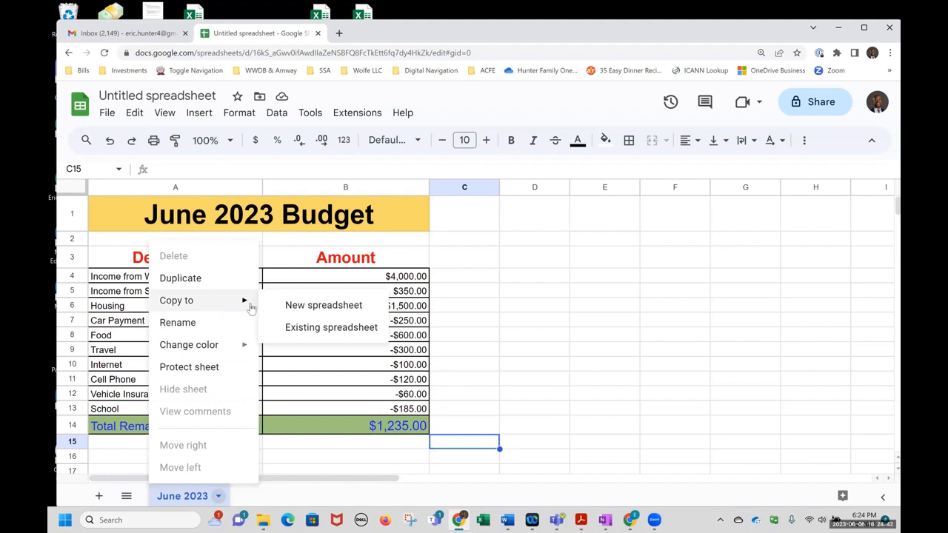
left_click(317, 309)
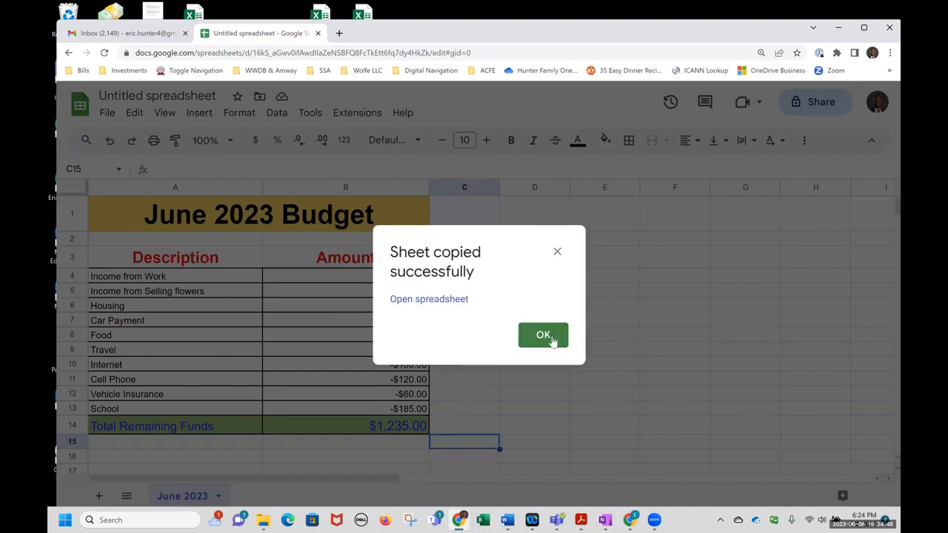
left_click(552, 337)
Duplicate the June 2023 sheet within this spreadsheet and return to the original sheet.
left_click(217, 495)
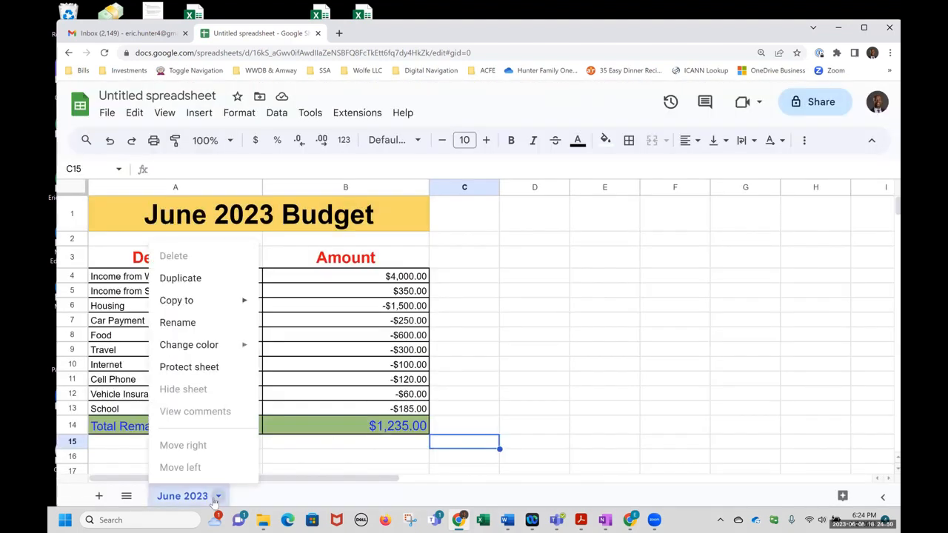
left_click(194, 280)
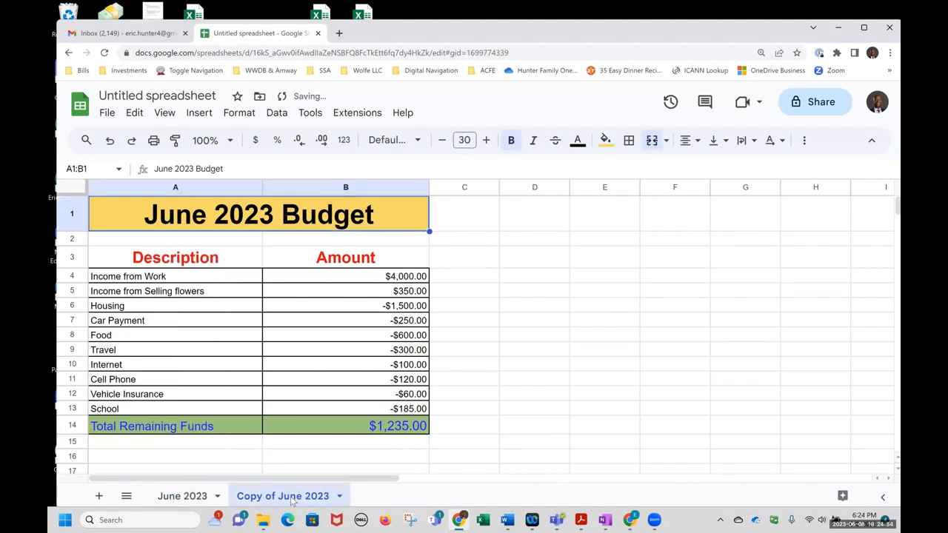
left_click(179, 503)
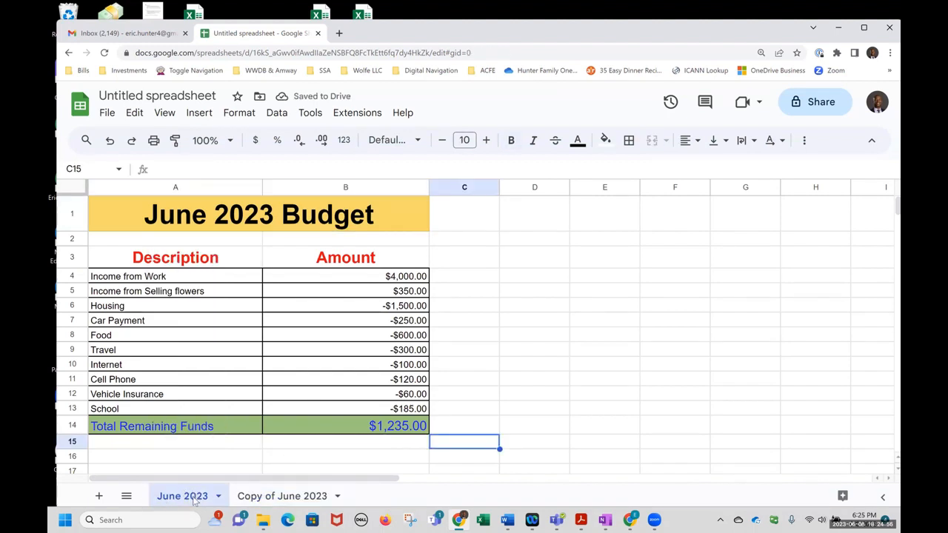
Change the title on the Copy of June 2023 sheet to July 2023 Budget.
left_click(263, 496)
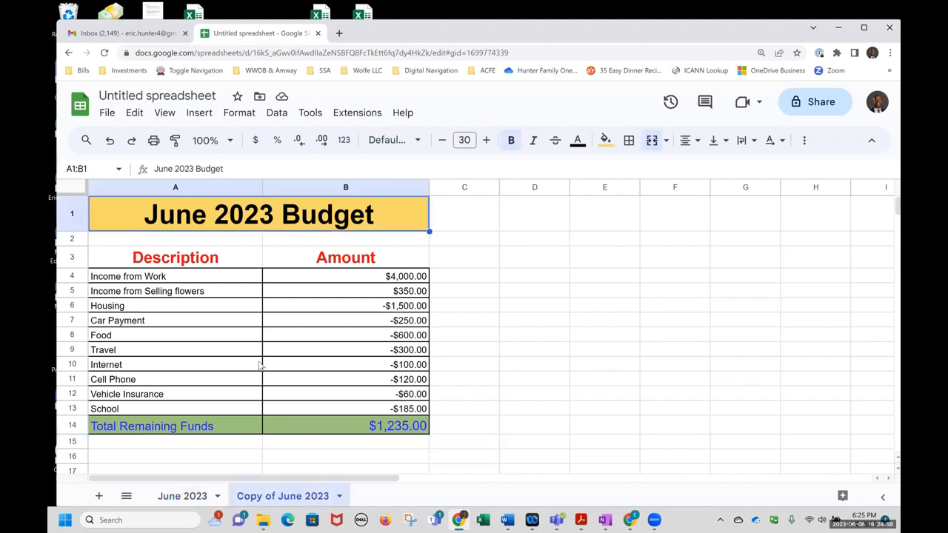
double_click(210, 221)
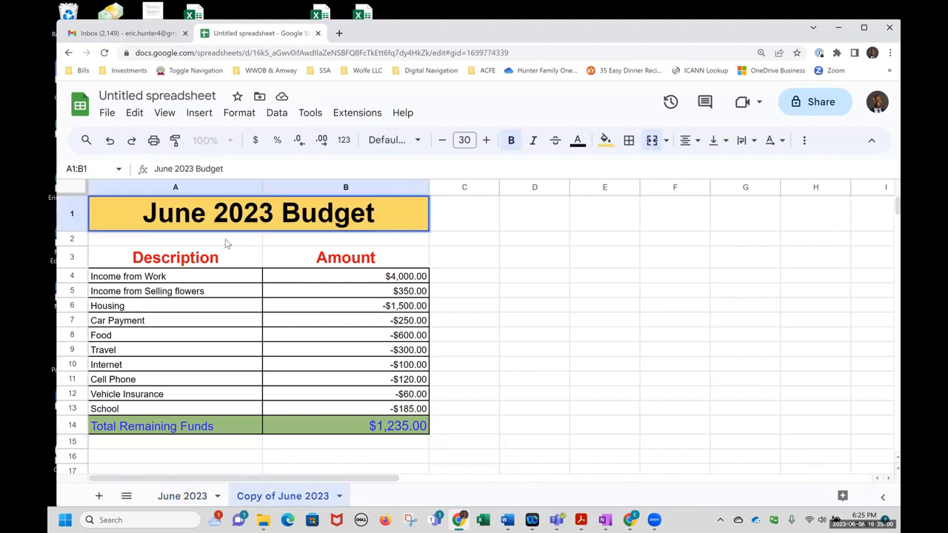
key("Escape")
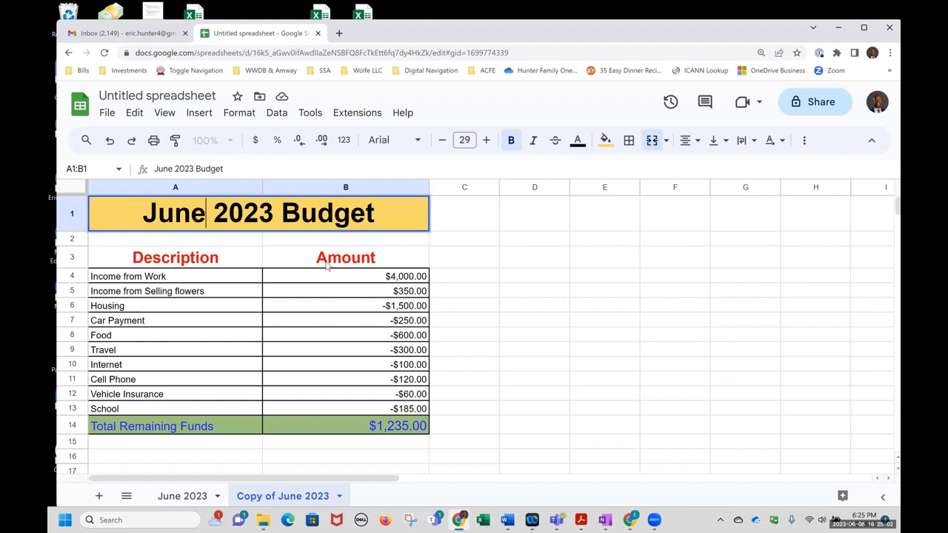
key("BackSpace")
key("BackSpace")
key("BackSpace")
type("uly")
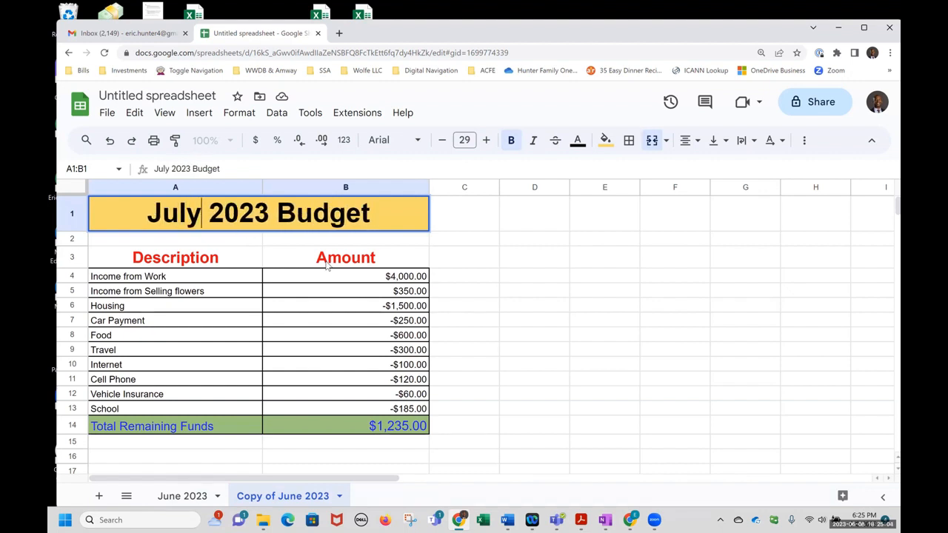
key("Return")
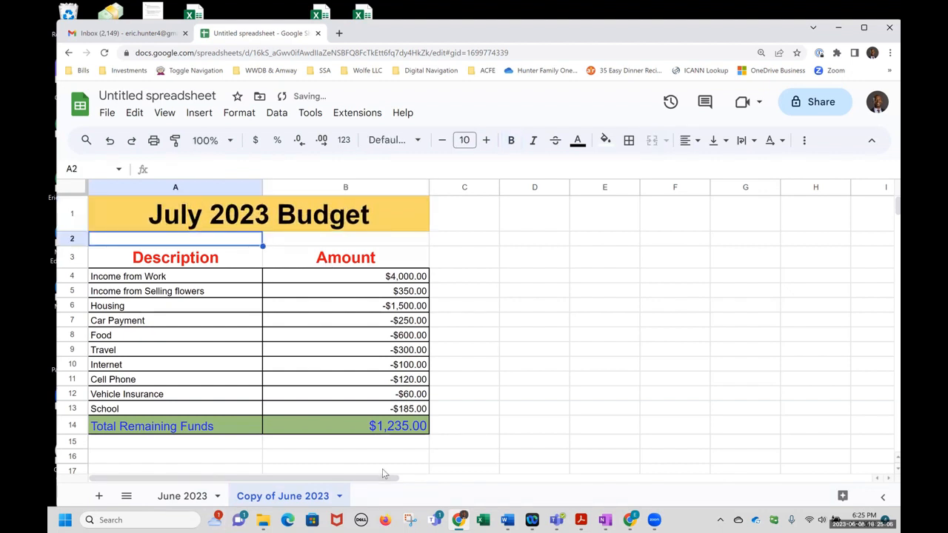
Rename the Copy of June 2023 sheet as July 2023.
left_click(340, 496)
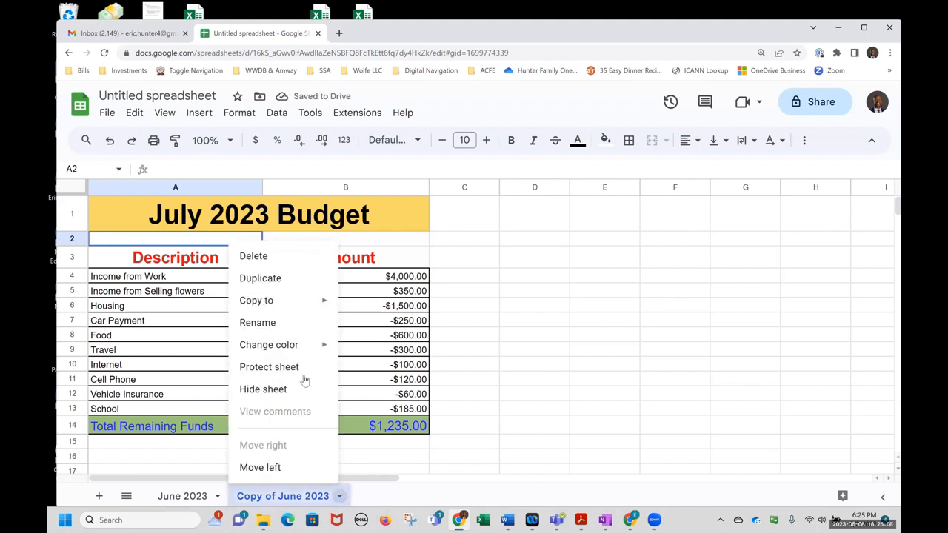
left_click(267, 322)
type("July 2023")
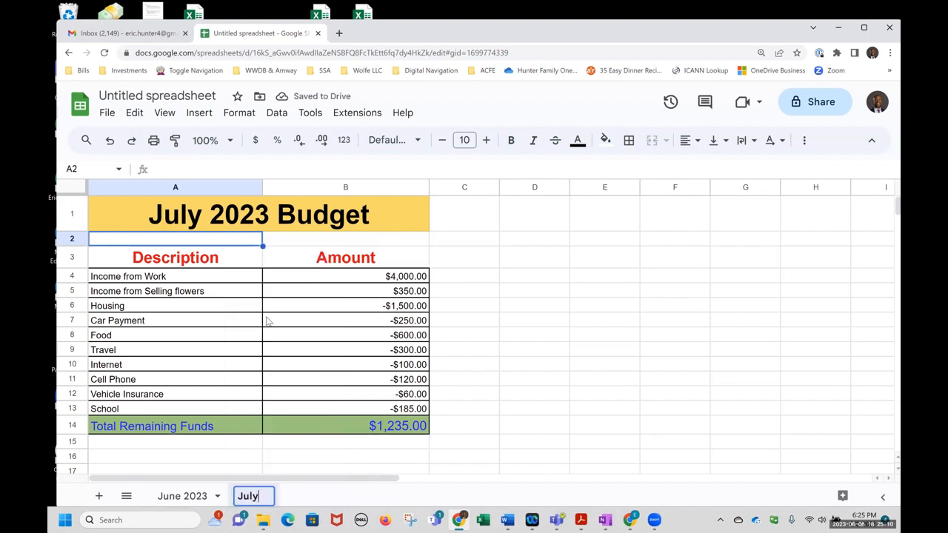
key("Return")
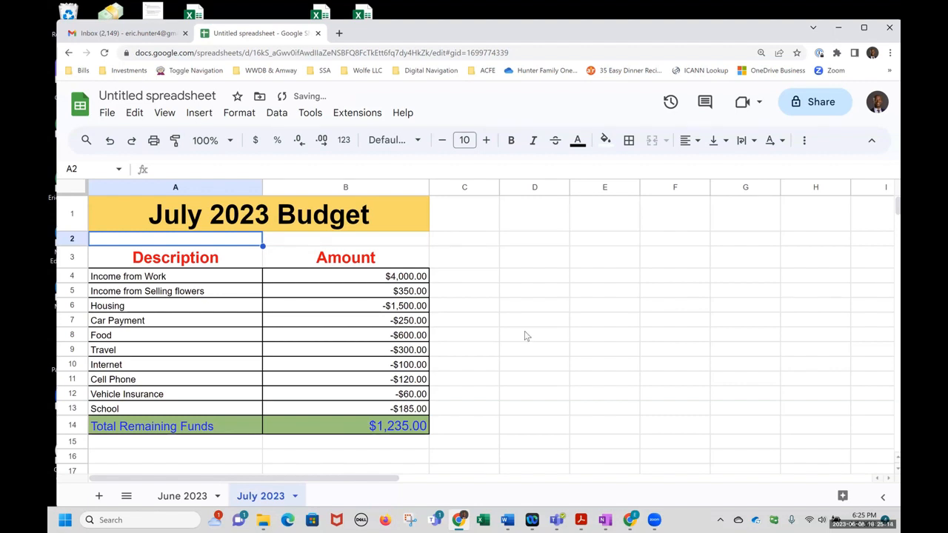
left_click(259, 218)
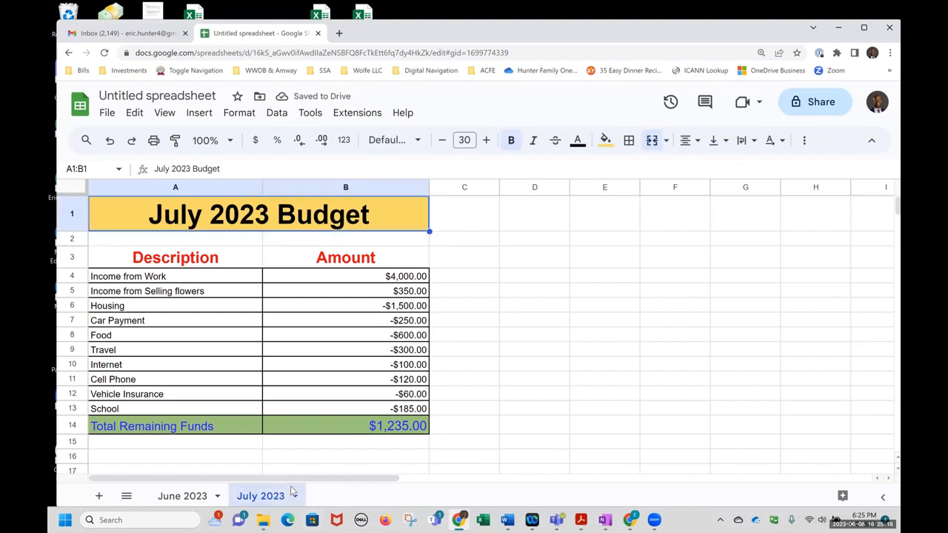
left_click(178, 496)
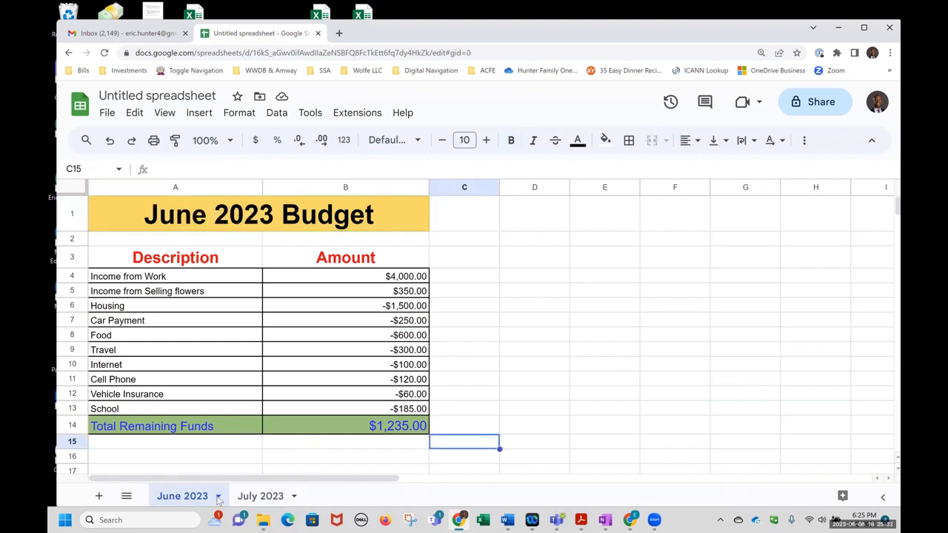
left_click(253, 502)
left_click(347, 335)
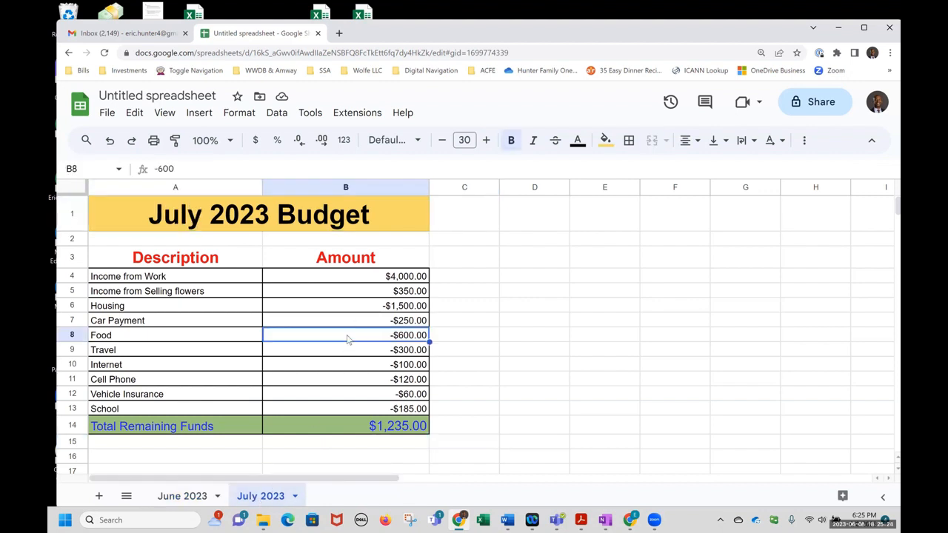
Set the Income from Work amount on the July 2023 sheet to 5,500.
left_click(382, 282)
type("5")
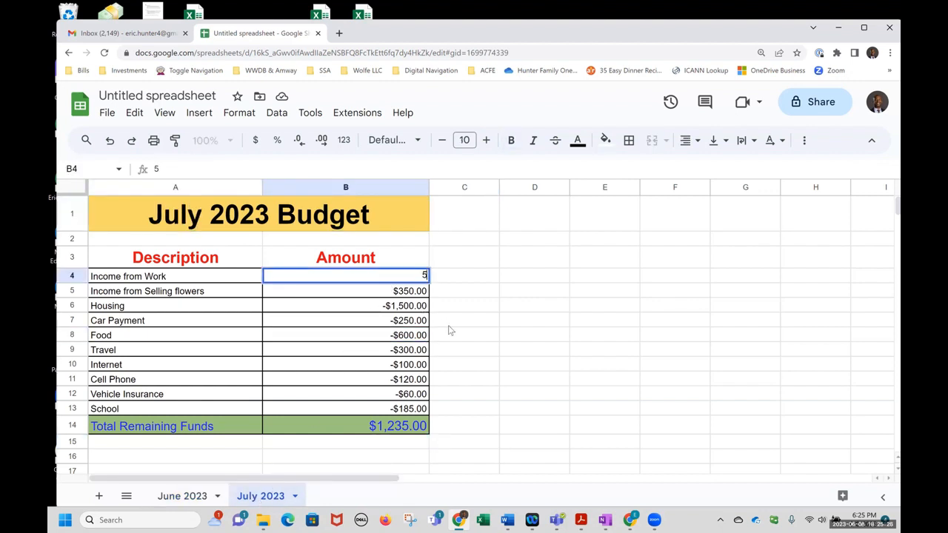
type(",500")
key("Return")
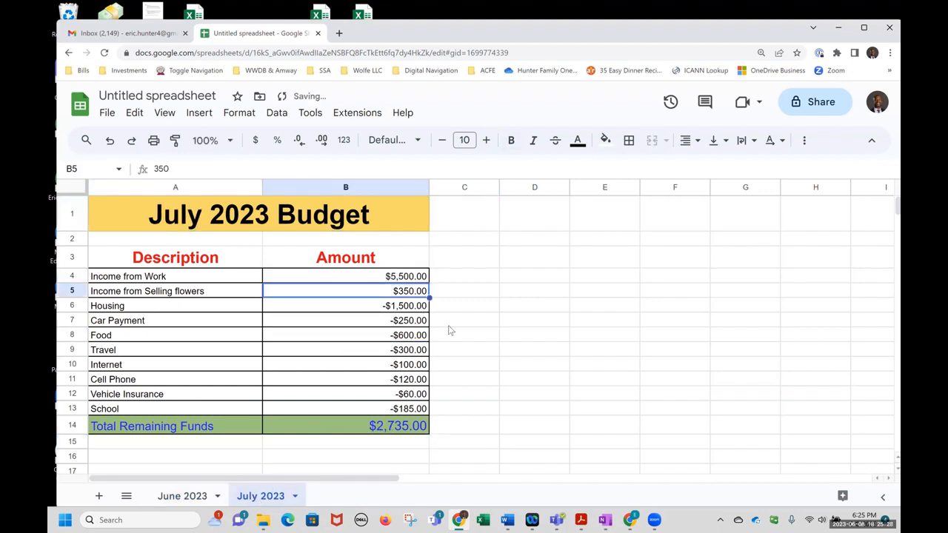
Set the Travel amount on the July 2023 sheet to -1500.
key("Return")
key("Return")
key("Return")
key("Return")
key("Return")
key("Return")
key("Return")
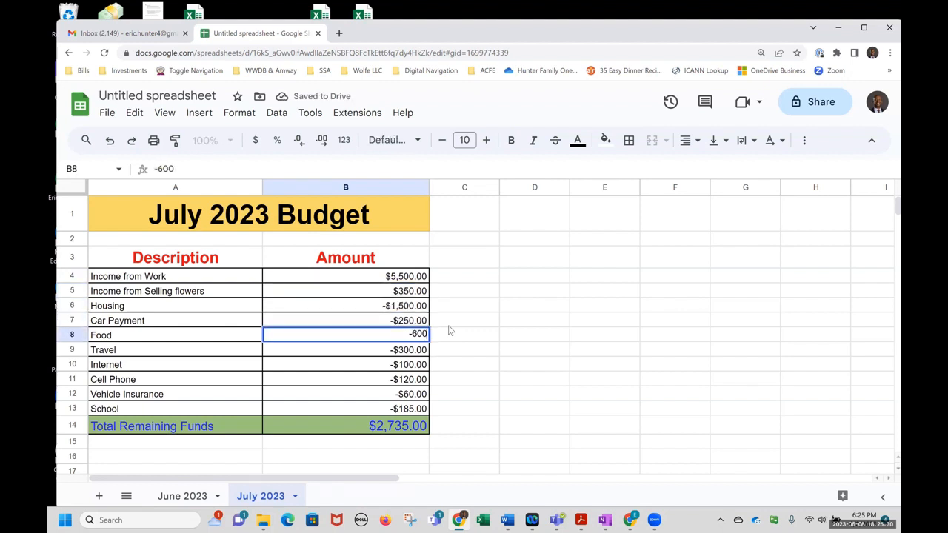
key("Return")
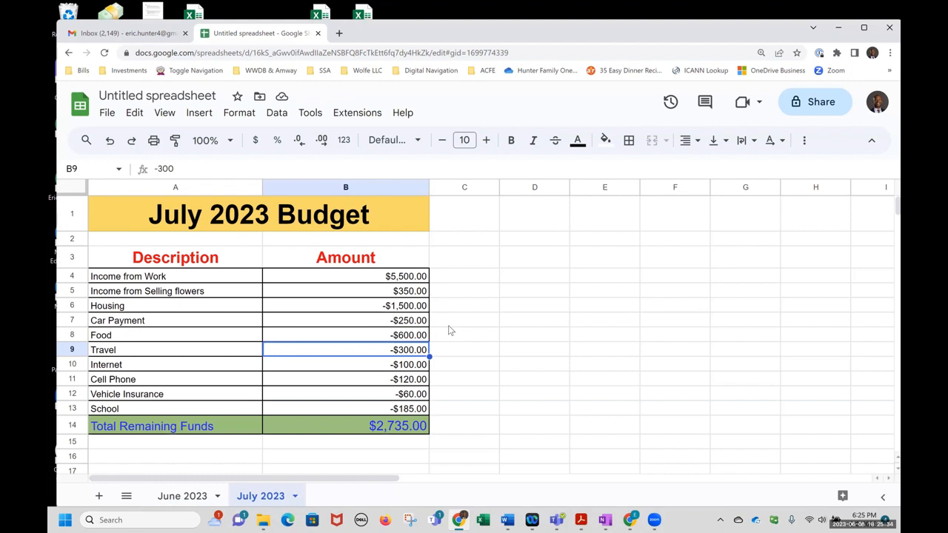
type("-")
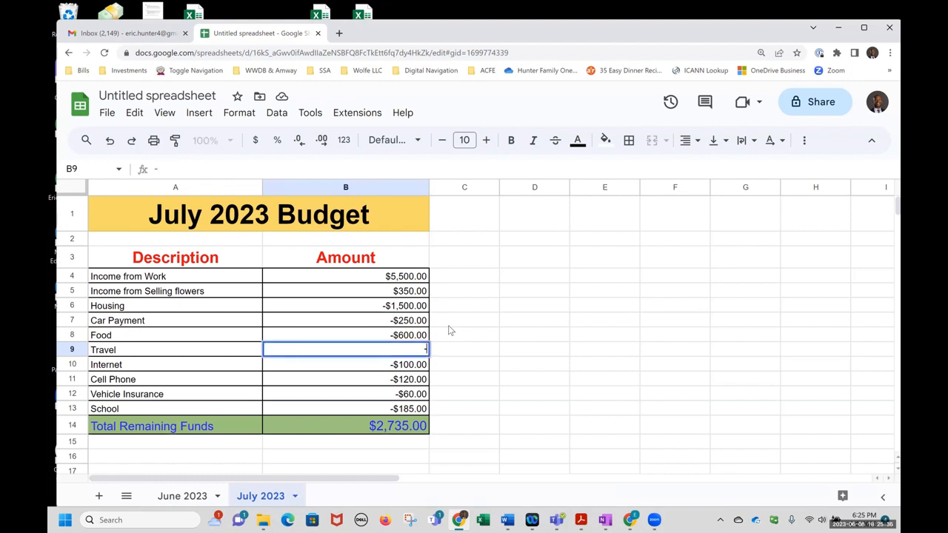
type("1500")
key("Return")
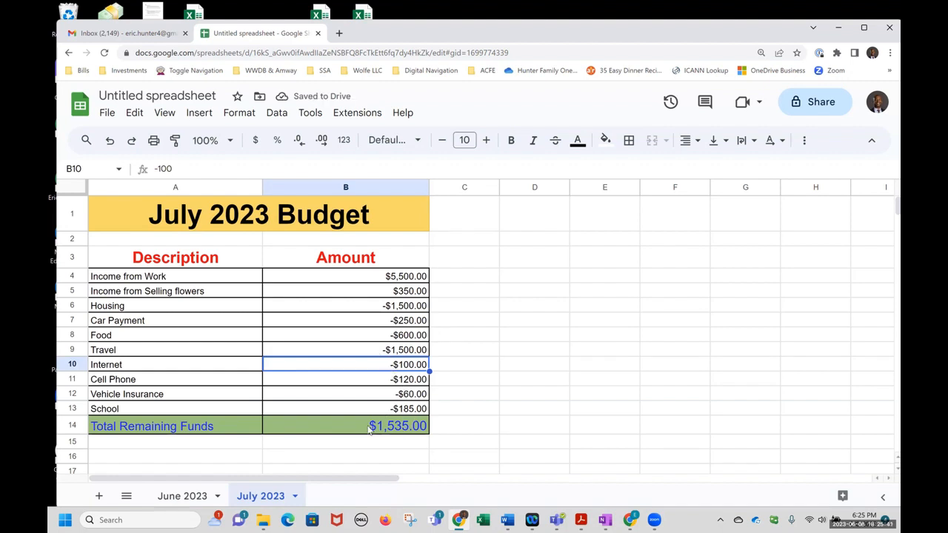
Set the School amount on the July 2023 sheet to -980.
left_click(408, 413)
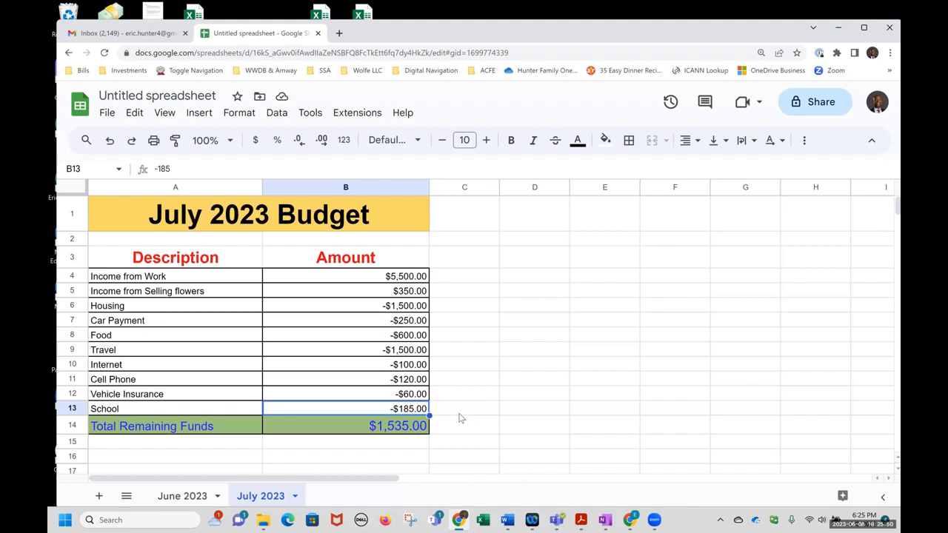
type("-")
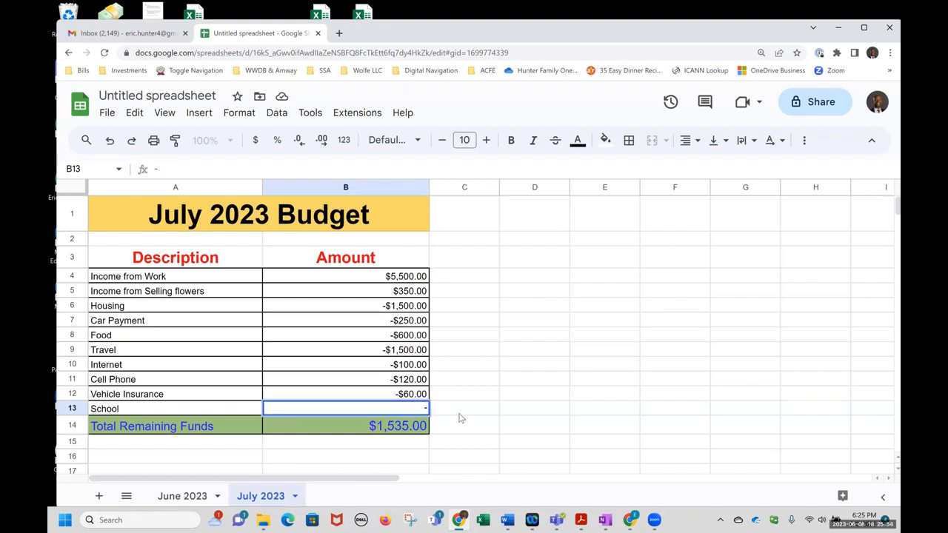
type("980")
key("Return")
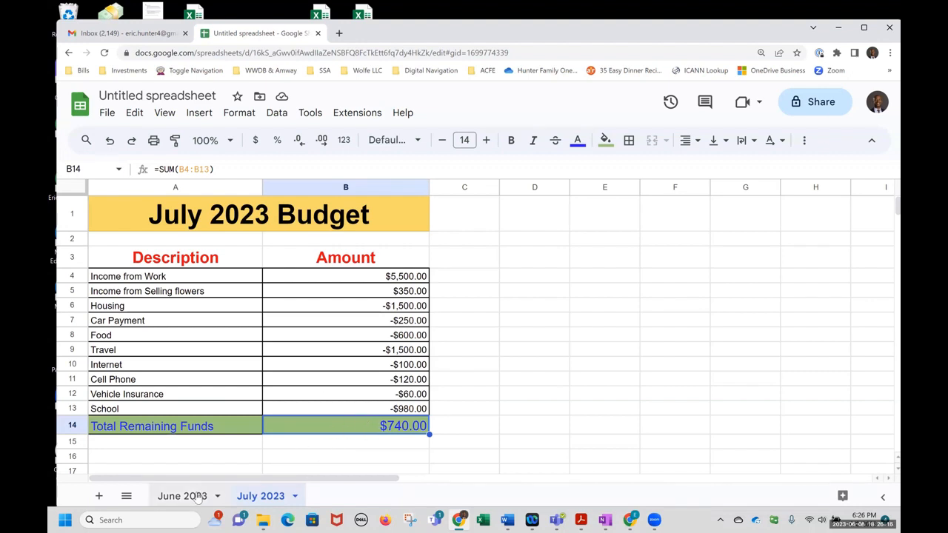
left_click(296, 497)
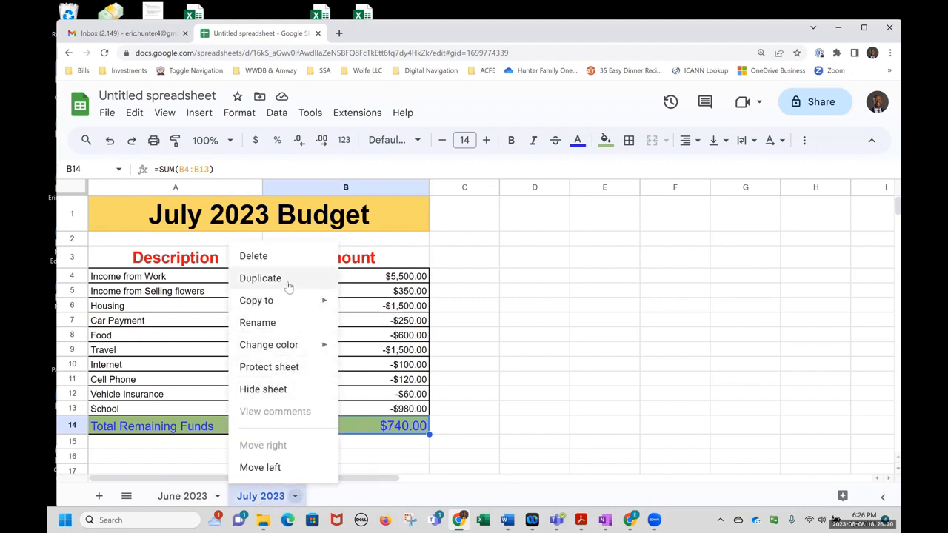
left_click(508, 311)
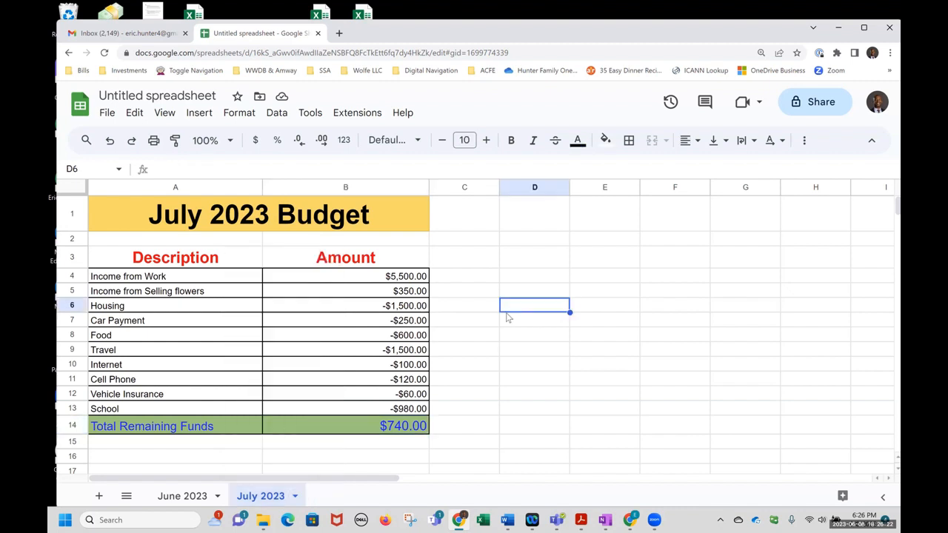
left_click(392, 459)
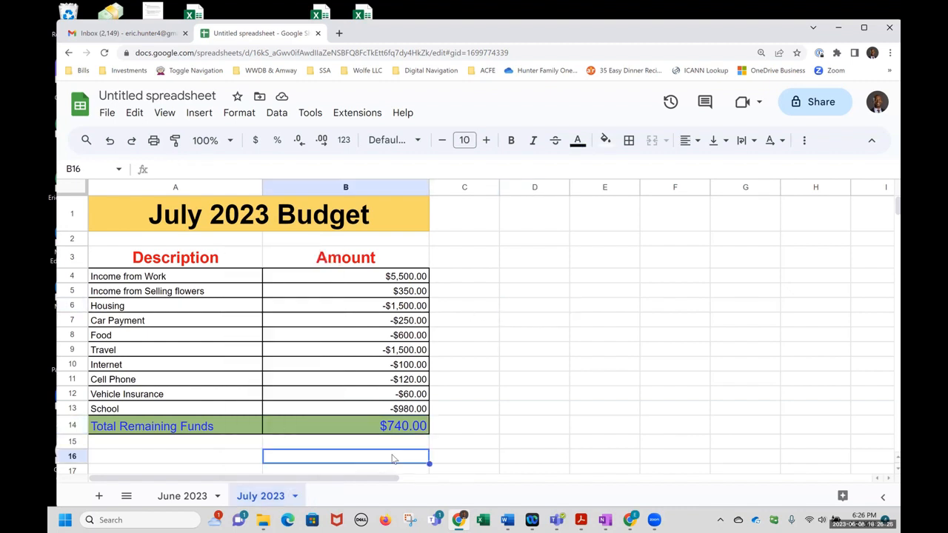
Enter the label Remaining from June in cell A15, below the Total Remaining Funds row.
left_click(249, 443)
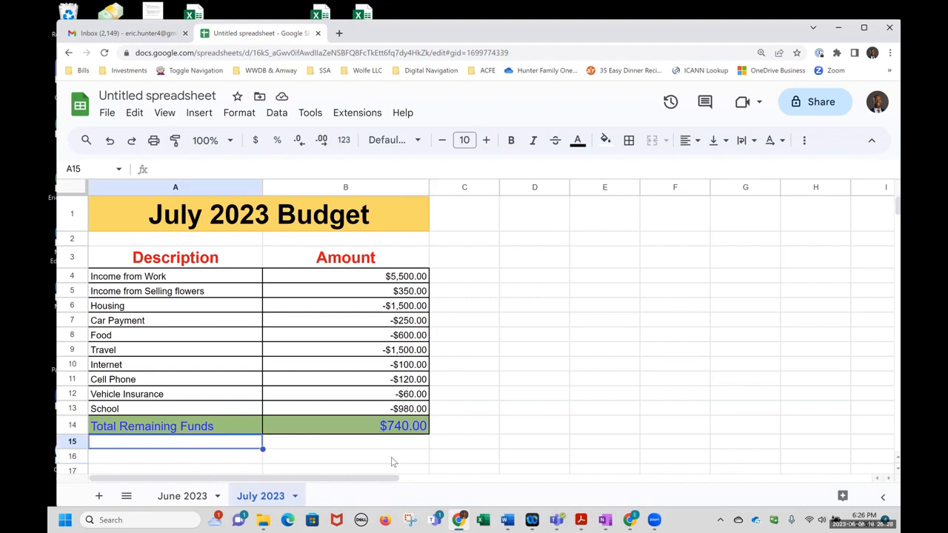
type("Remai")
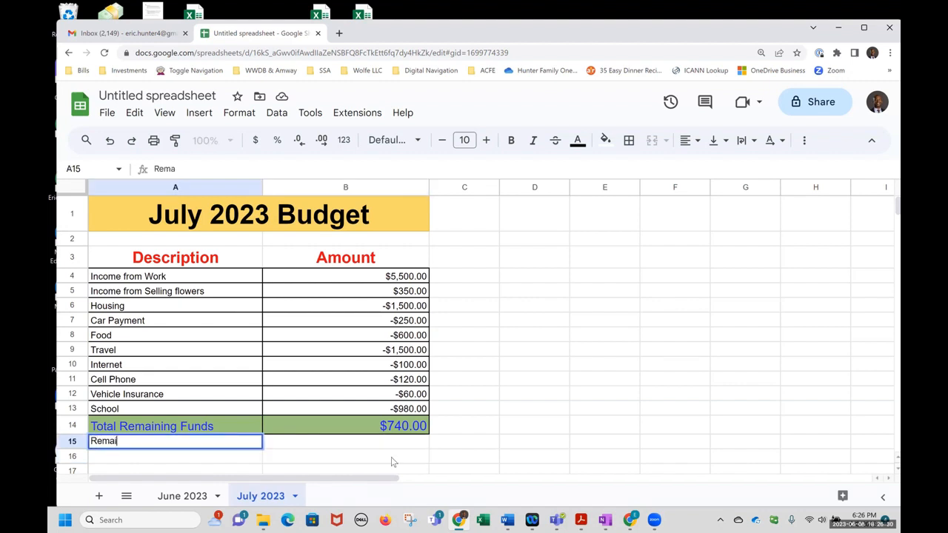
type("ning from June")
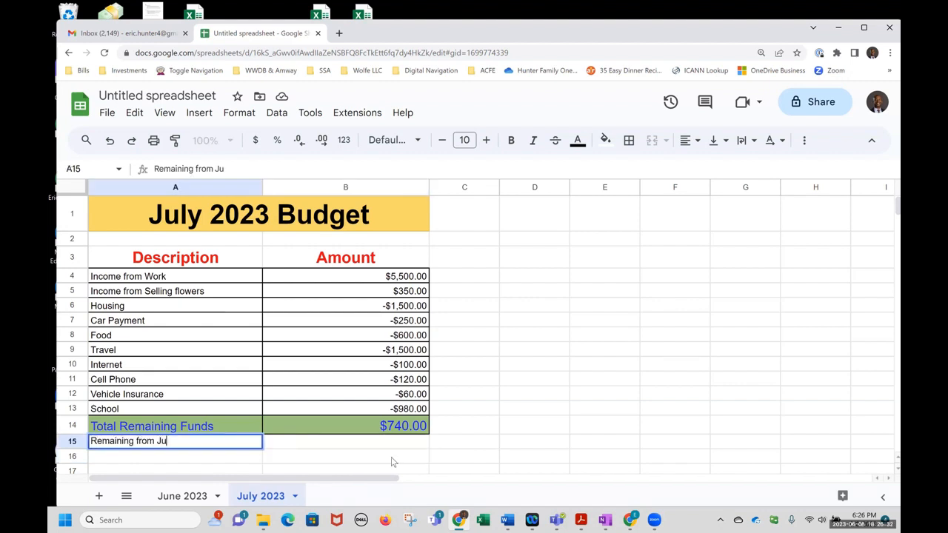
key("Tab")
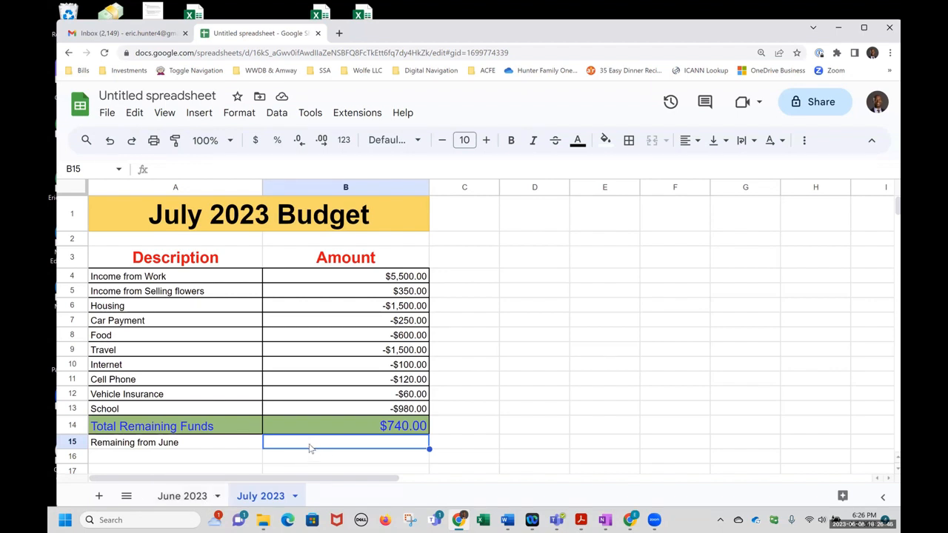
Link cell B15 to the June total with the formula ='June 2023'!B14.
type("=")
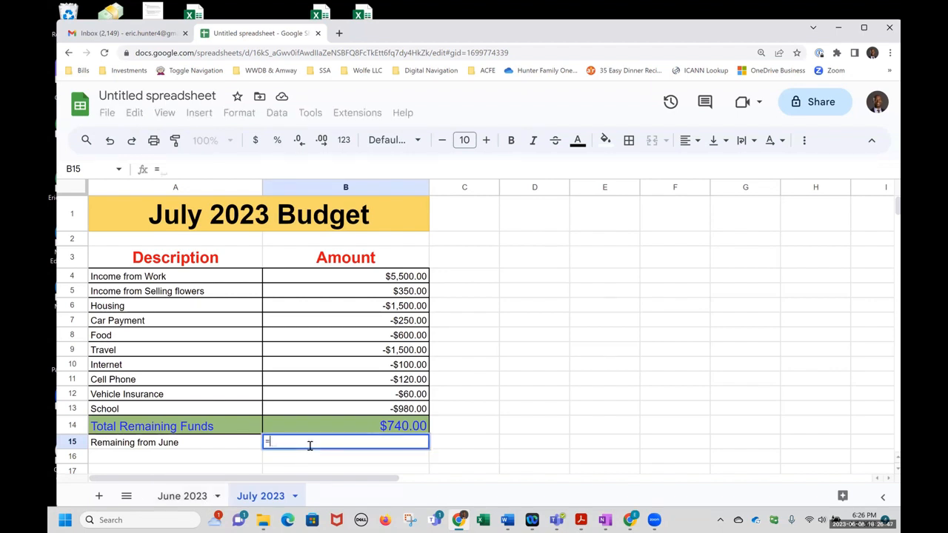
left_click(182, 496)
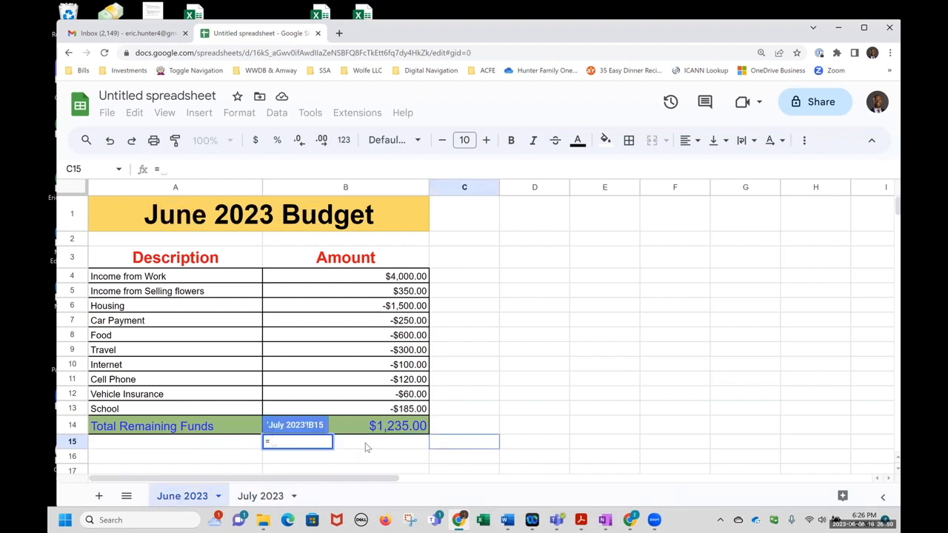
left_click(397, 427)
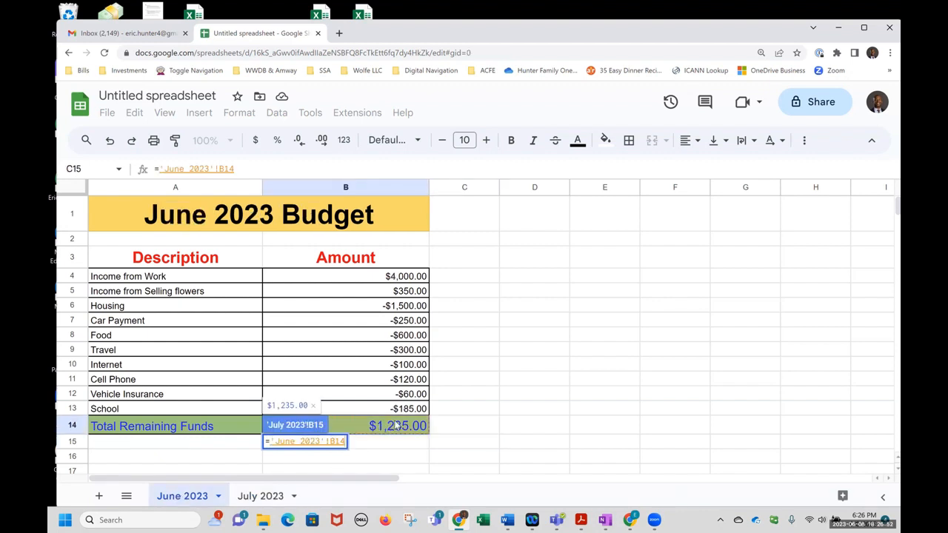
key("Return")
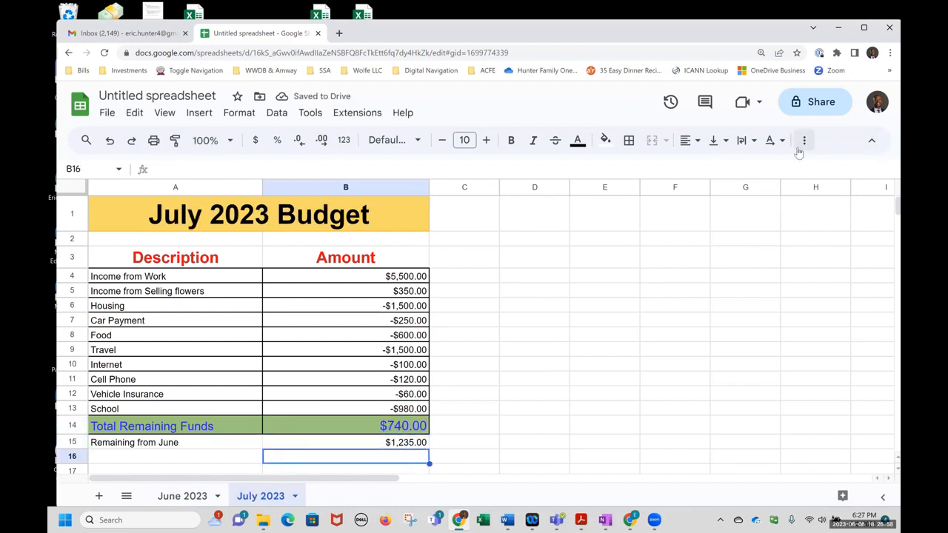
Add the July total and June's remaining funds in cell B16 with a SUM of B14:B15.
left_click(871, 140)
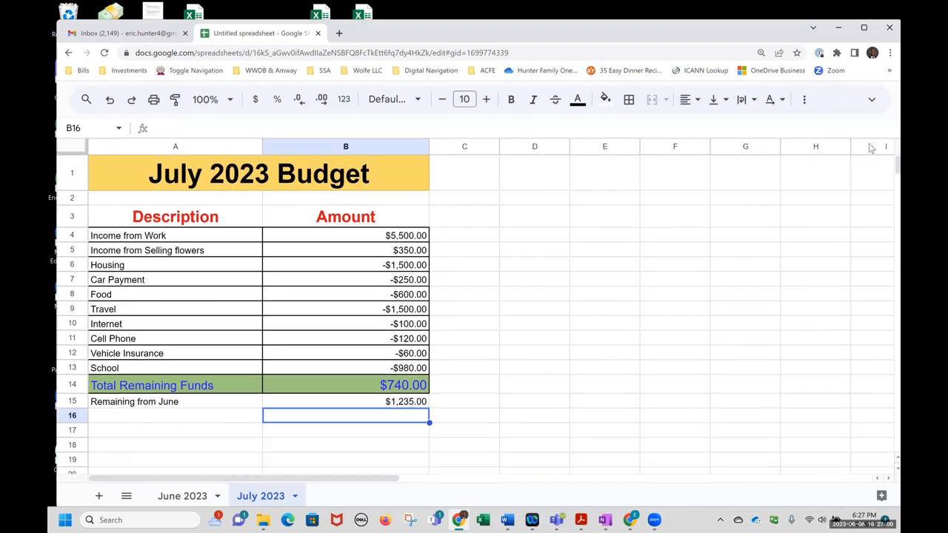
left_click(868, 142)
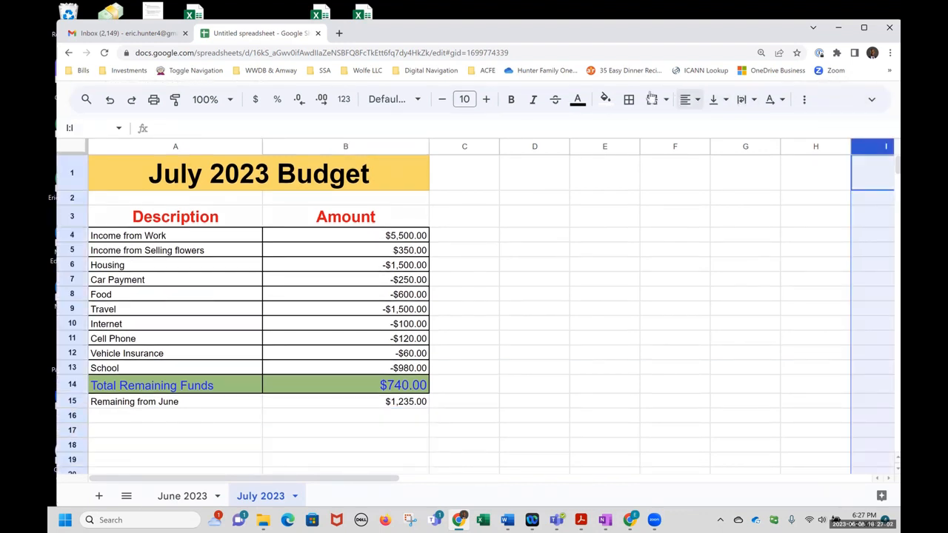
left_click(804, 99)
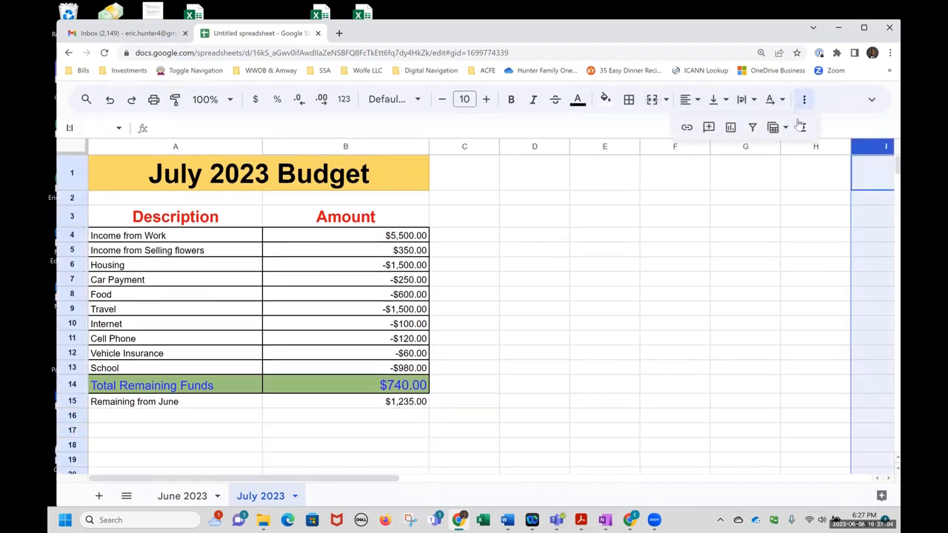
left_click(804, 128)
left_click(408, 419)
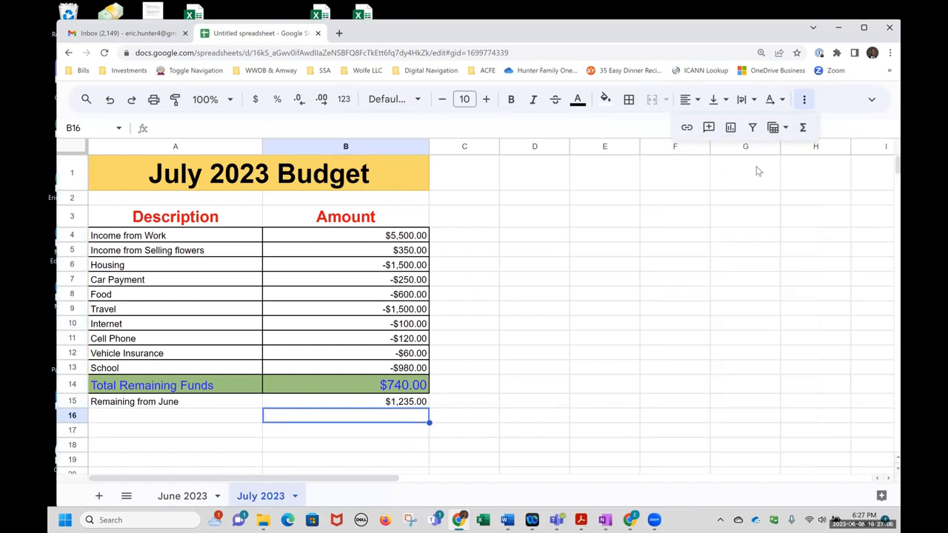
left_click(806, 129)
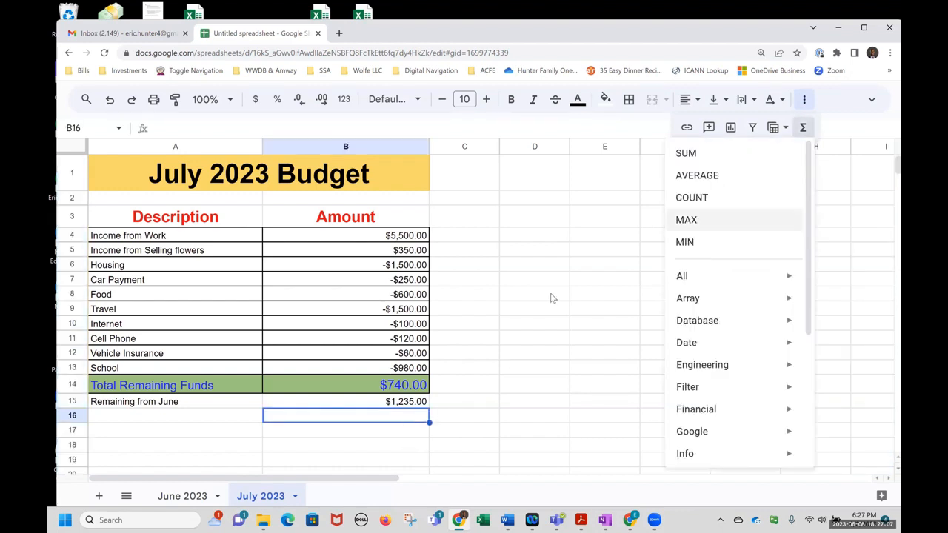
left_click(684, 154)
left_click_drag(400, 388, 397, 402)
key("Return")
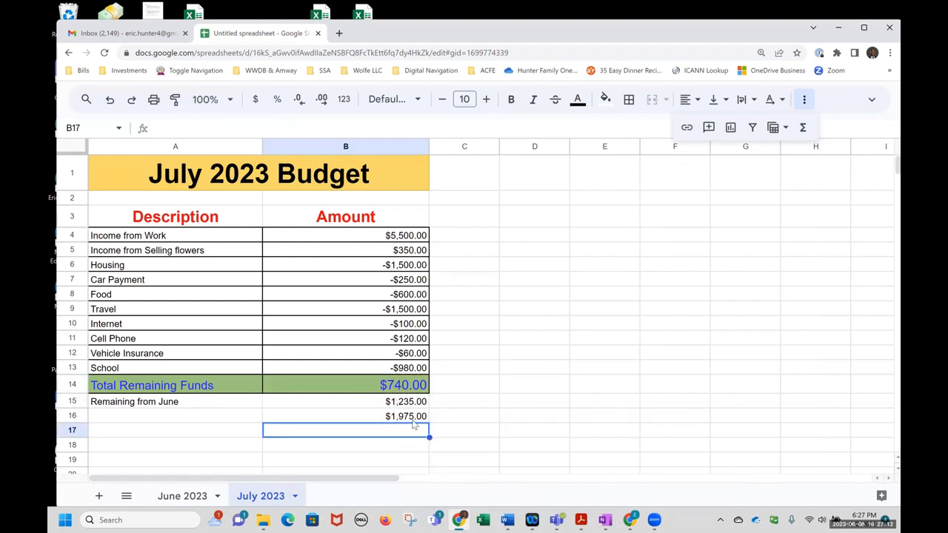
Examine the formulas in B16, B15 and B14 on the July 2023 sheet to see how the combined total is built.
left_click(413, 421)
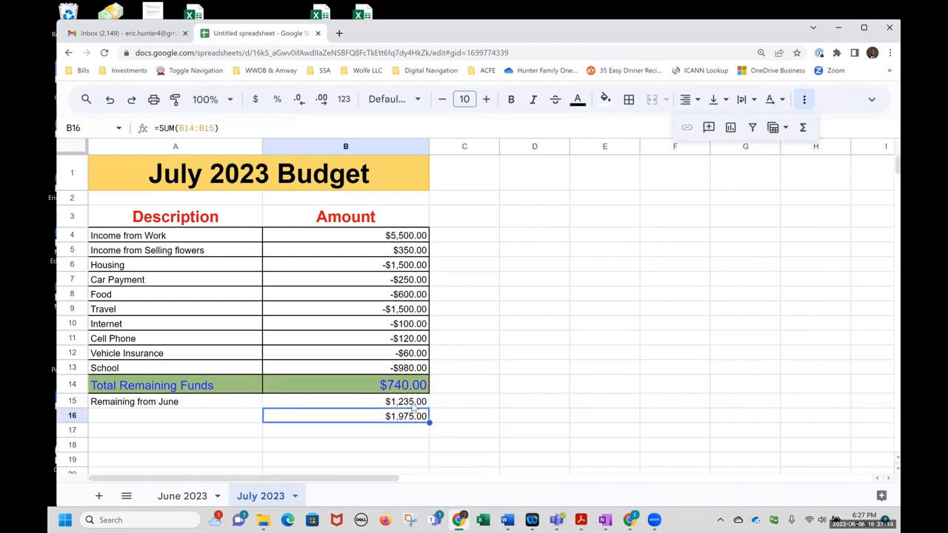
left_click(414, 403)
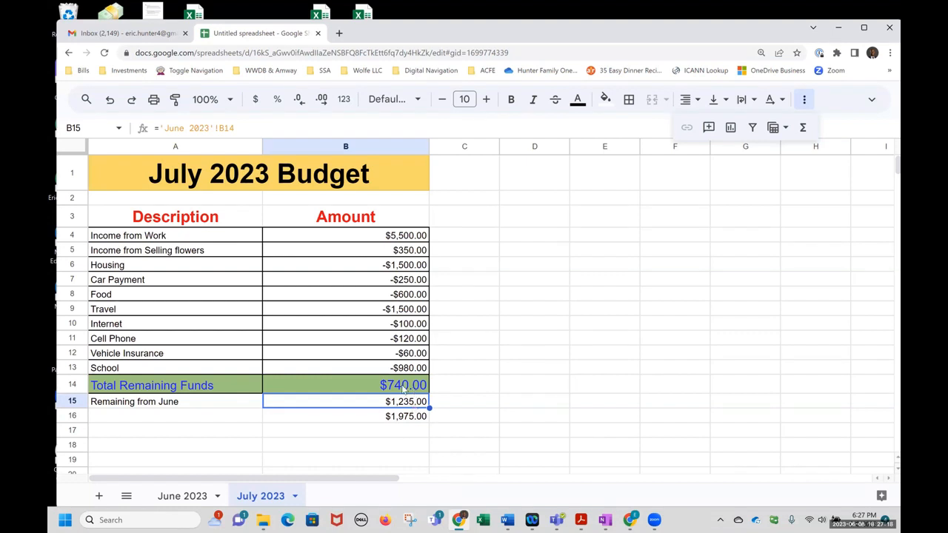
left_click(403, 386)
left_click(400, 418)
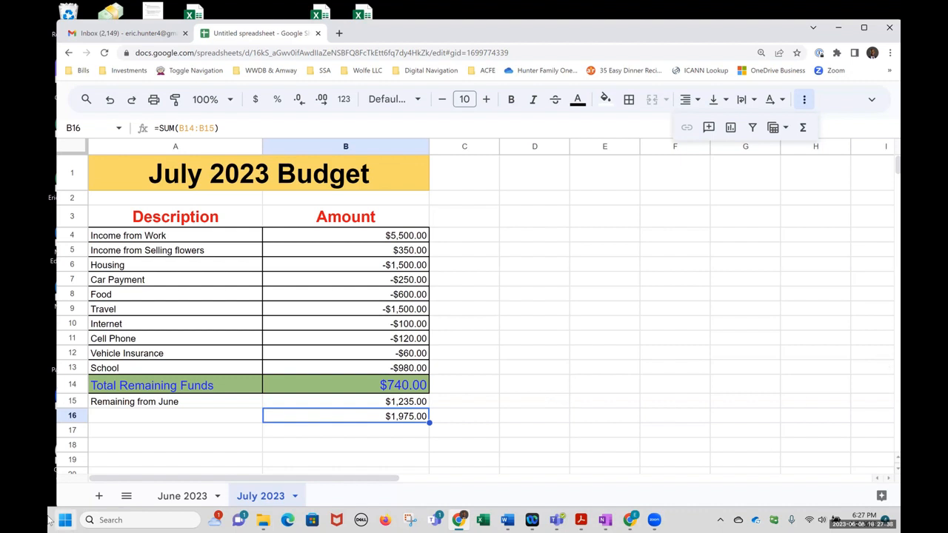
left_click(474, 295)
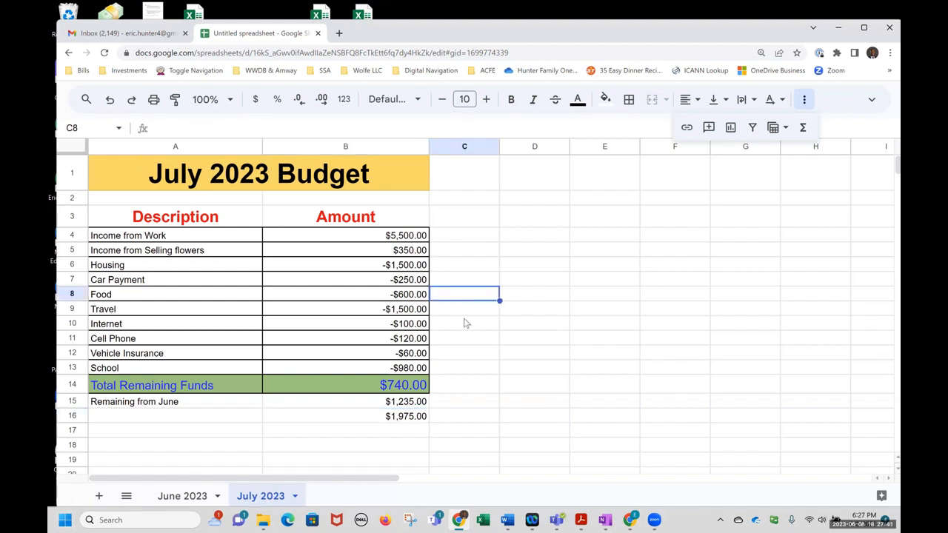
Switch to the June 2023 sheet and maximize the browser window.
left_click(189, 503)
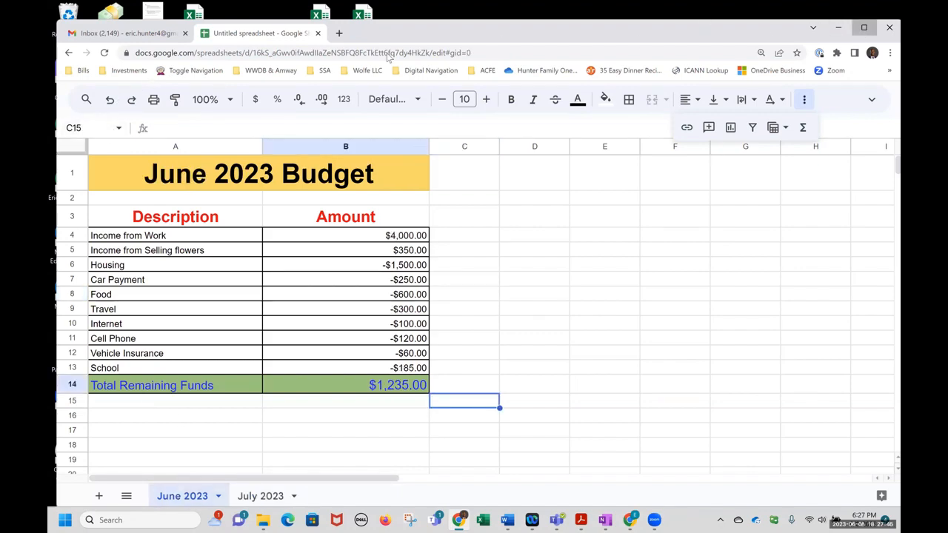
left_click(864, 27)
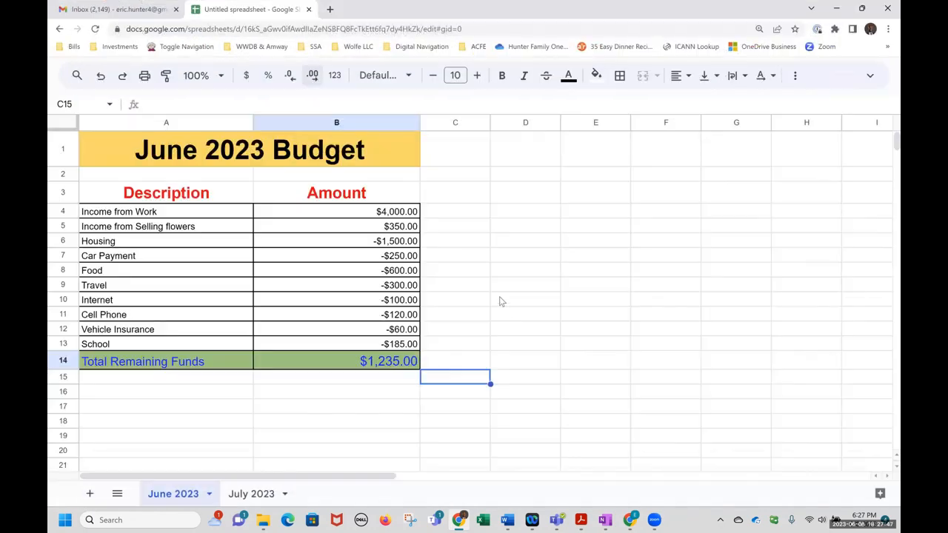
Show and hide the spreadsheet's title and menu area twice, leaving it hidden.
left_click(871, 76)
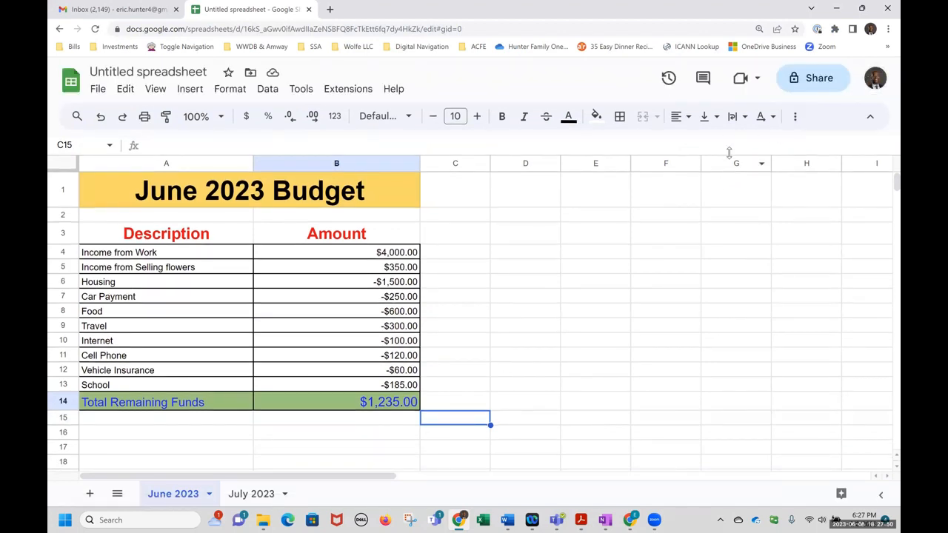
left_click(870, 117)
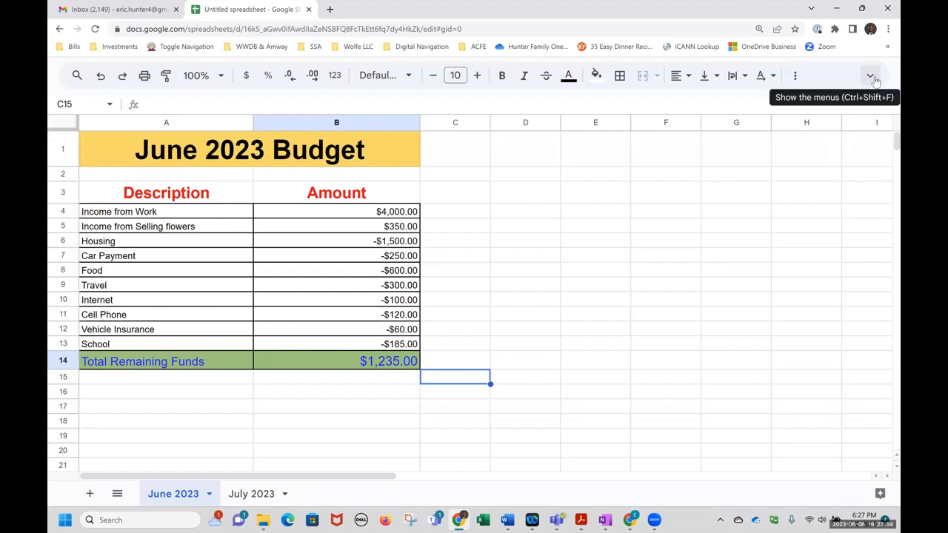
left_click(871, 77)
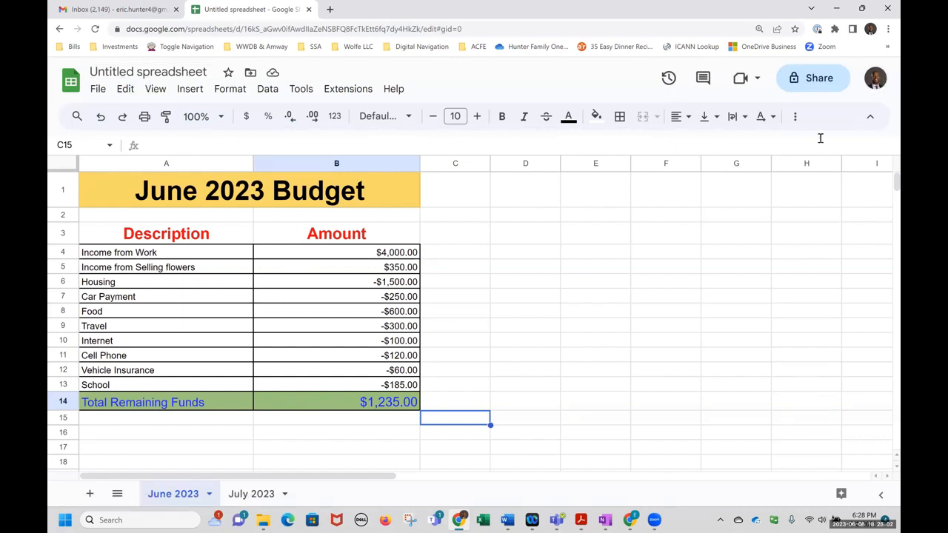
left_click(870, 116)
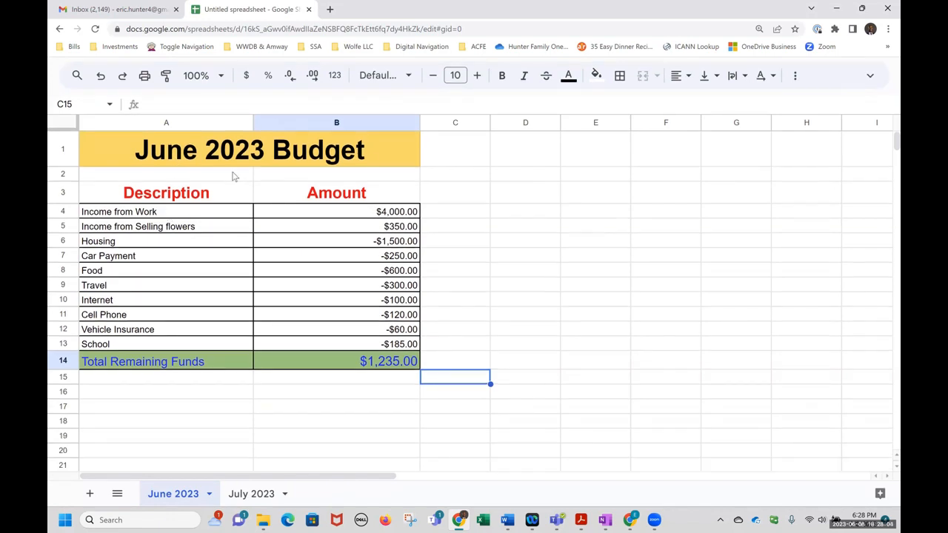
Show the title area and rename the spreadsheet as June and July Spending Budget.
left_click(872, 76)
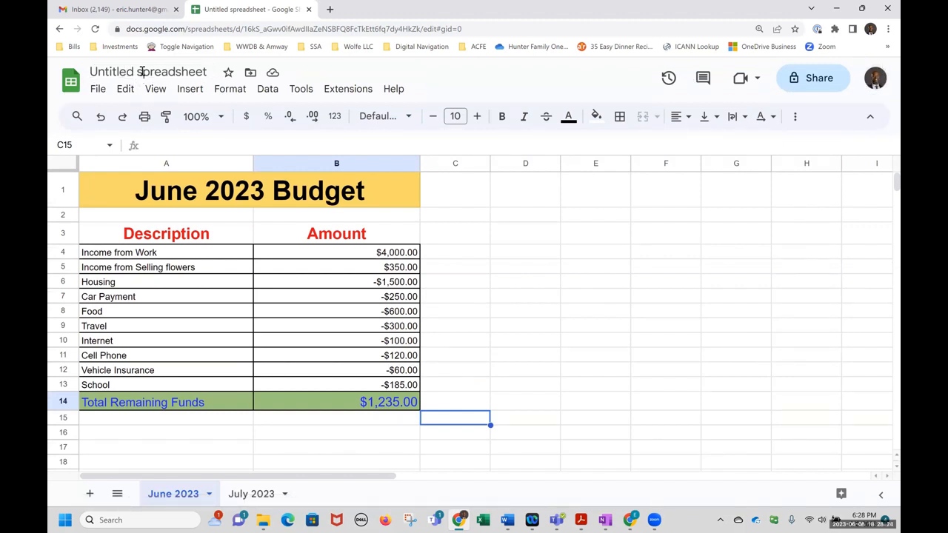
left_click(208, 71)
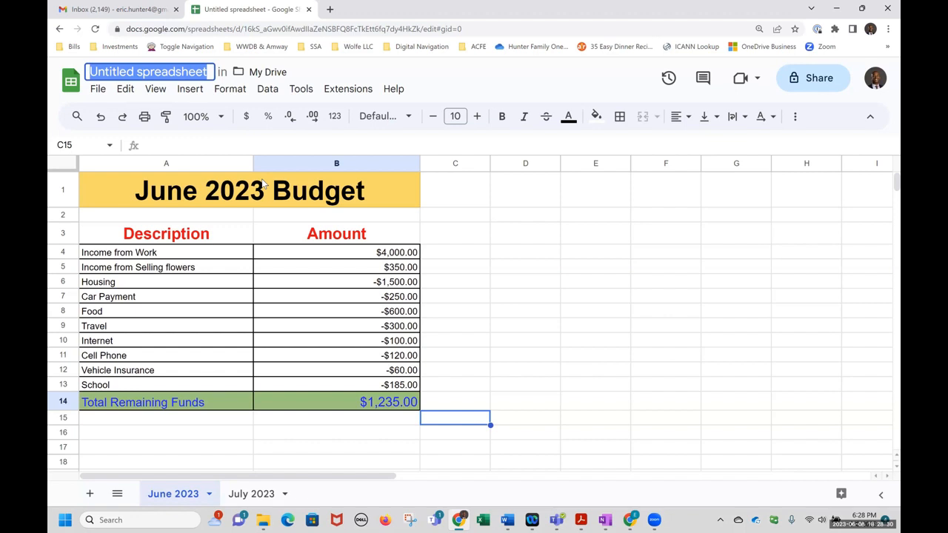
type("June and J")
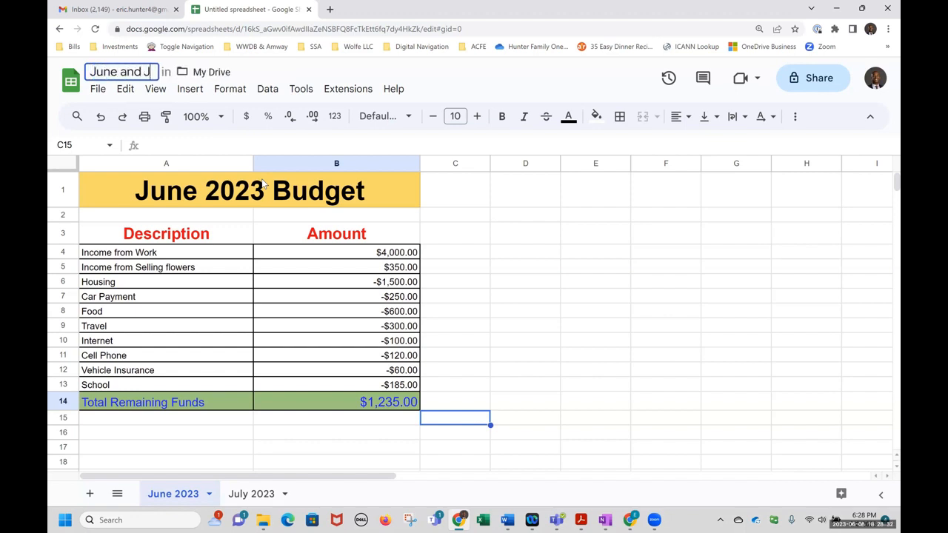
type("uly Spending B")
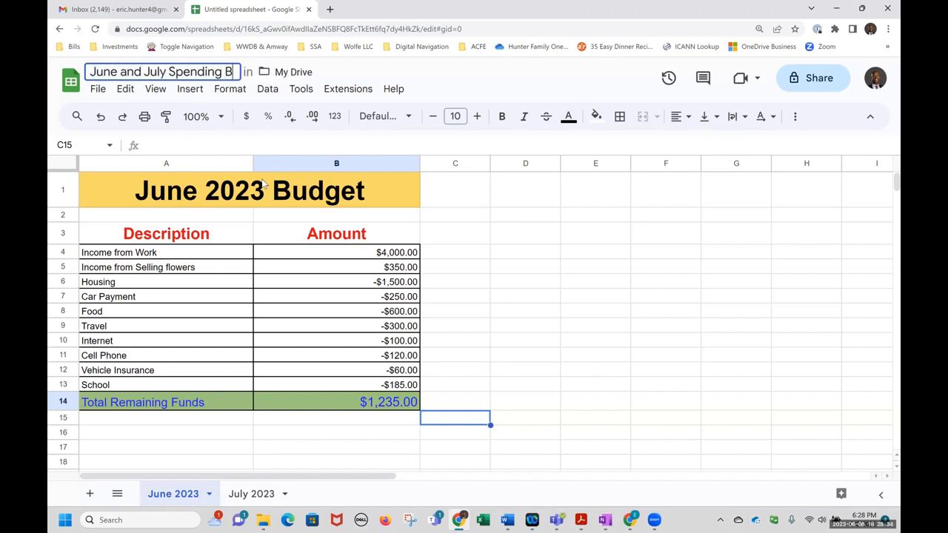
type("udget")
key("Return")
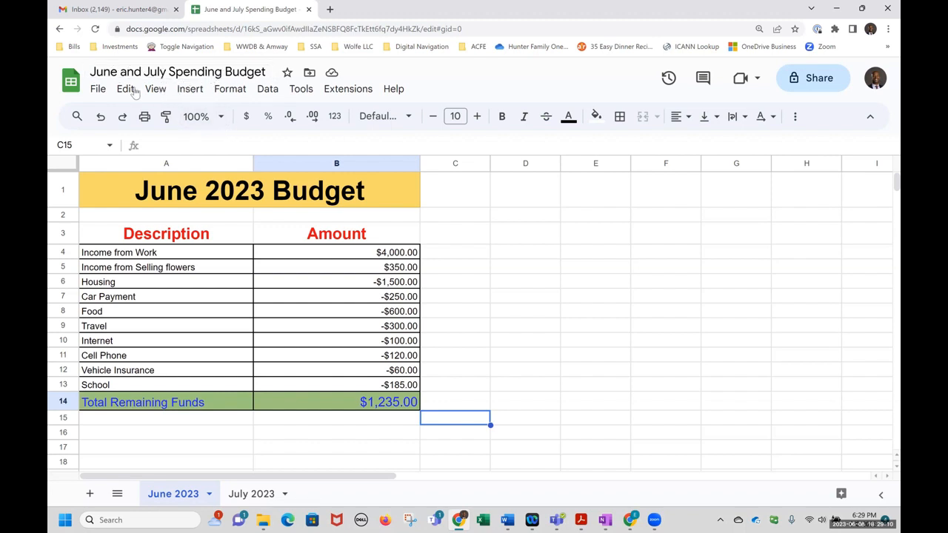
Go to the Sheets home list of files and reopen June and July Spending Budget from it.
left_click(69, 84)
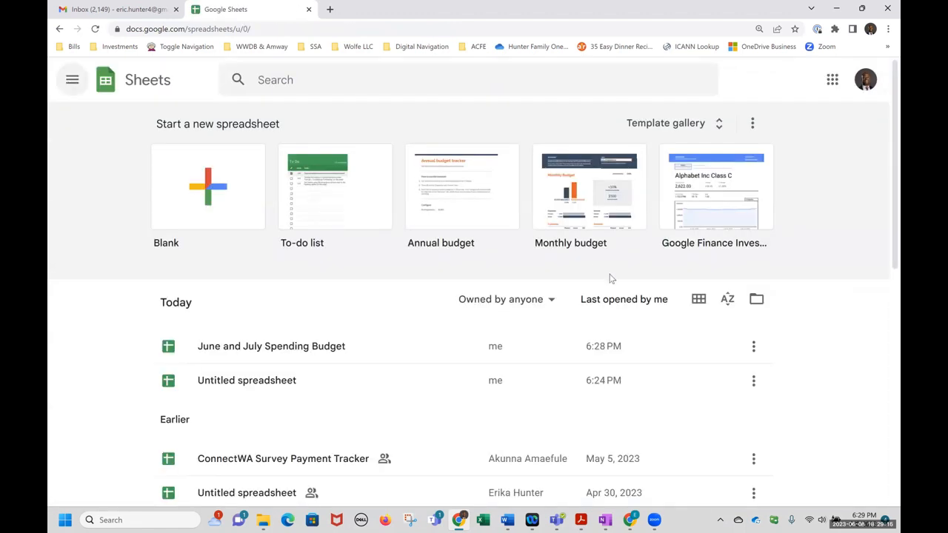
left_click(226, 353)
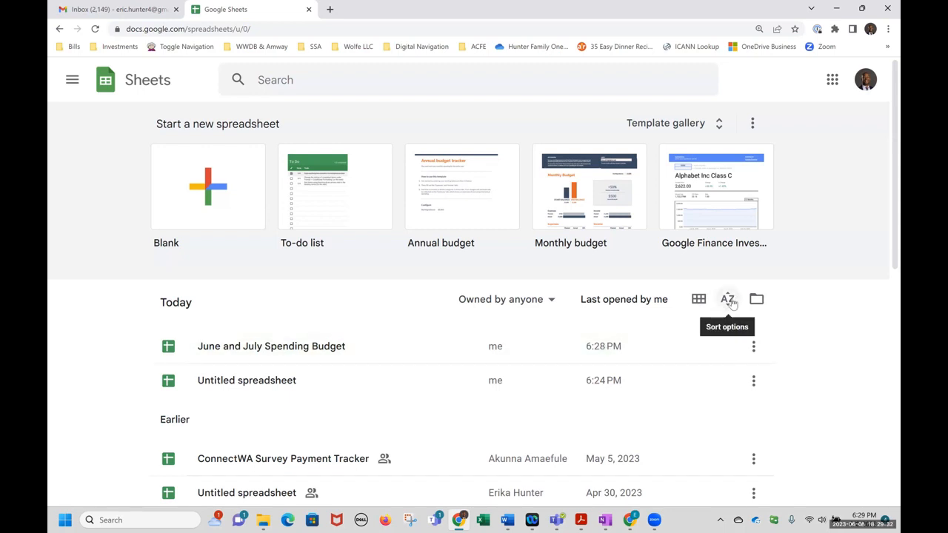
left_click(250, 353)
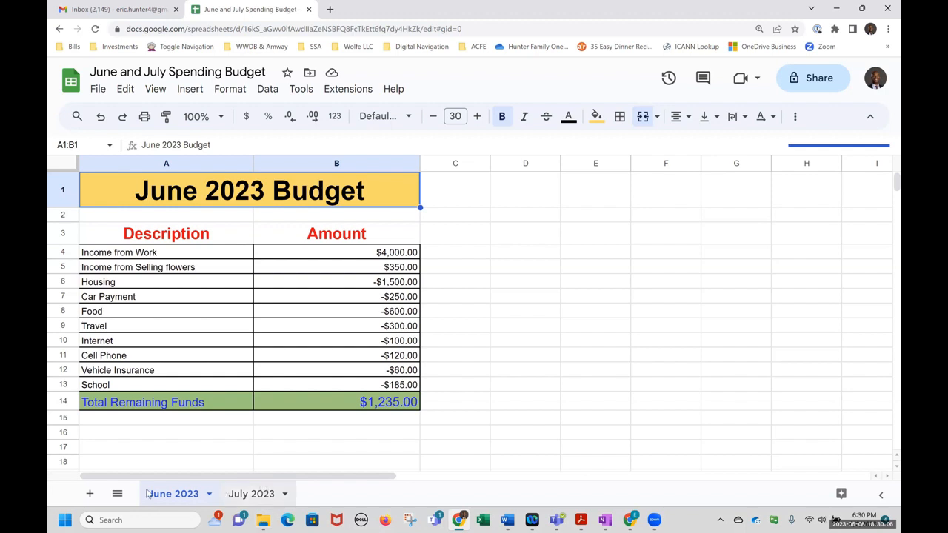
Add a new sheet after June 2023 and name it Potluck.
left_click(92, 495)
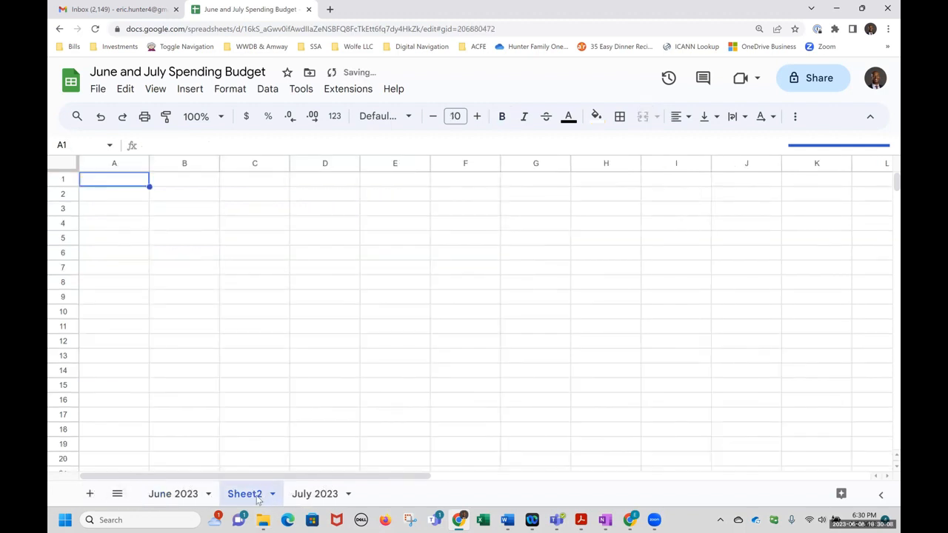
left_click(272, 494)
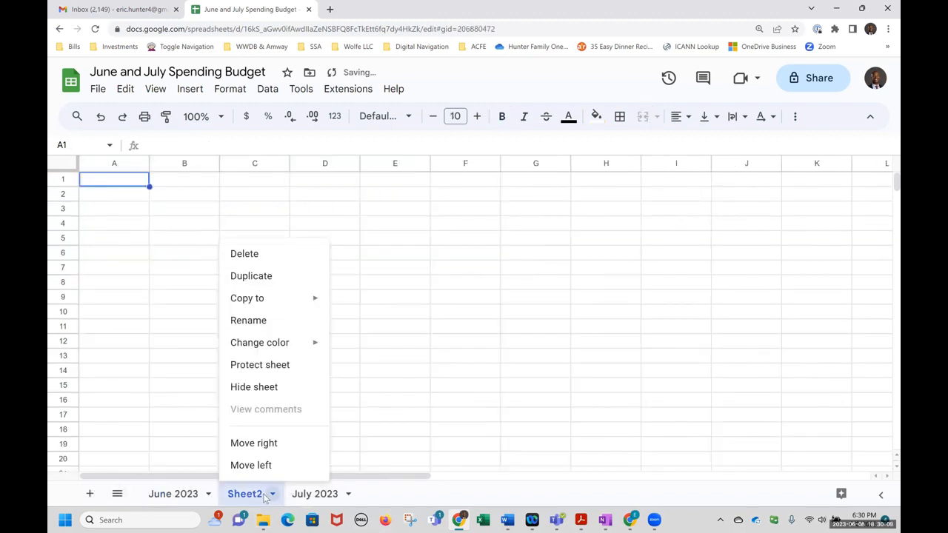
left_click(262, 326)
type("Potluck")
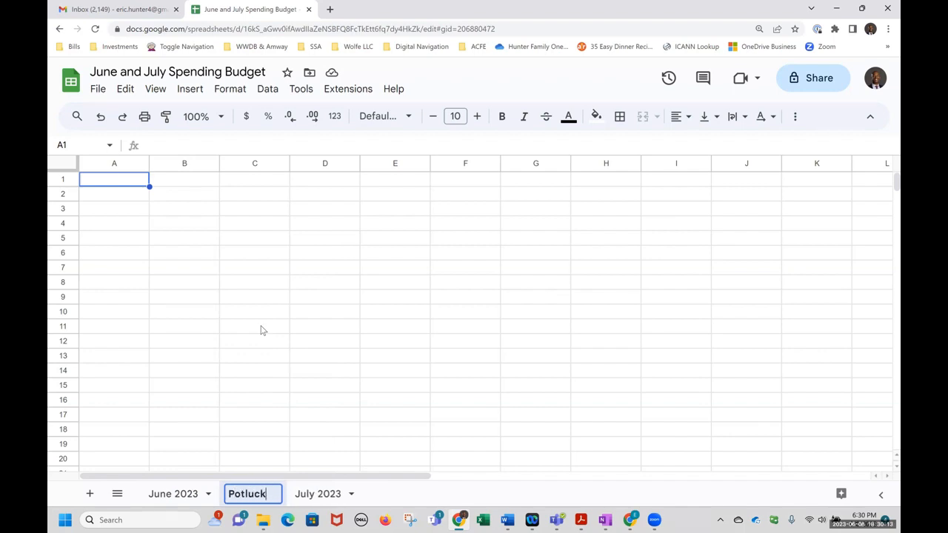
key("Return")
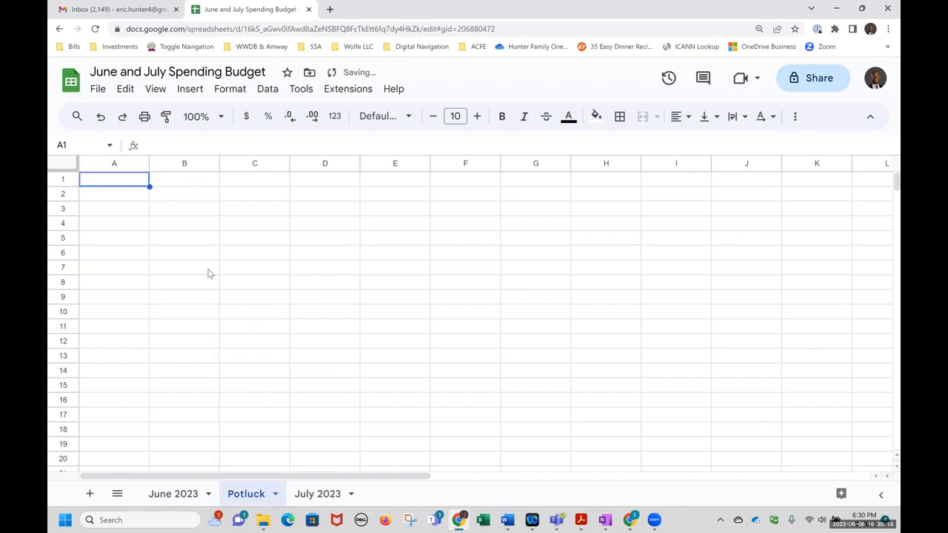
Enter the headings Item Needed in A1 and Who's bringing it in B1 on the Potluck sheet.
type("Item Needed")
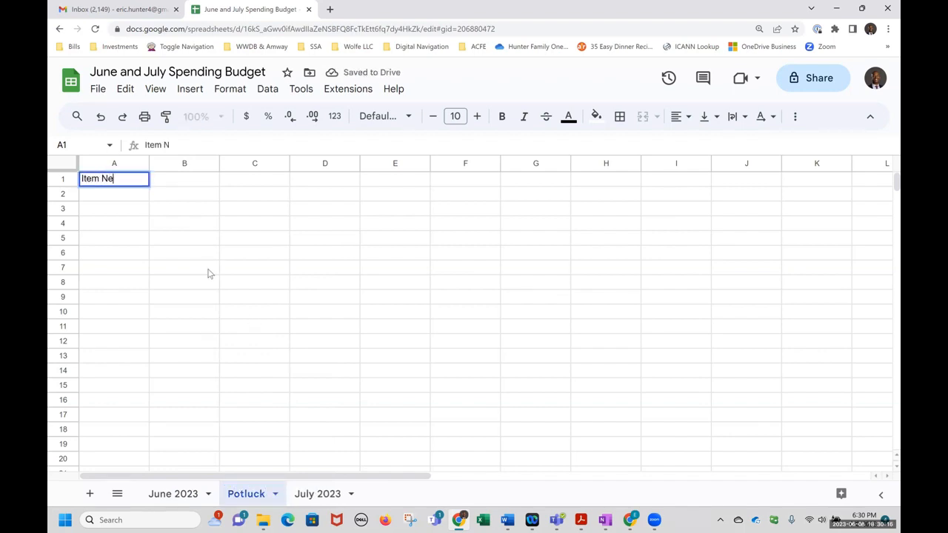
key("Tab")
type("Who's ")
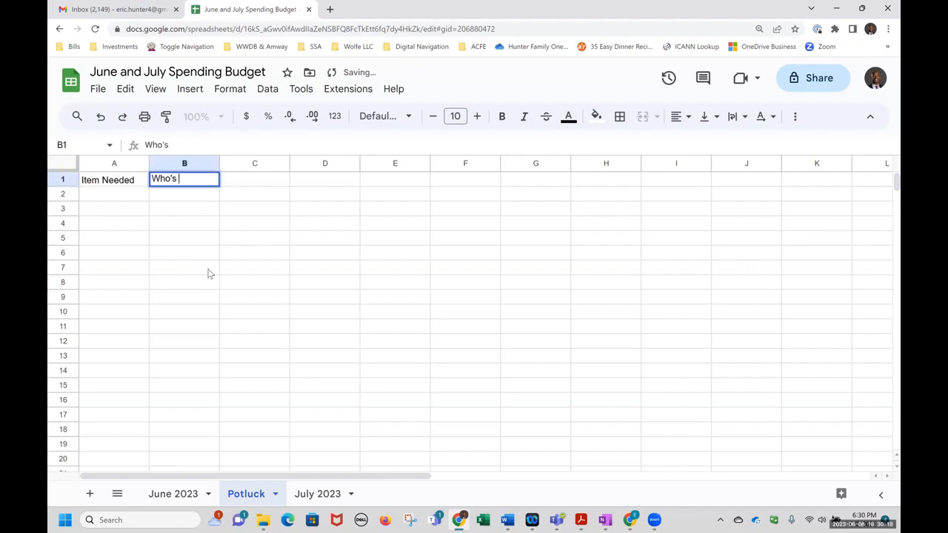
type("bringing it")
key("Return")
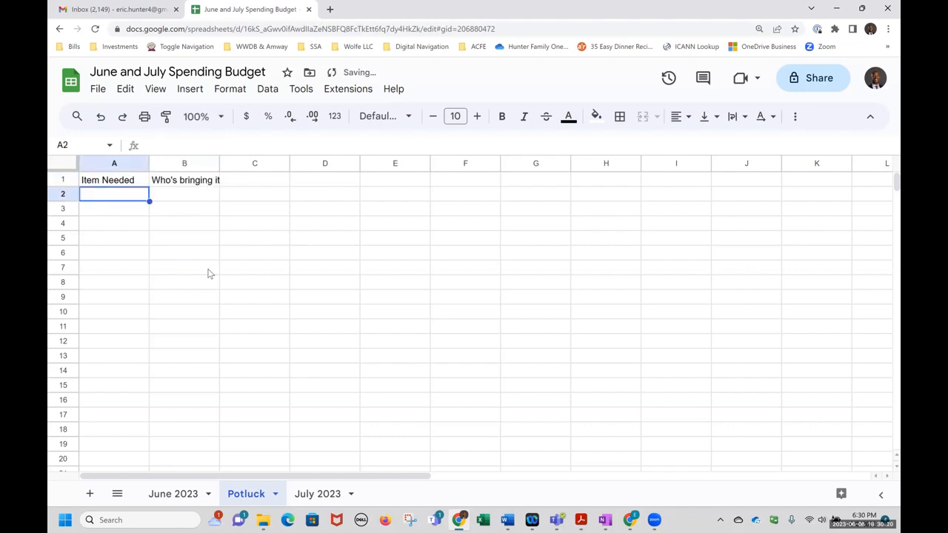
List Mac n Cheese in A2 and Ice in A3 under the Item Needed heading.
type("M")
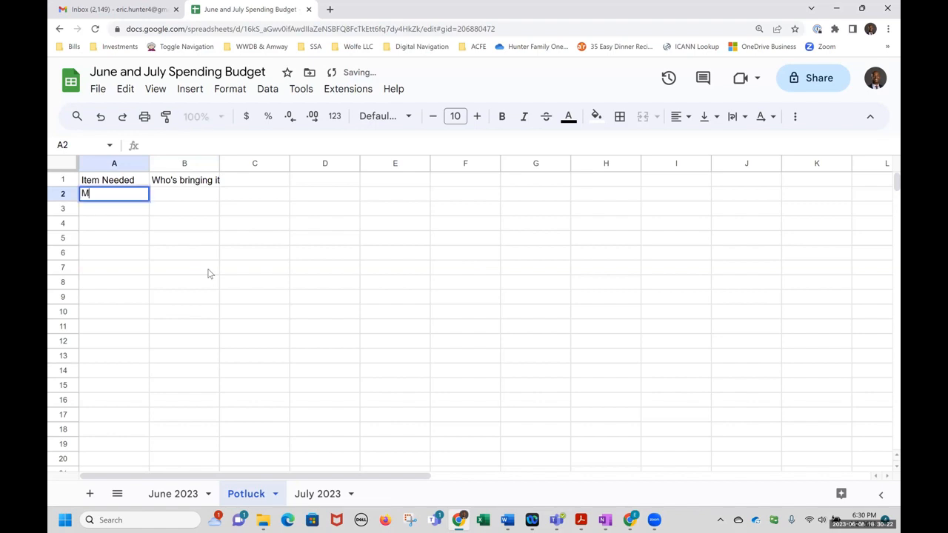
type("ac n Cheese")
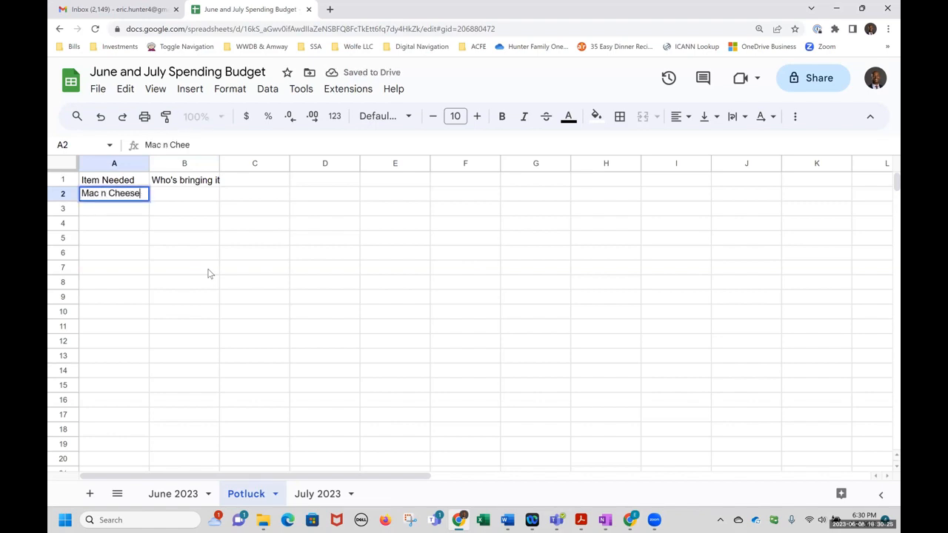
key("Return")
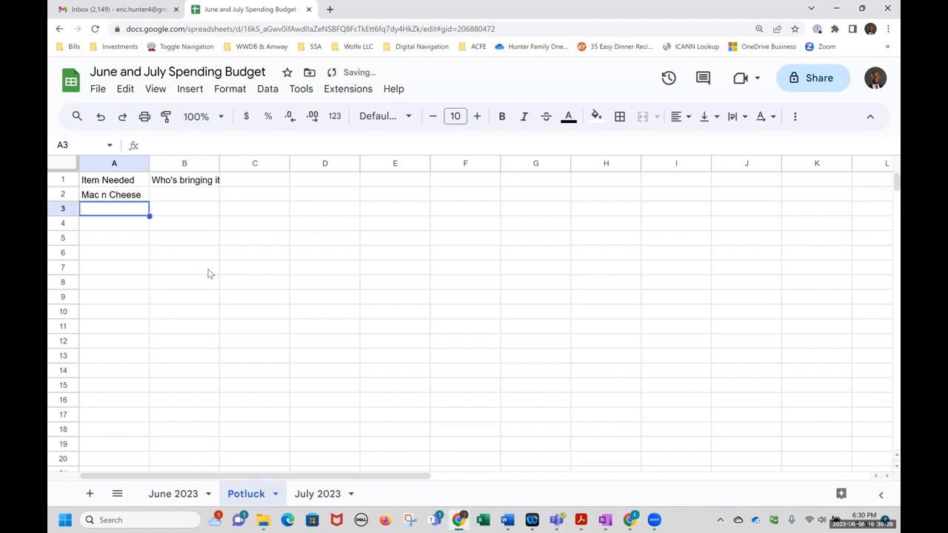
type("Ice")
key("Return")
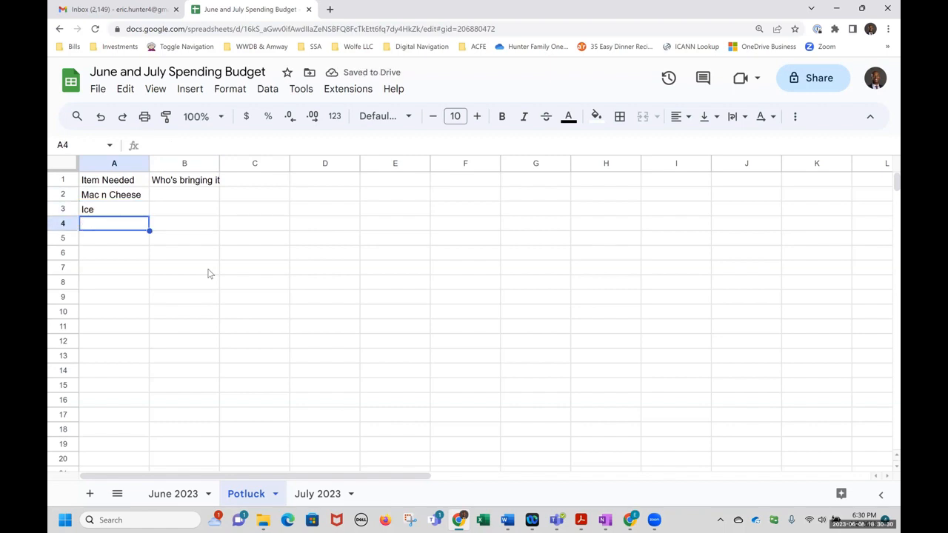
List Steaks in A4, collard greens in A5 and soda pop in A6 under the Item Needed heading.
type("Steaks")
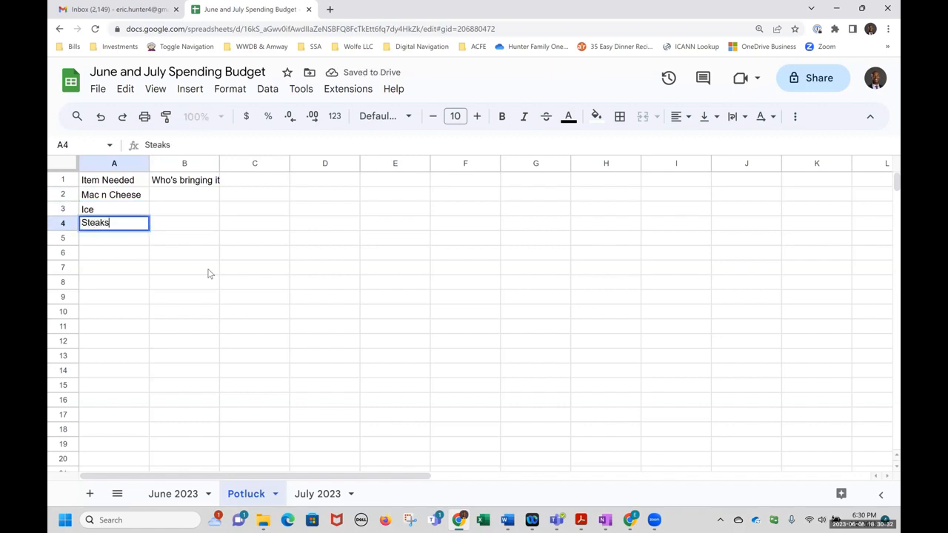
key("Return")
type("col")
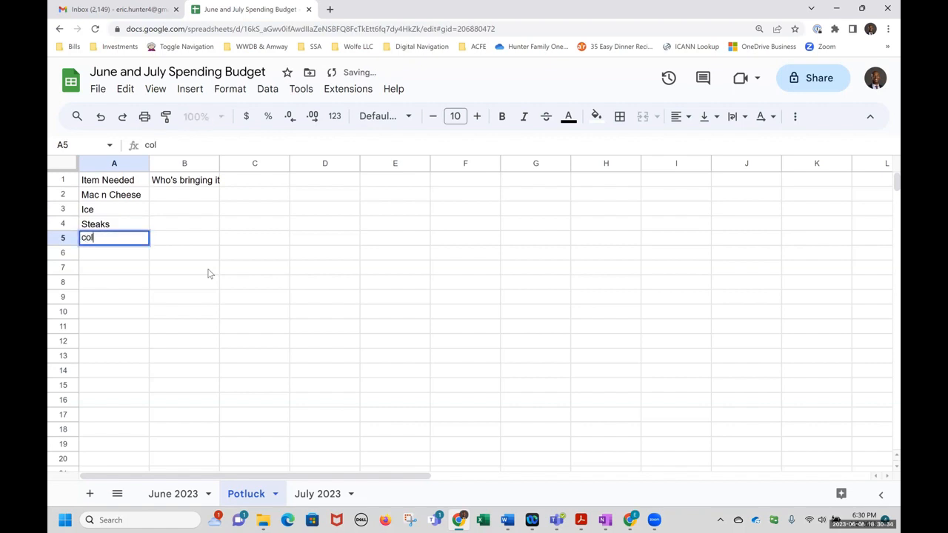
type("lard greens")
key("Return")
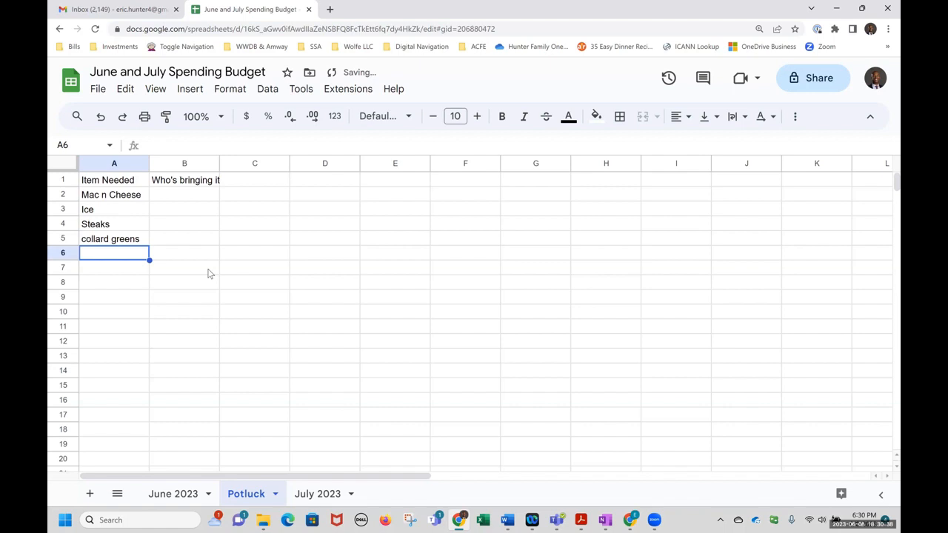
type("soda pop")
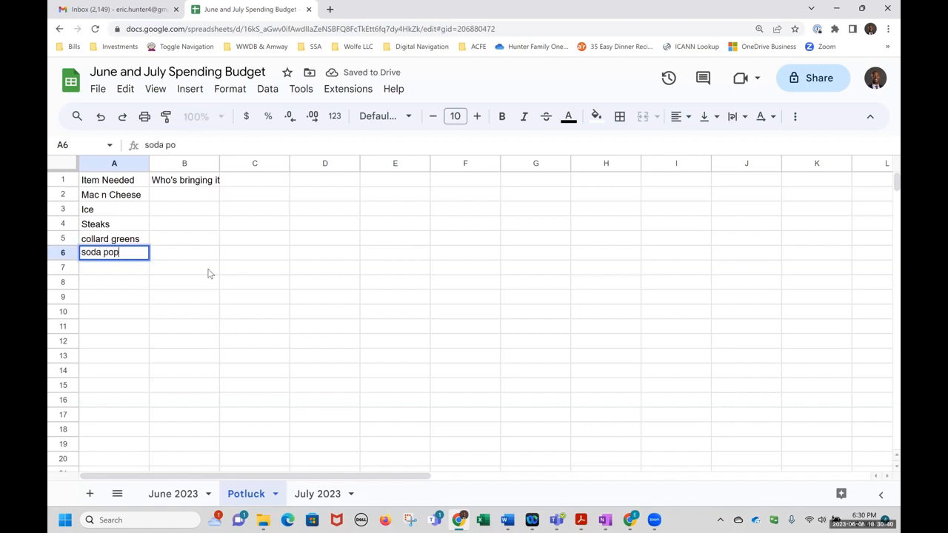
key("Return")
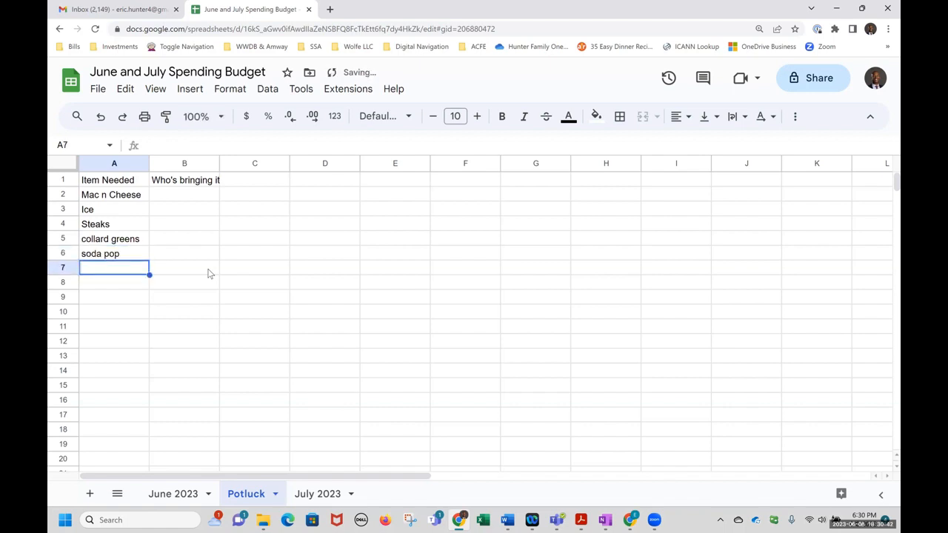
Continue the item list with rolls in A7, lasagna in A8 and spaghtetti in A9.
type("rolls")
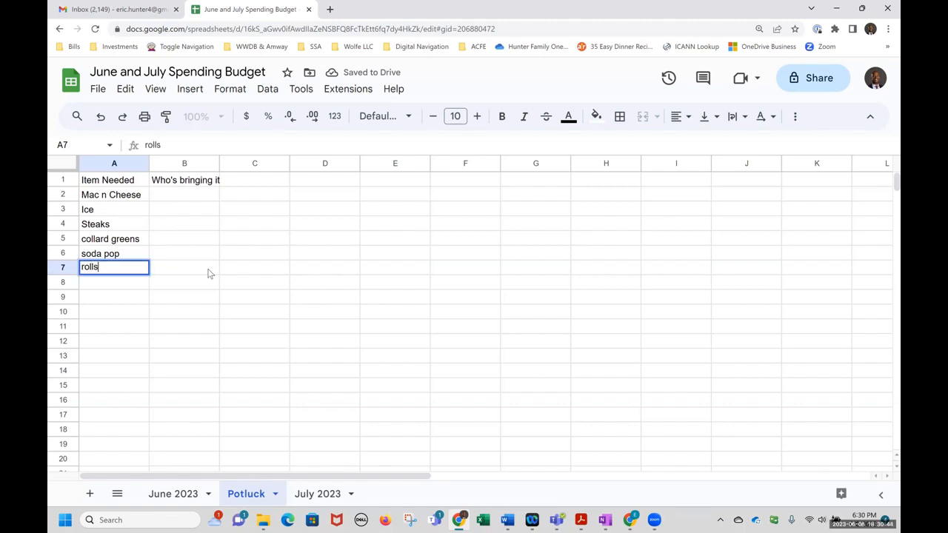
key("Return")
type("lasagna")
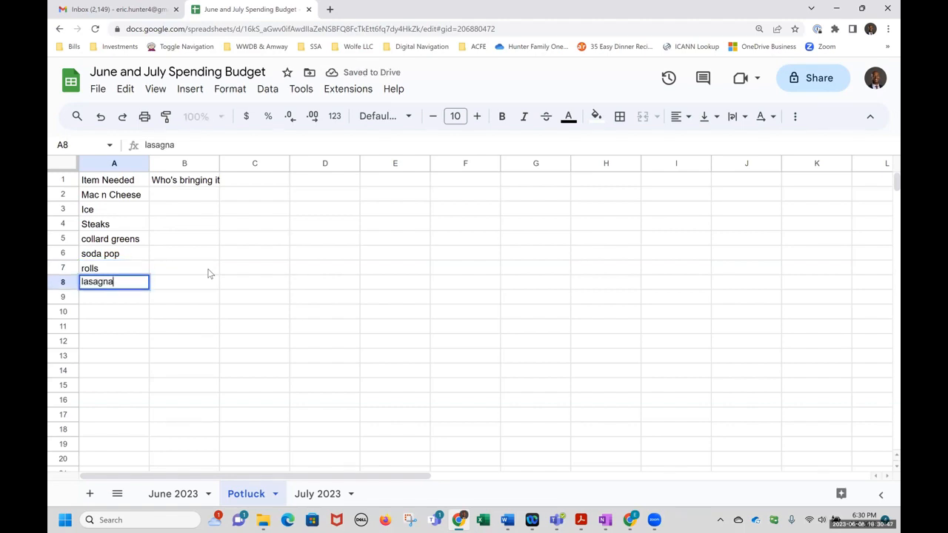
key("Return")
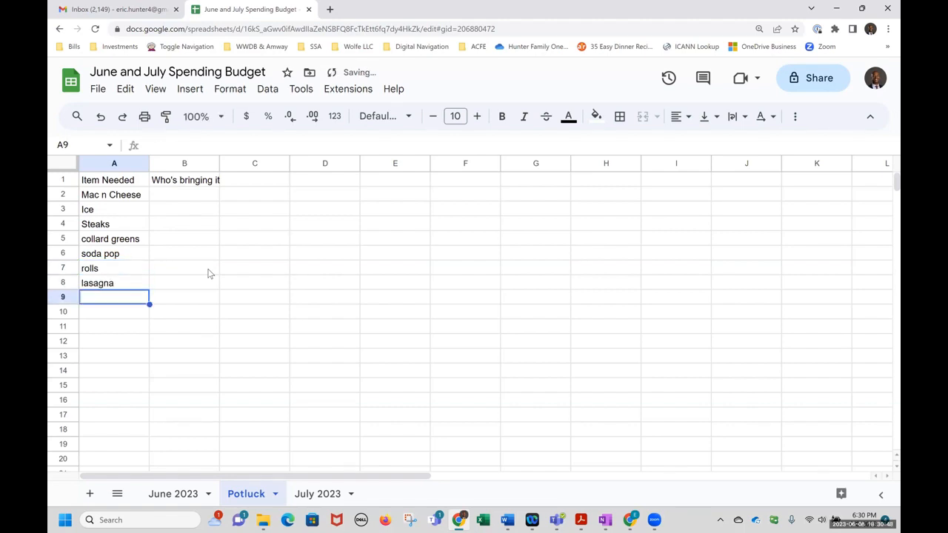
type("spaghtetti")
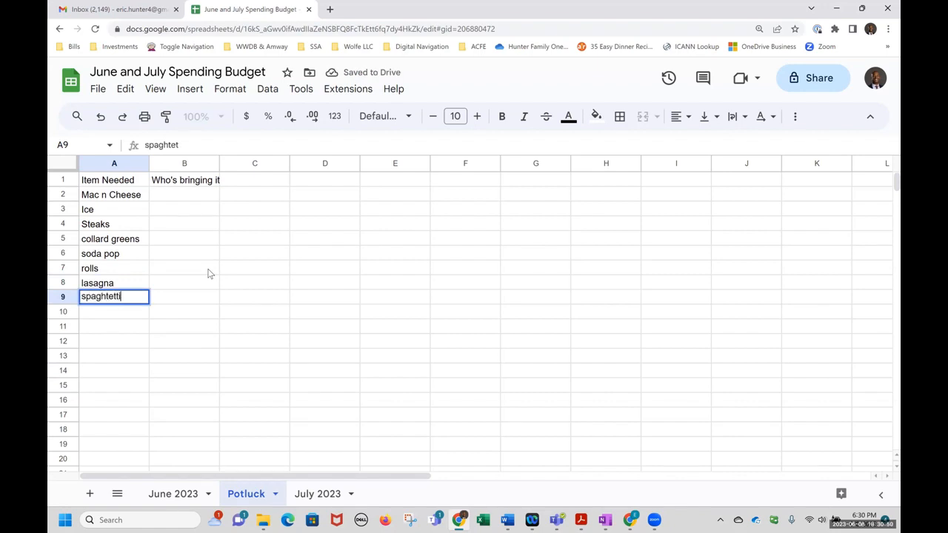
key("Return")
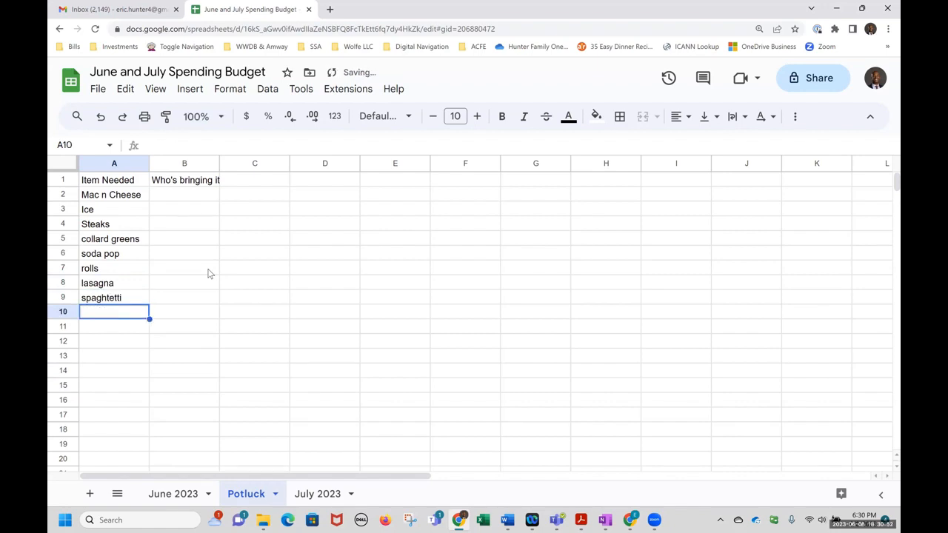
Add hot dogs in A10, hamburgers in A11 and chips in A12 to the item list.
type("hot d")
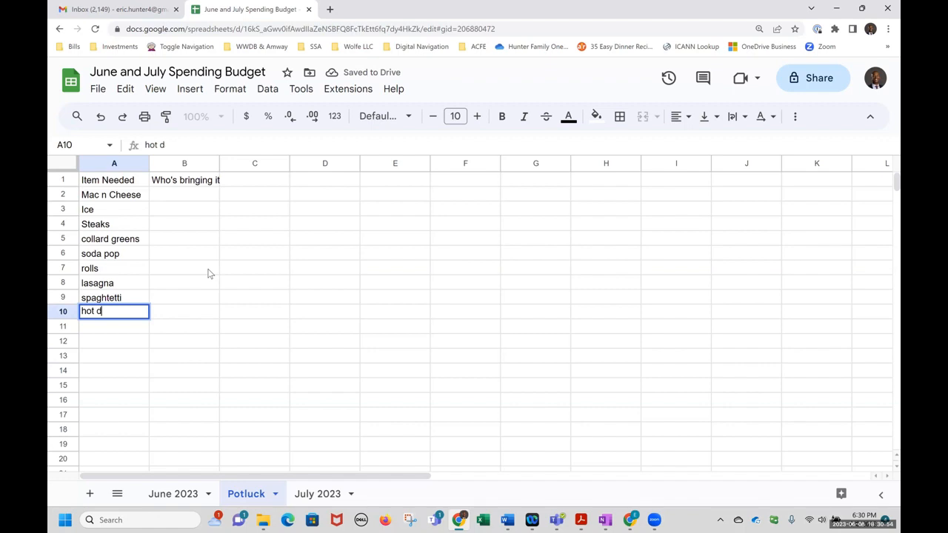
type("ogs")
key("Return")
type("hamburgers")
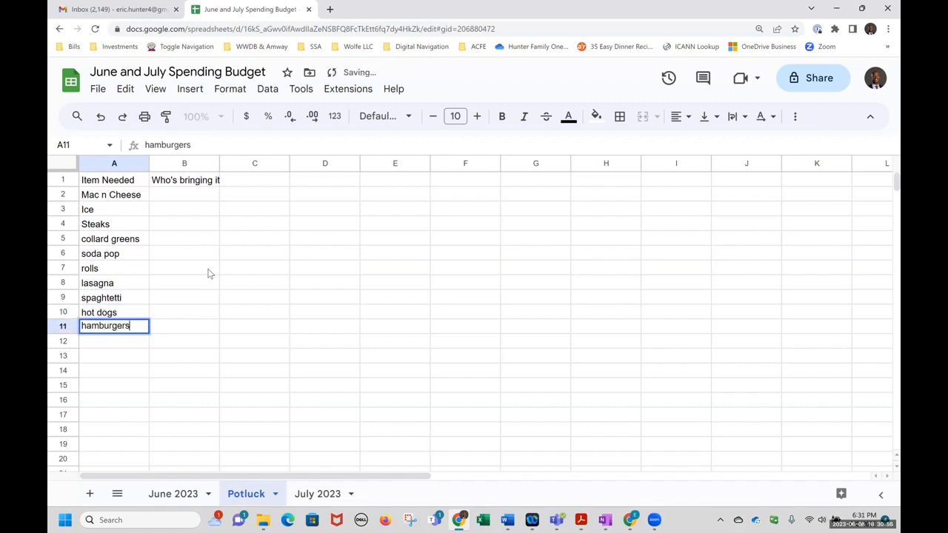
key("Return")
type("chips")
key("Return")
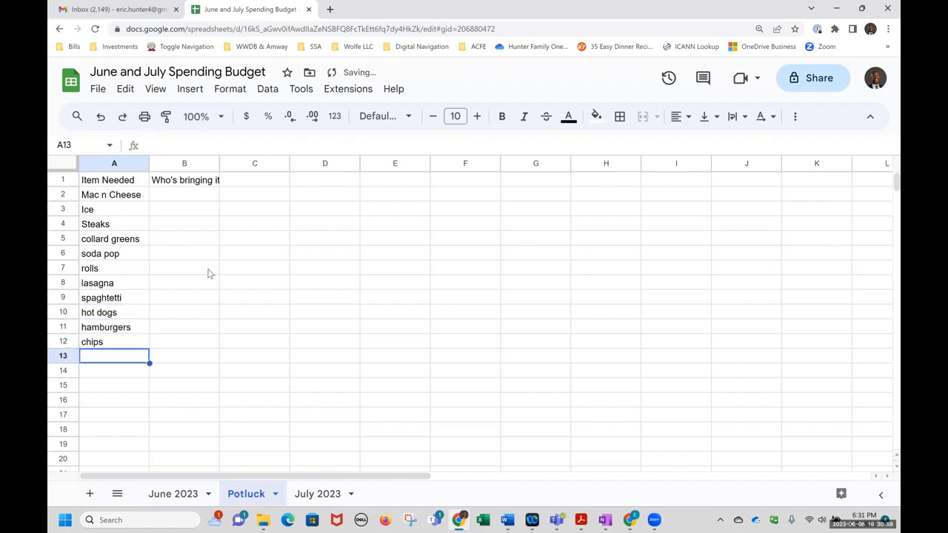
Add plates in A13, cups in A14 and napkins in A15 to the item list.
type("plates")
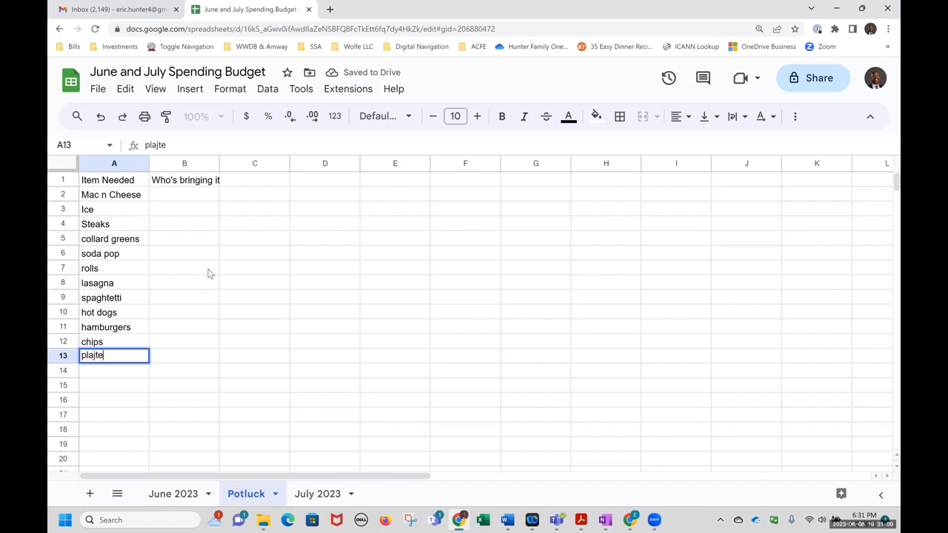
key("BackSpace")
key("BackSpace")
type("es")
key("Return")
type("cups")
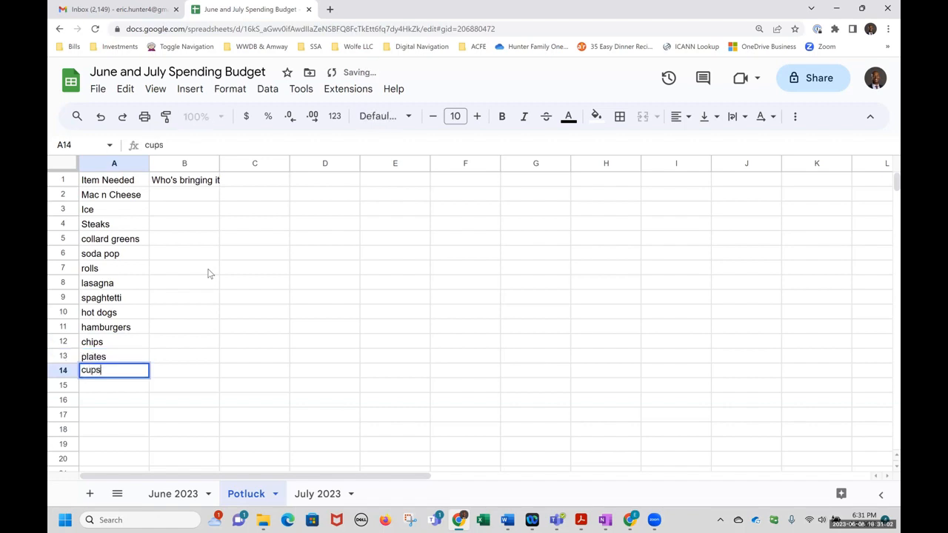
key("Return")
type("napkins")
key("Return")
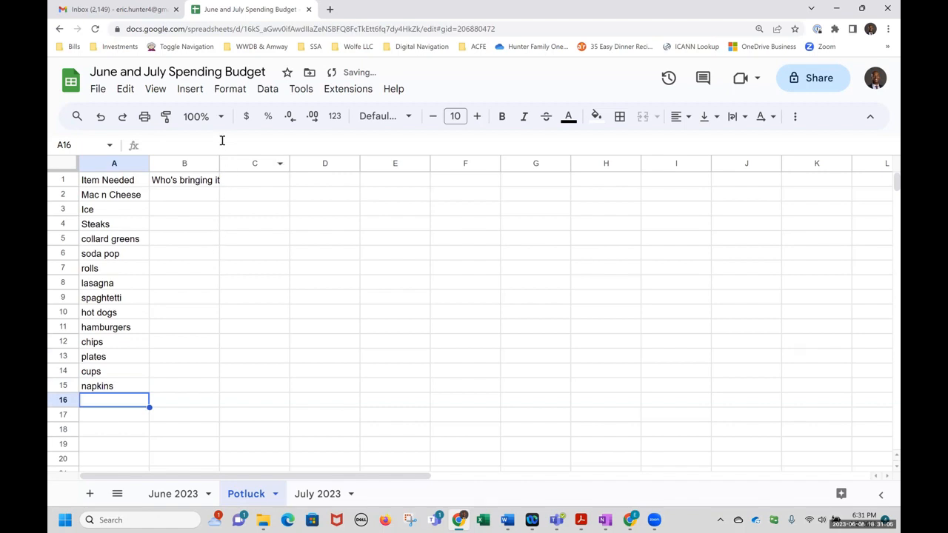
Widen columns B and A on the Potluck sheet so the headings and items have more room.
left_click_drag(220, 163, 274, 163)
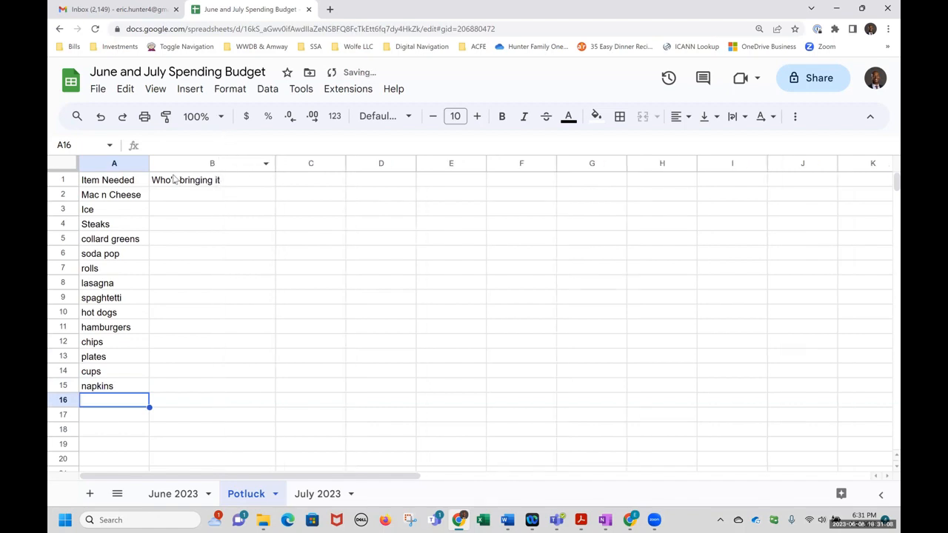
left_click_drag(152, 163, 182, 163)
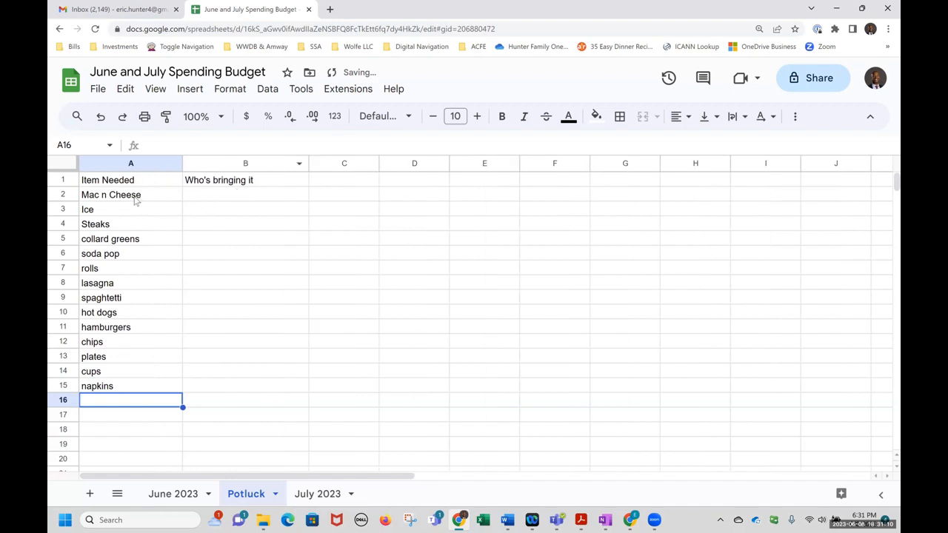
left_click_drag(157, 199, 142, 390)
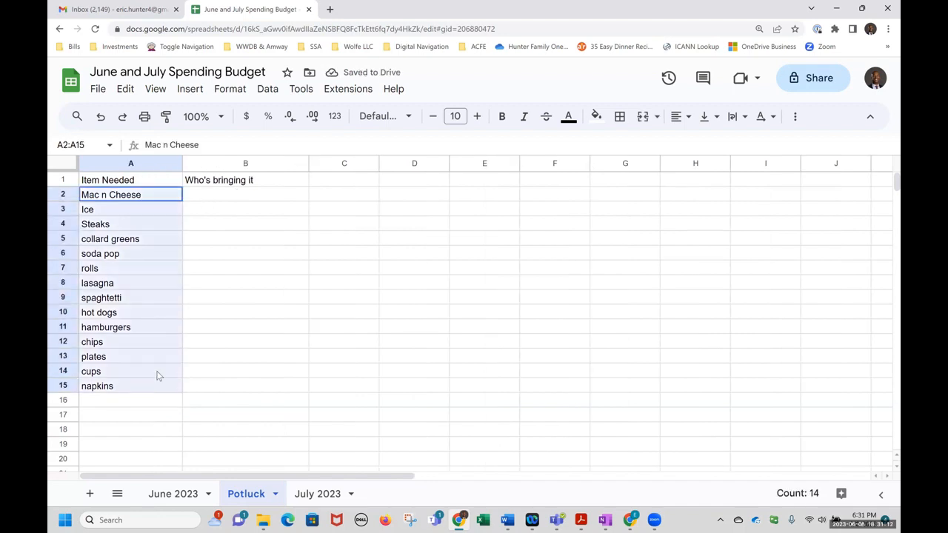
left_click(226, 253)
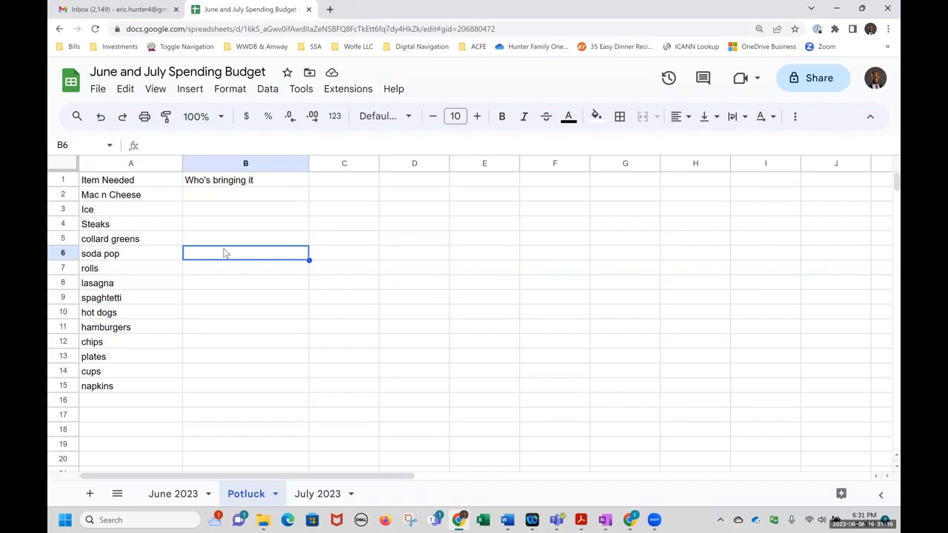
Make the headings in A1:B1 bold and give them a red fill.
left_click(163, 180)
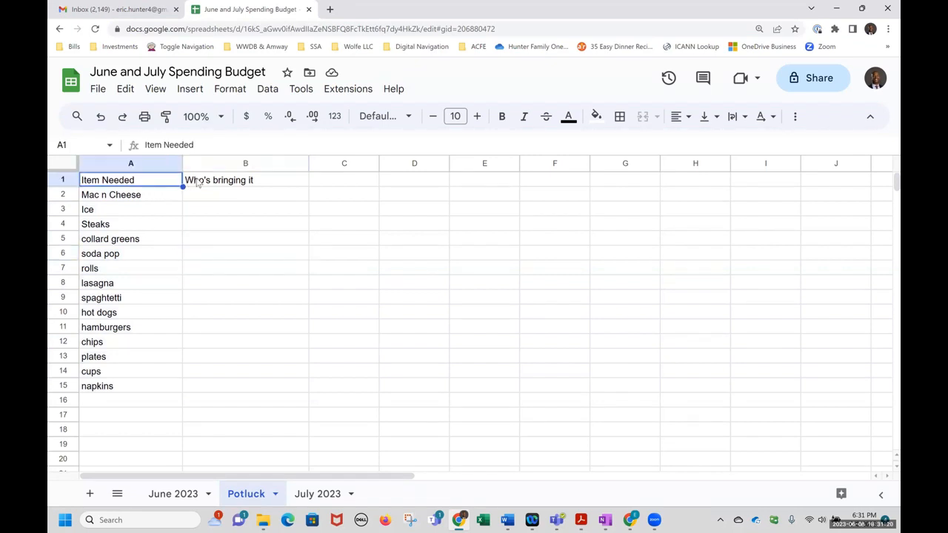
left_click_drag(197, 180, 160, 180)
left_click(501, 118)
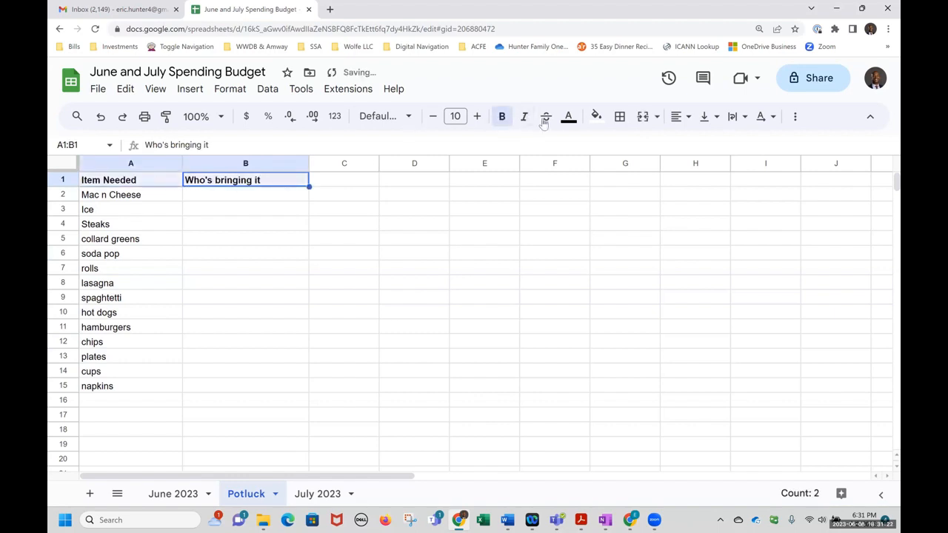
left_click(597, 116)
left_click(618, 188)
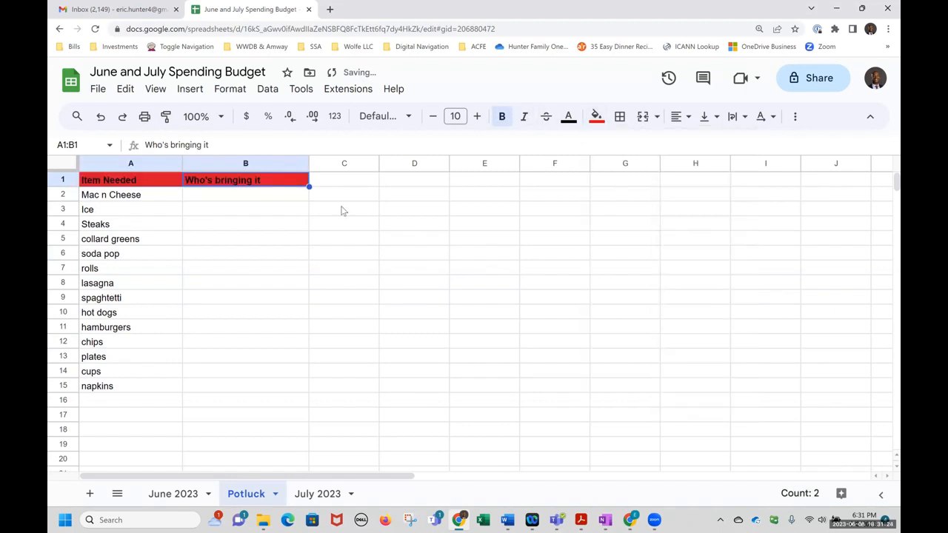
Widen column A a little more and apply all borders to the sign-up table A1:B15.
left_click(273, 224)
left_click_drag(182, 163, 259, 382)
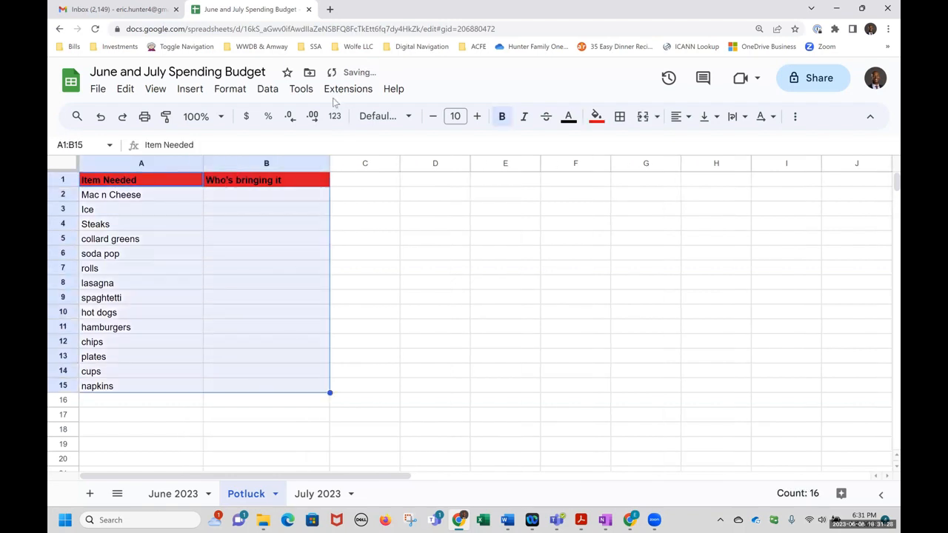
left_click(620, 116)
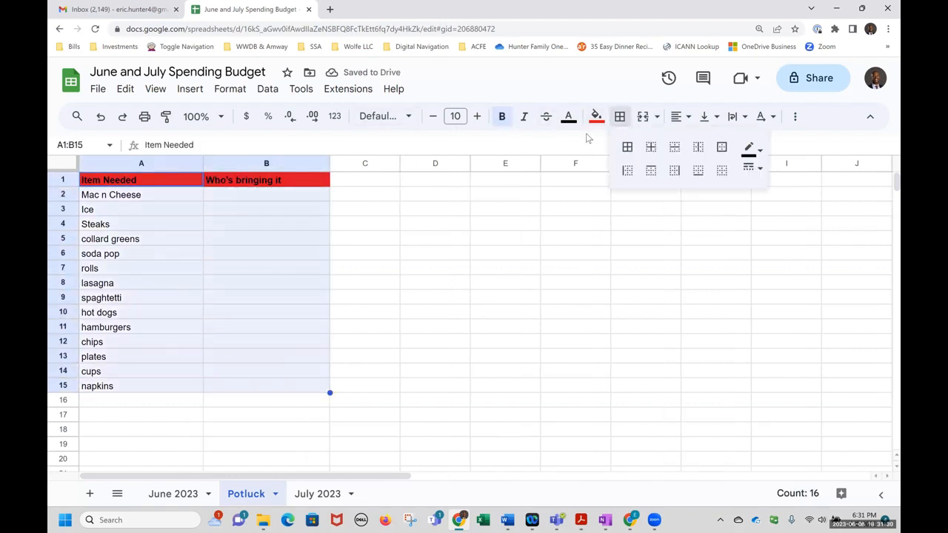
left_click(629, 149)
left_click(391, 258)
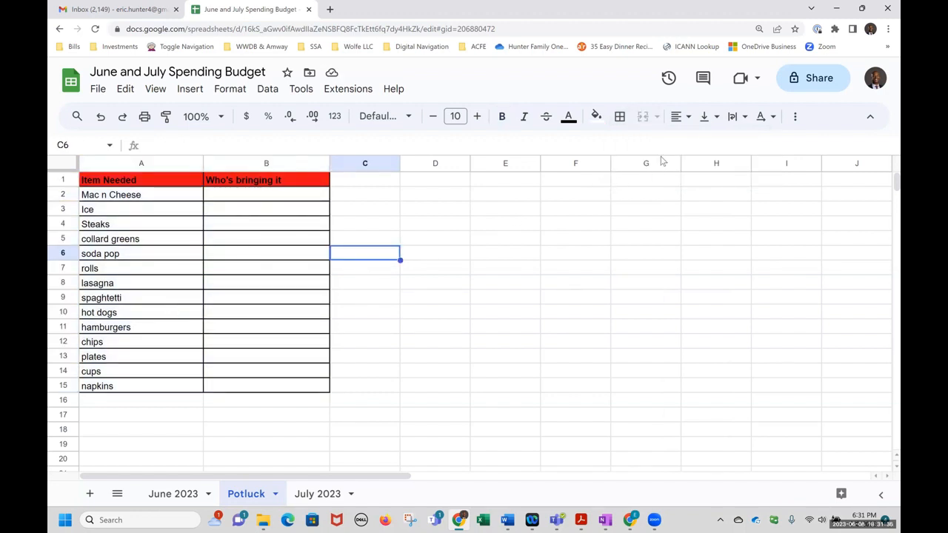
Open the sharing settings of the spreadsheet and add three suggested contacts as recipients.
left_click(819, 87)
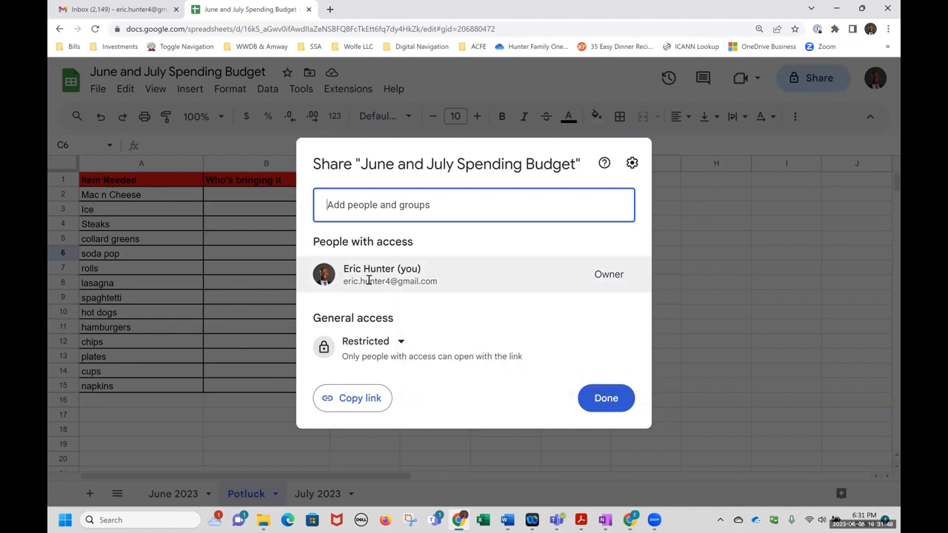
mouse_move(368, 280)
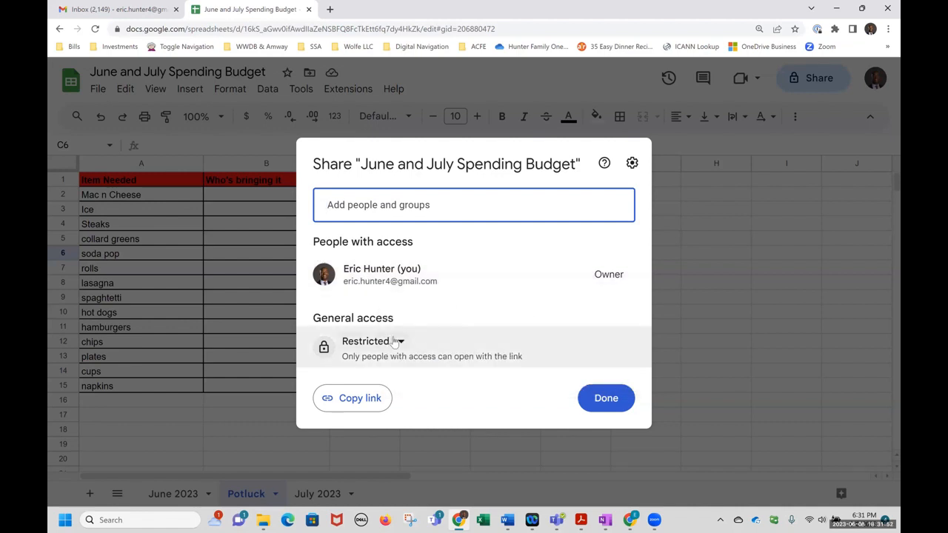
left_click(406, 211)
left_click(409, 254)
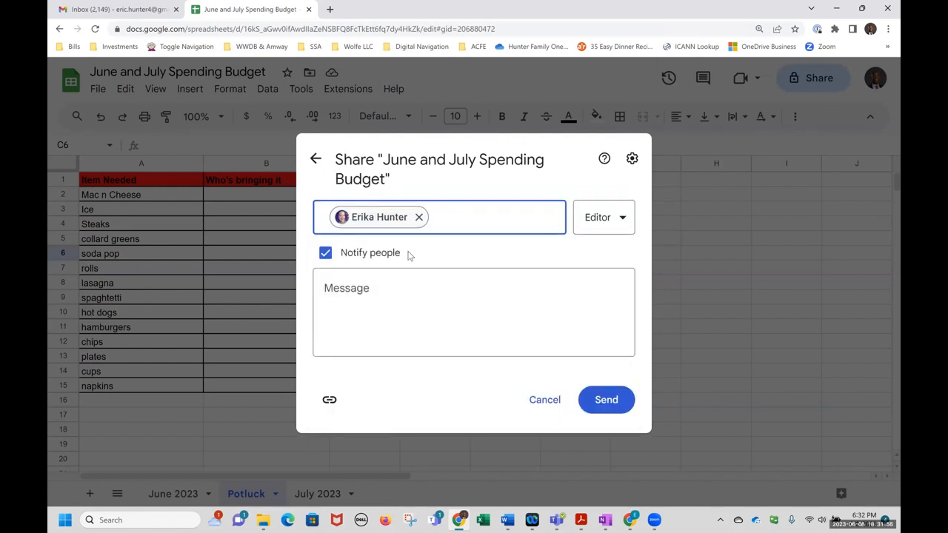
left_click(465, 206)
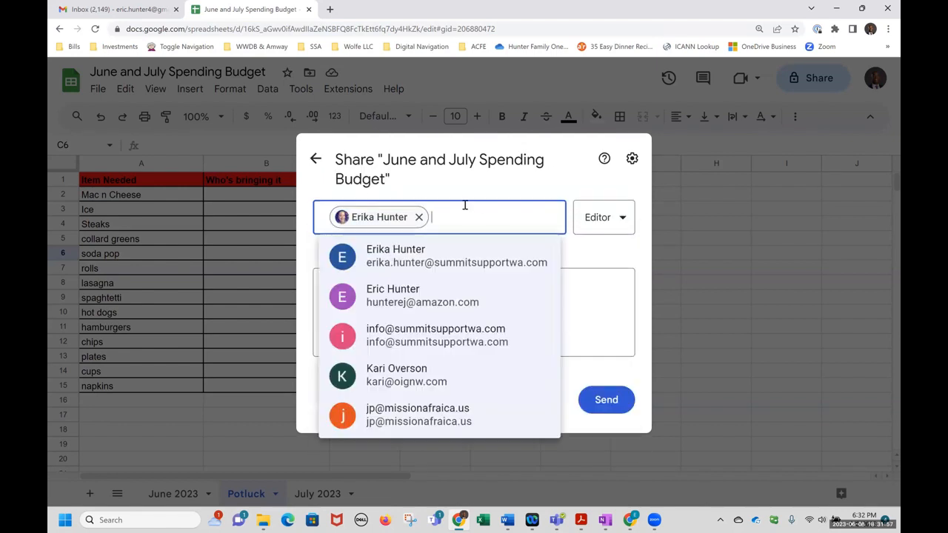
left_click(439, 264)
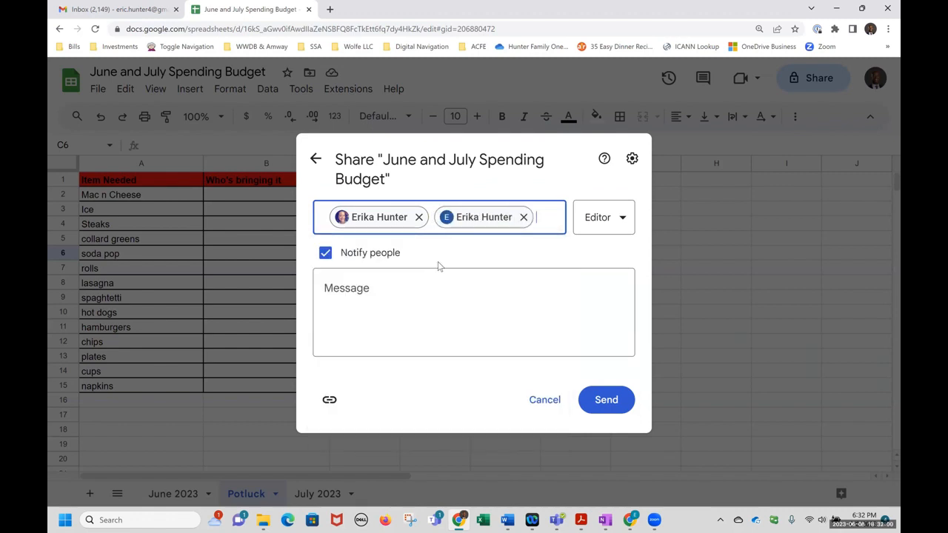
left_click(542, 218)
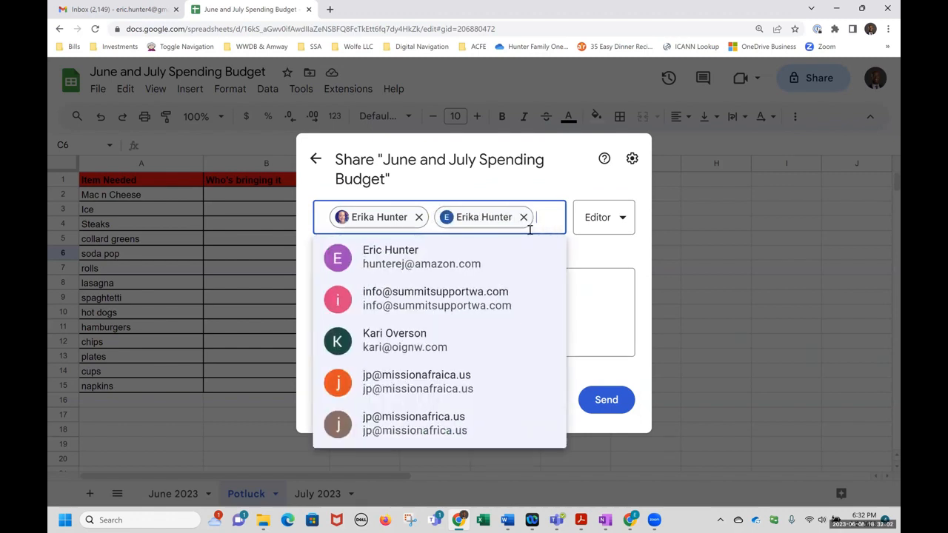
left_click(428, 295)
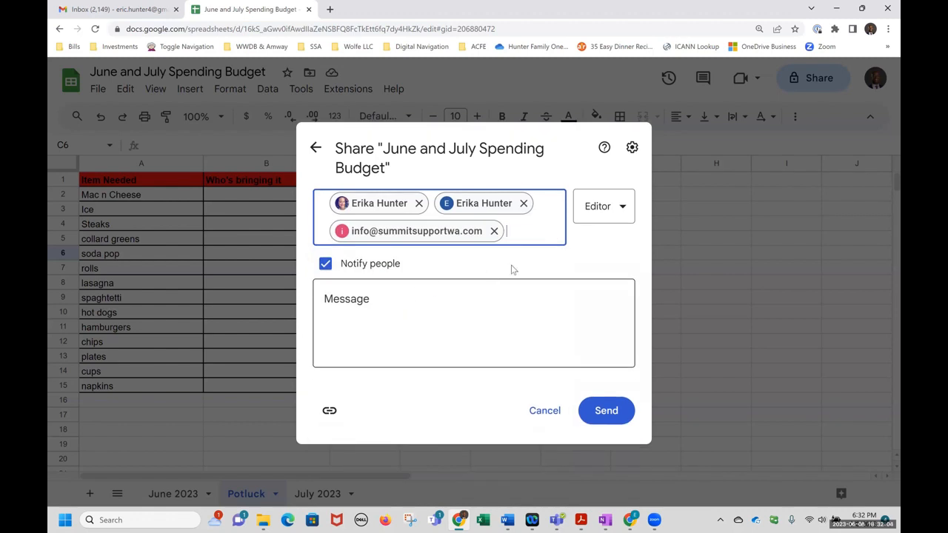
Send the editor invitation with the message "Hi Everyone, Looking forward to the BBQ. Please put your name next to the thing you are bringing.".
left_click(622, 212)
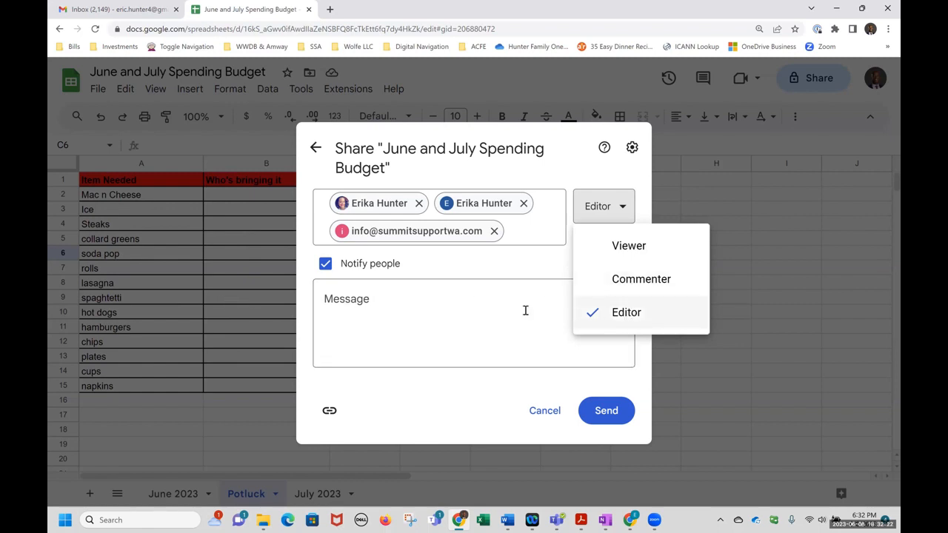
left_click(409, 314)
type("Hi")
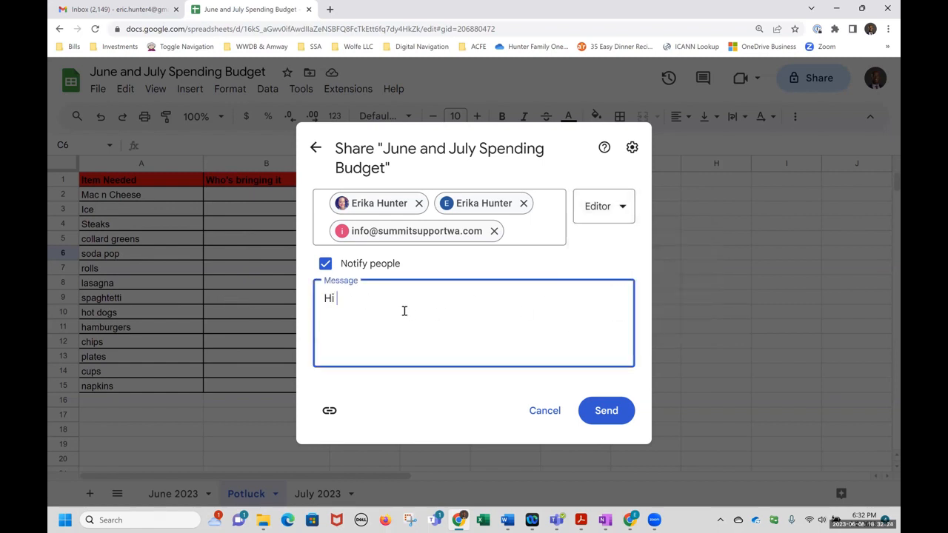
type(" Everyone, Looking forward")
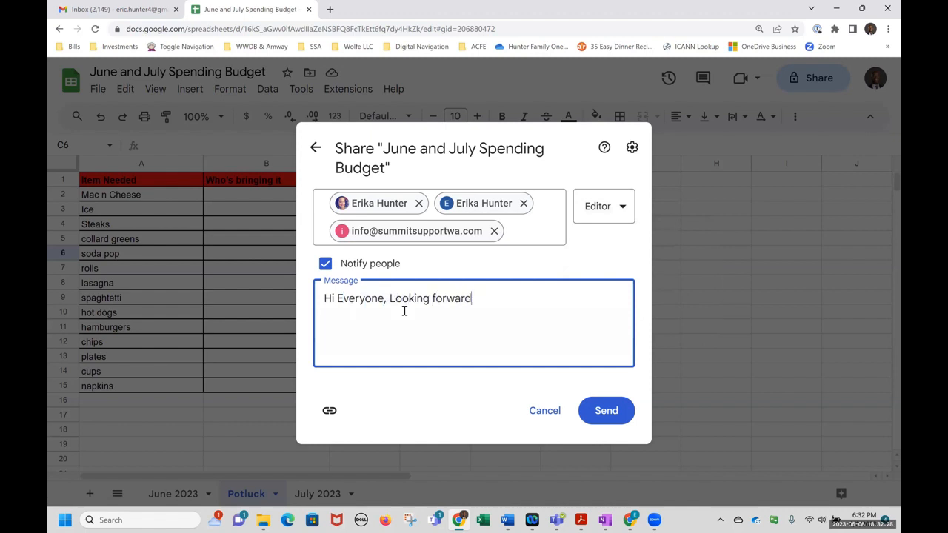
type(" t the")
key("BackSpace")
key("BackSpace")
type("the BBQ. Please p")
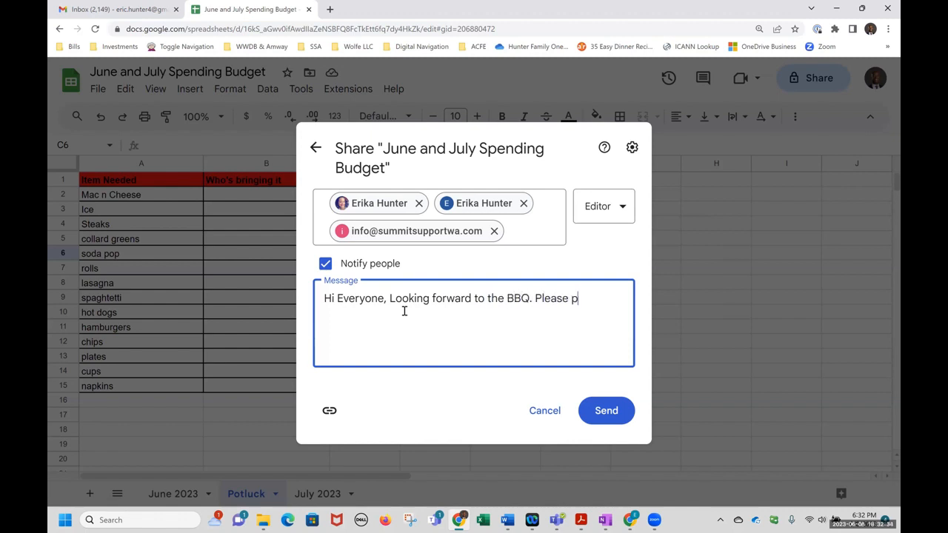
type("ut your name next to the th")
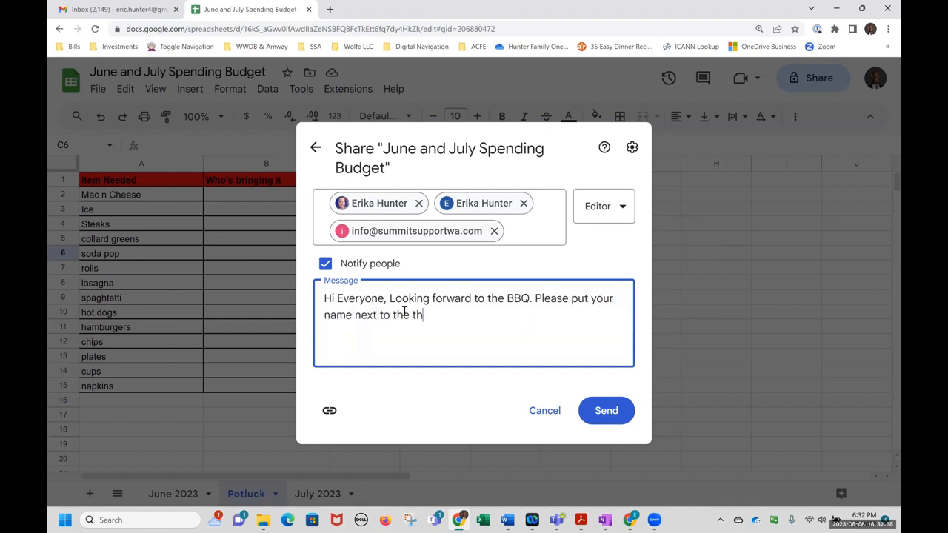
type("ing you are bringing.")
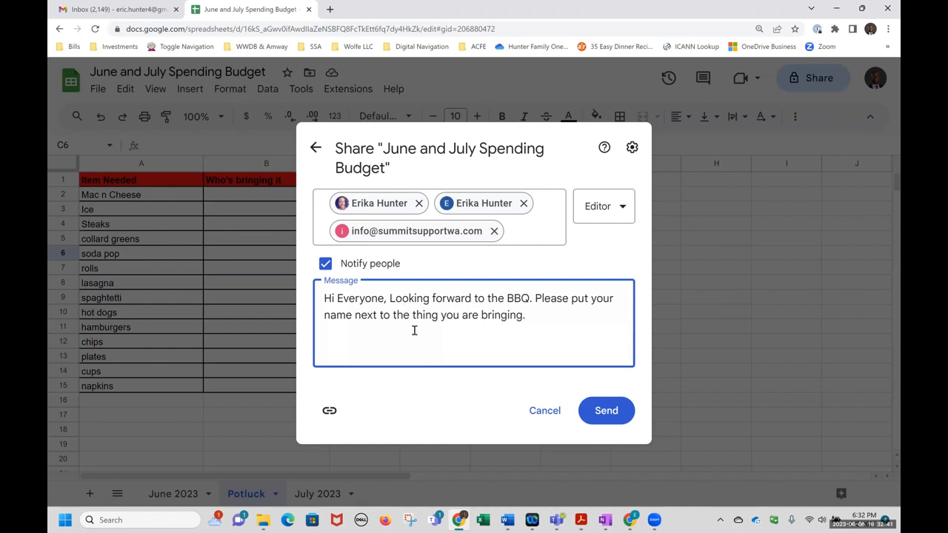
left_click(617, 419)
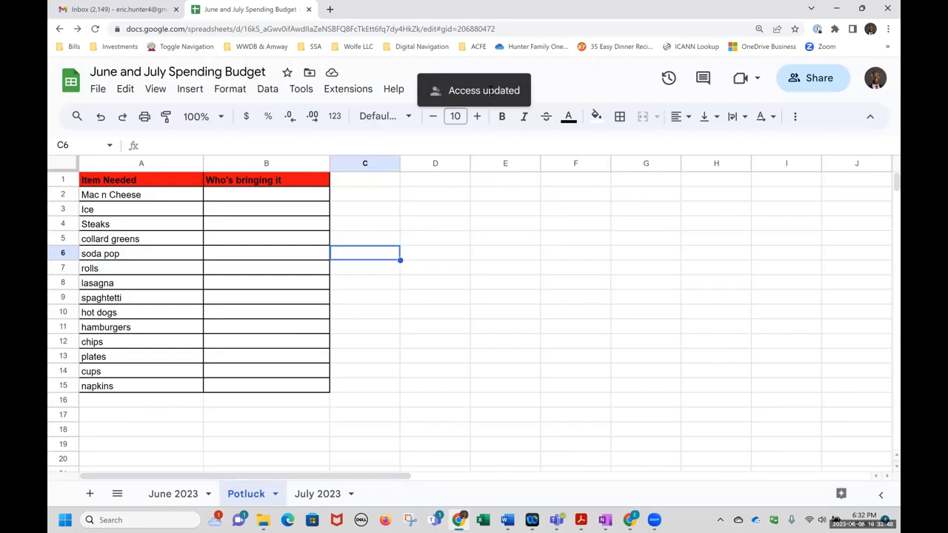
Review who has access to the spreadsheet, and close both the spreadsheet and the Gmail inbox.
left_click(830, 81)
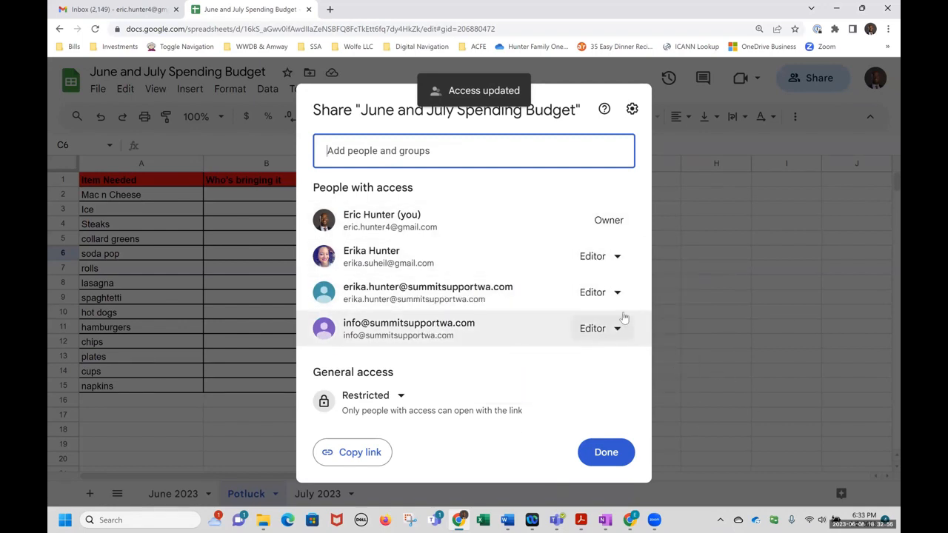
left_click(606, 452)
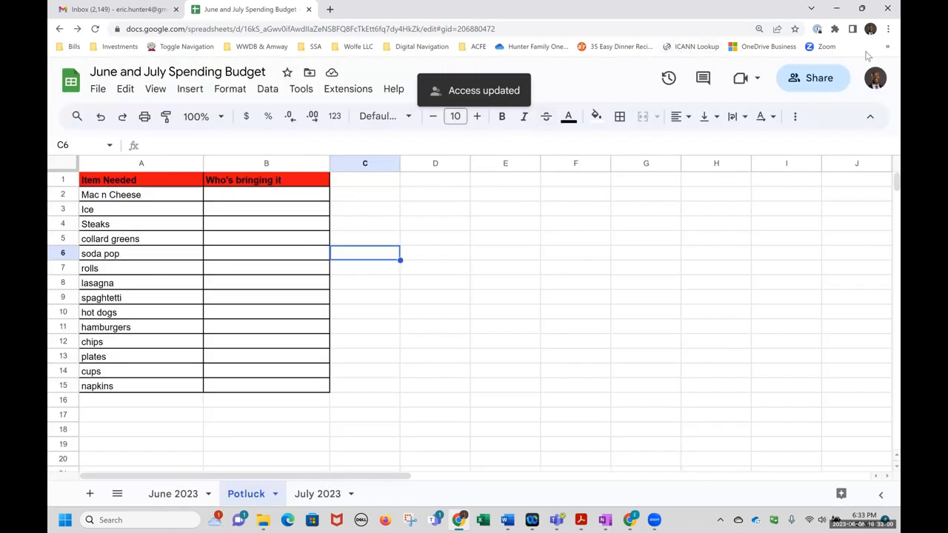
left_click(309, 8)
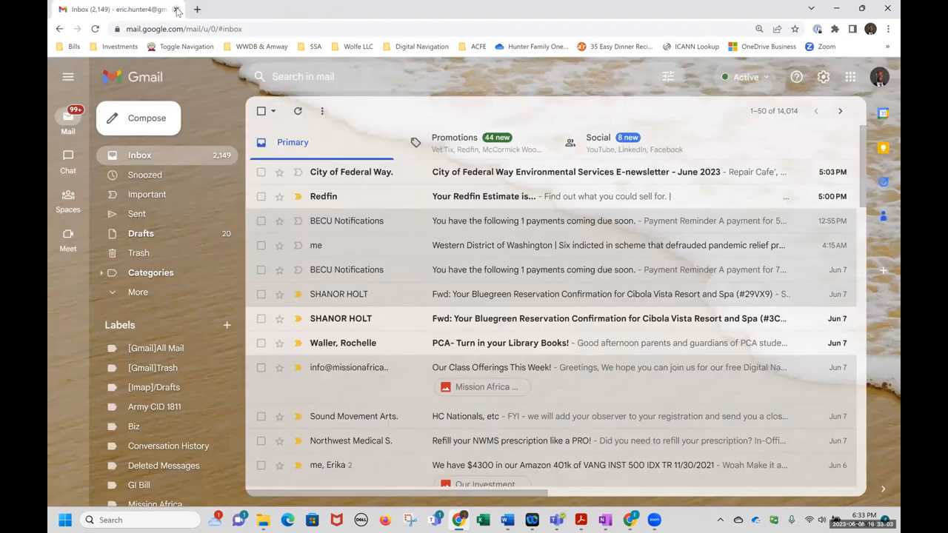
left_click(176, 9)
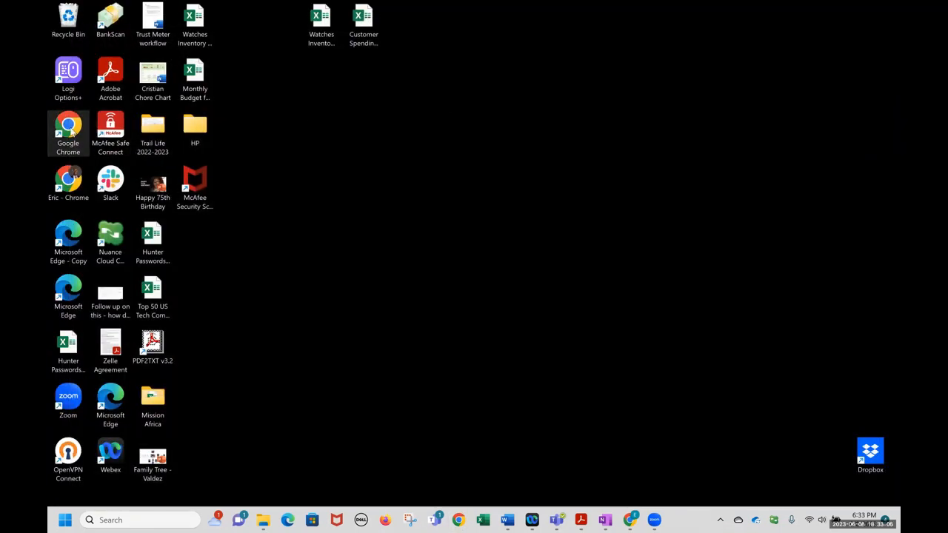
Start Chrome with the summitsupport work profile that has the purple avatar, and open the "June and July Spending Budget" sharing email in Gmail.
double_click(73, 130)
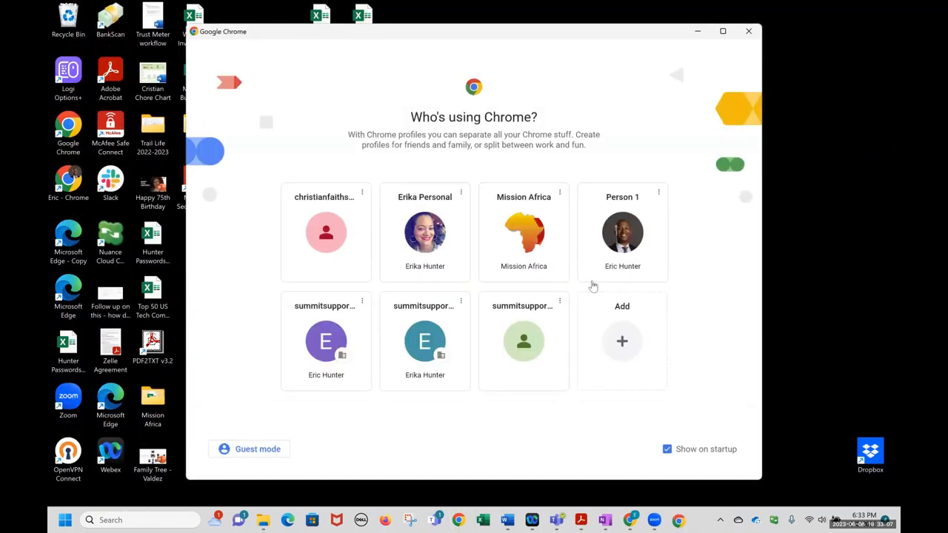
left_click(331, 341)
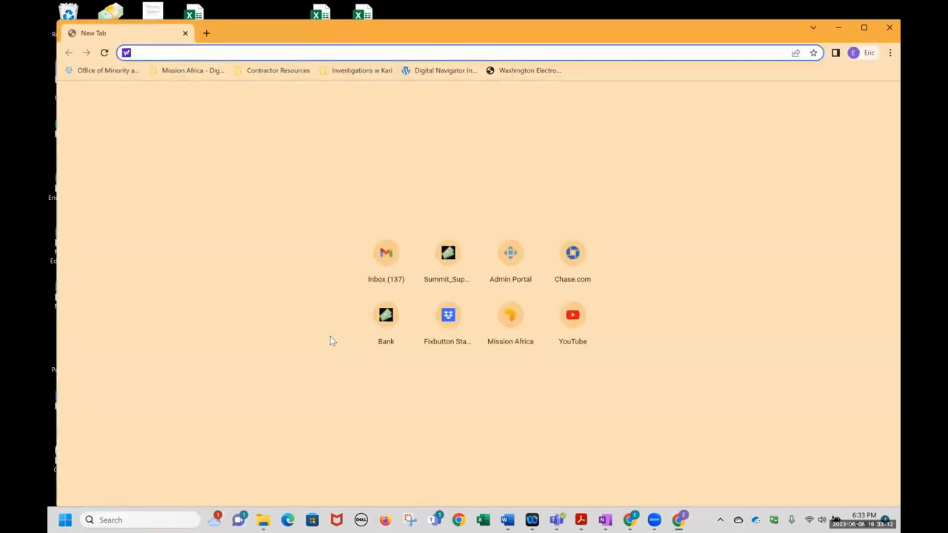
left_click(387, 258)
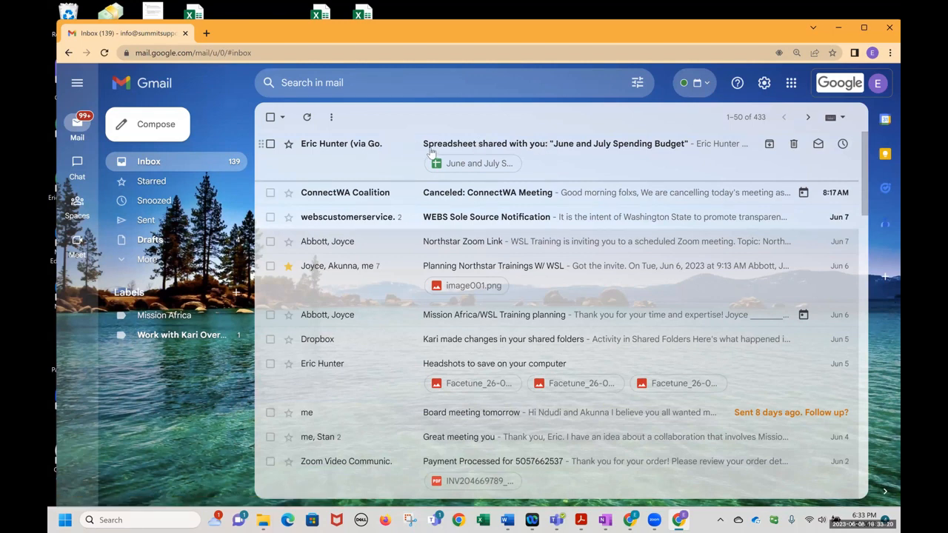
left_click(477, 146)
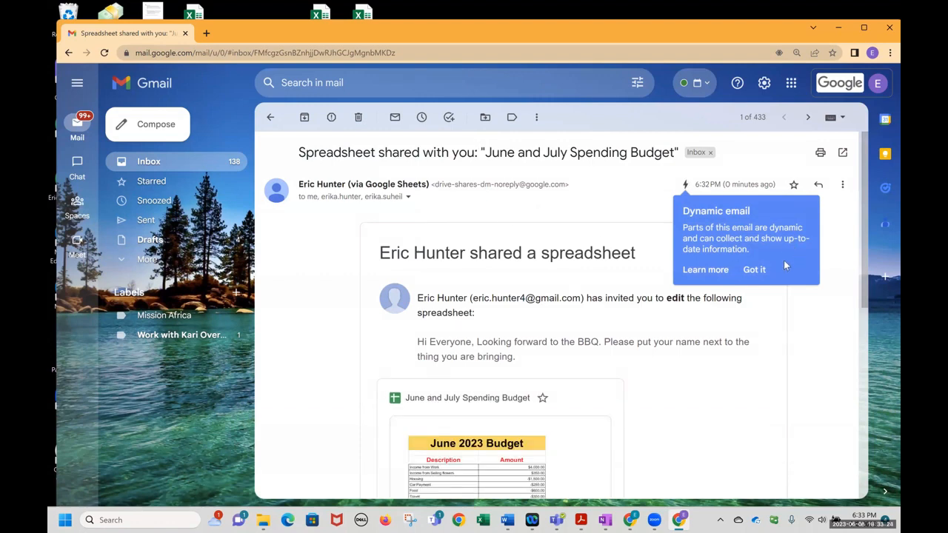
left_click(755, 270)
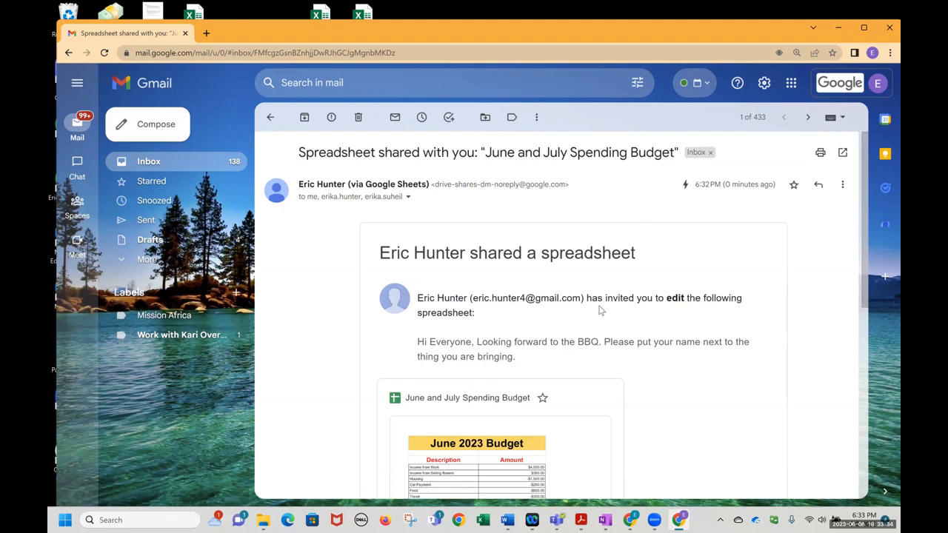
Read the invitation message in the email and open the shared June and July Spending Budget spreadsheet from it.
scroll(600, 311, "down", 1)
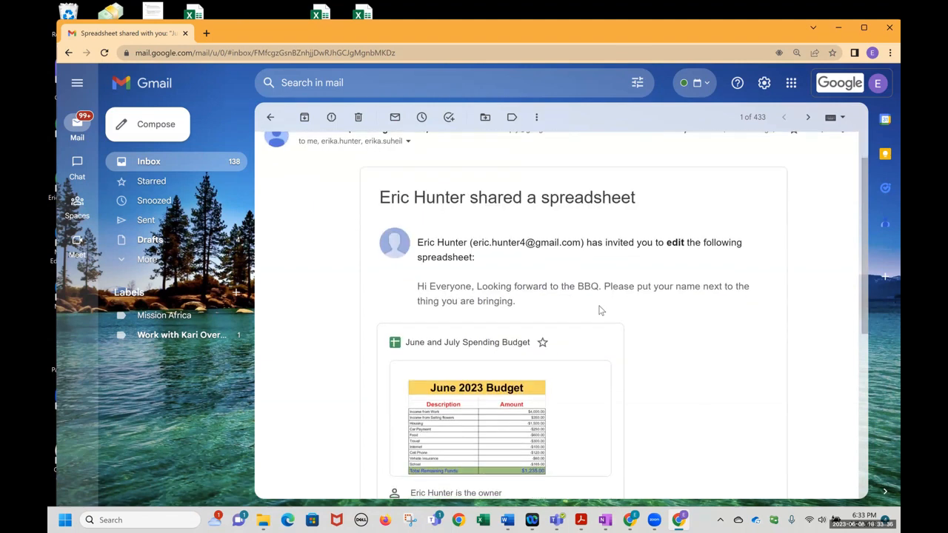
scroll(454, 230, "down", 1)
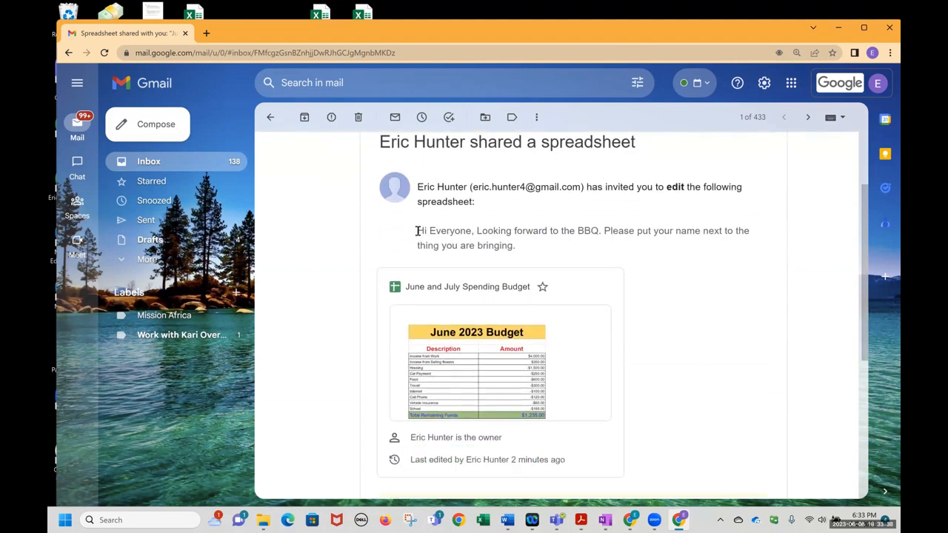
left_click_drag(417, 231, 517, 243)
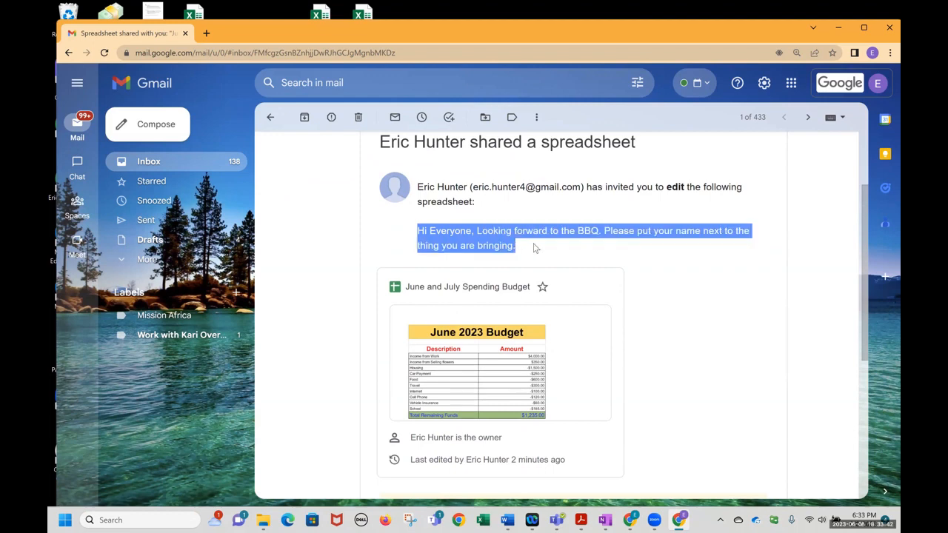
scroll(756, 326, "down", 2)
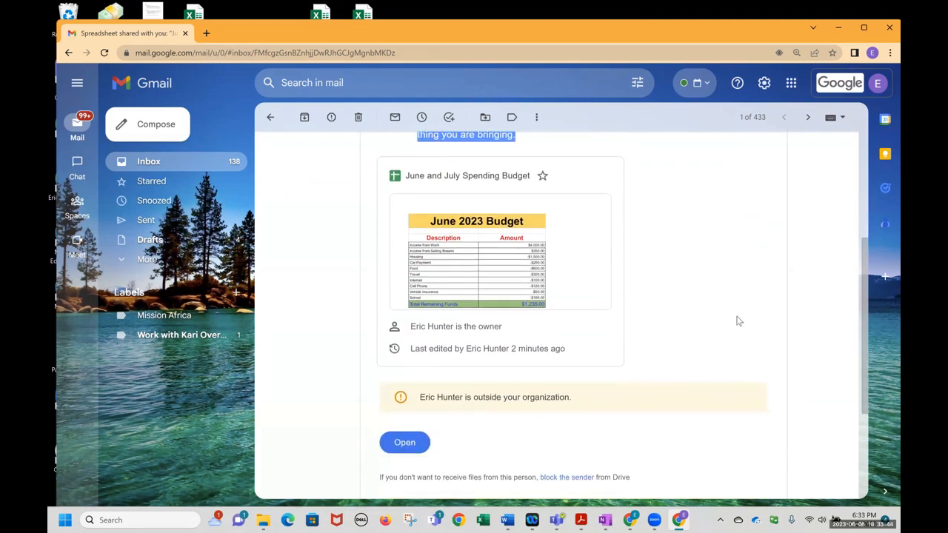
left_click(510, 256)
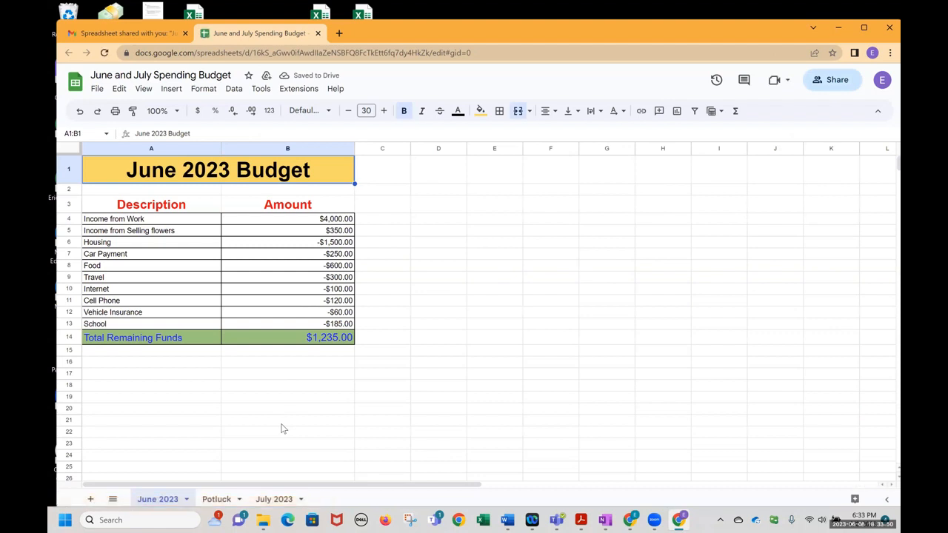
On the Potluck sheet, enter SSA in B2 as the one bringing Mac n Cheese.
left_click(215, 499)
left_click(211, 176)
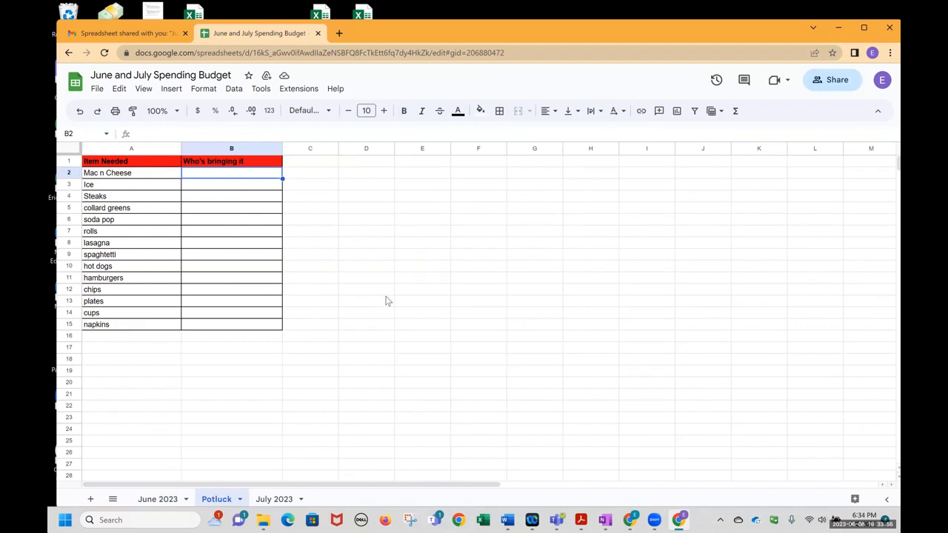
type("SSA")
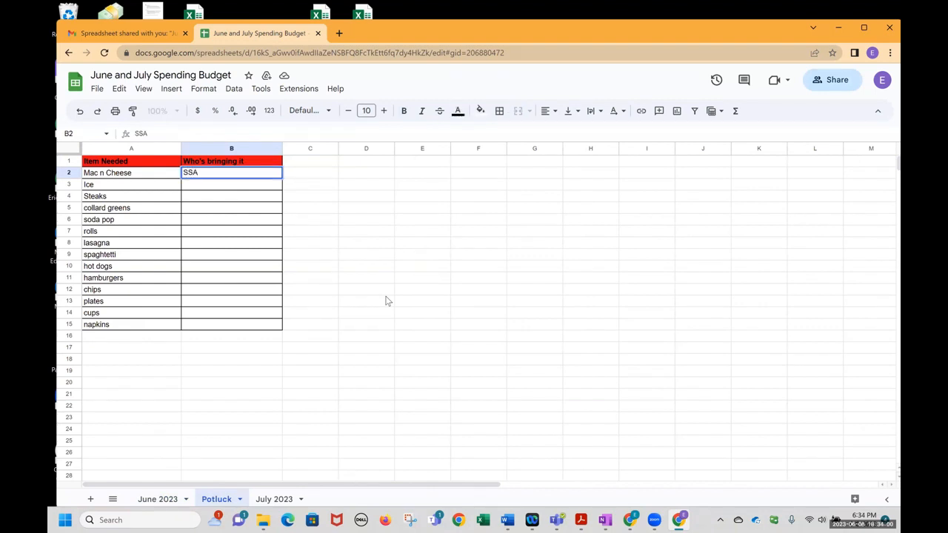
key("Return")
Sign up SSA for two more potluck items, lasagna in B8 and collard greens in B5.
key("Down")
key("Down")
key("Down")
key("Down")
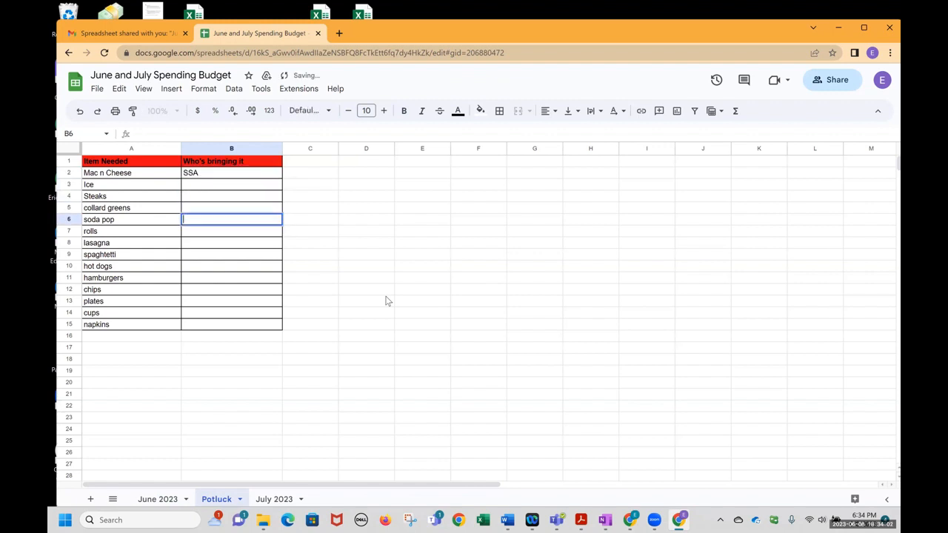
key("Down")
type("SS")
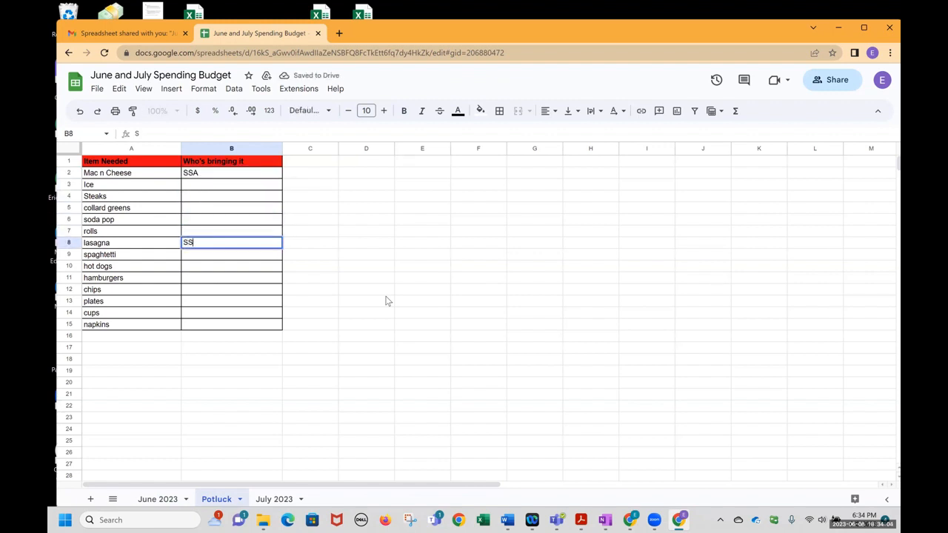
key("Return")
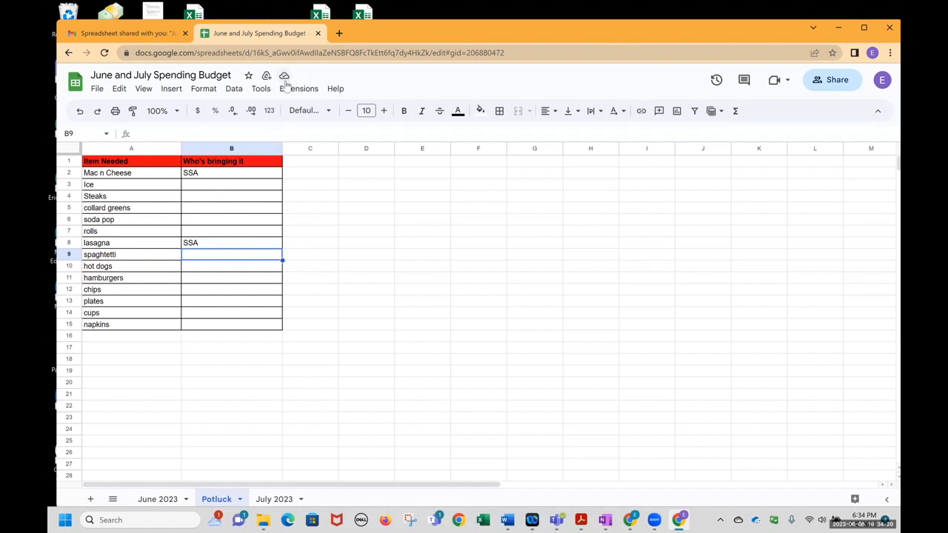
left_click(201, 209)
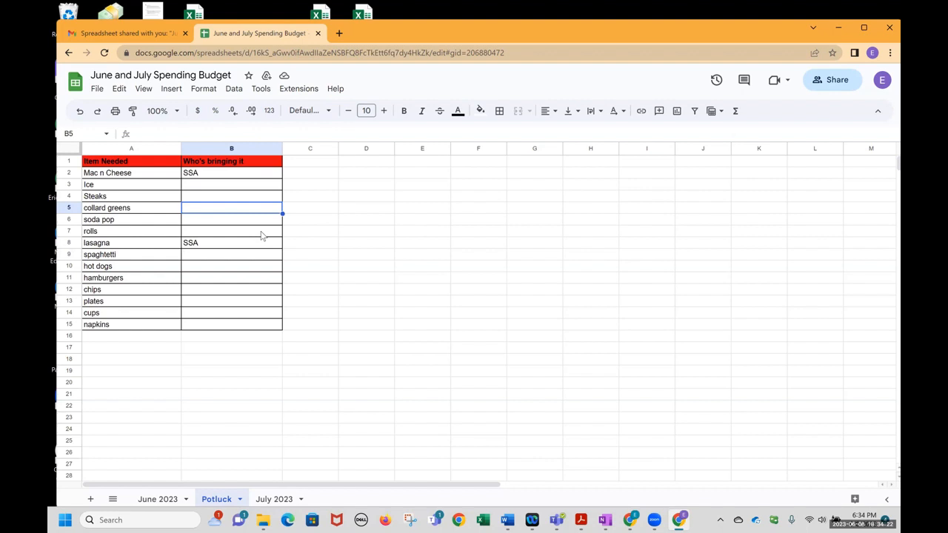
type("SSA")
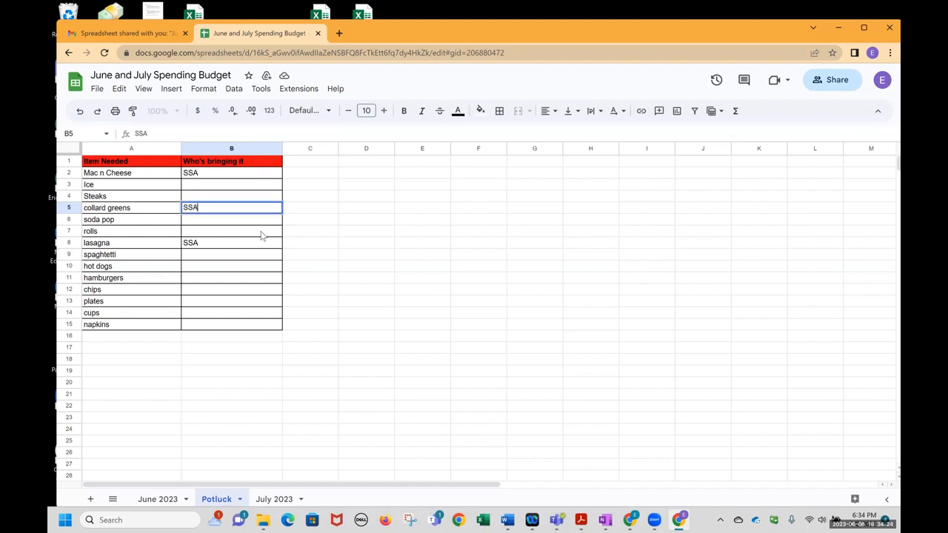
key("Return")
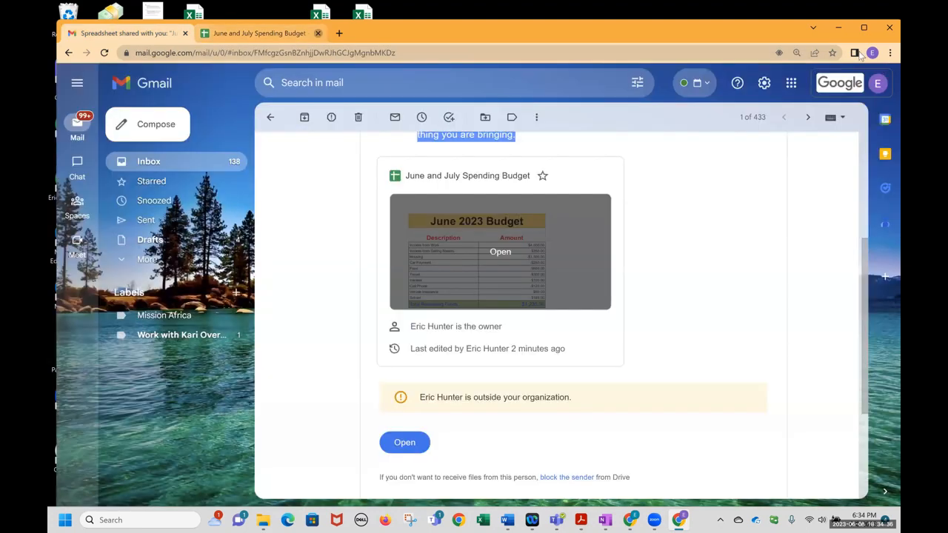
Close the work profile's browser window, restart Chrome with the Person 1 profile and open its Gmail inbox.
left_click(890, 28)
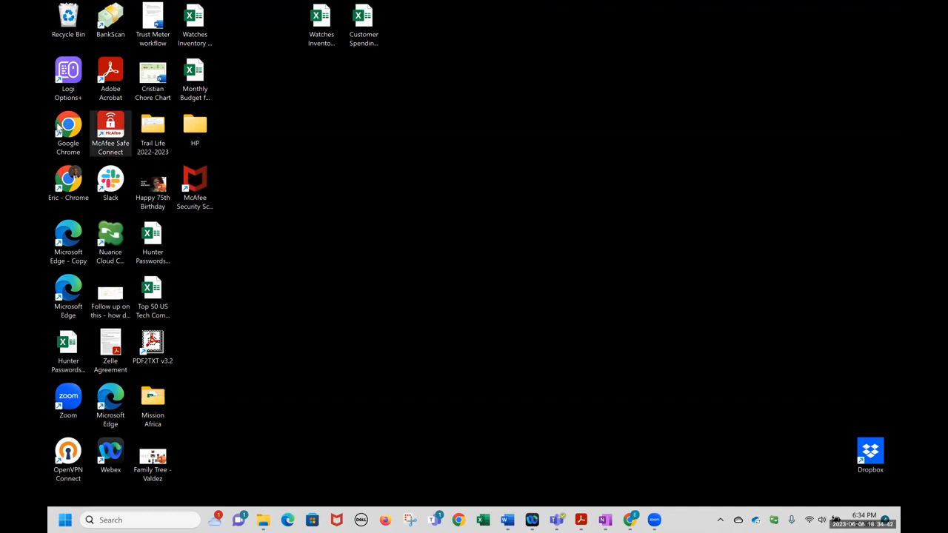
double_click(68, 127)
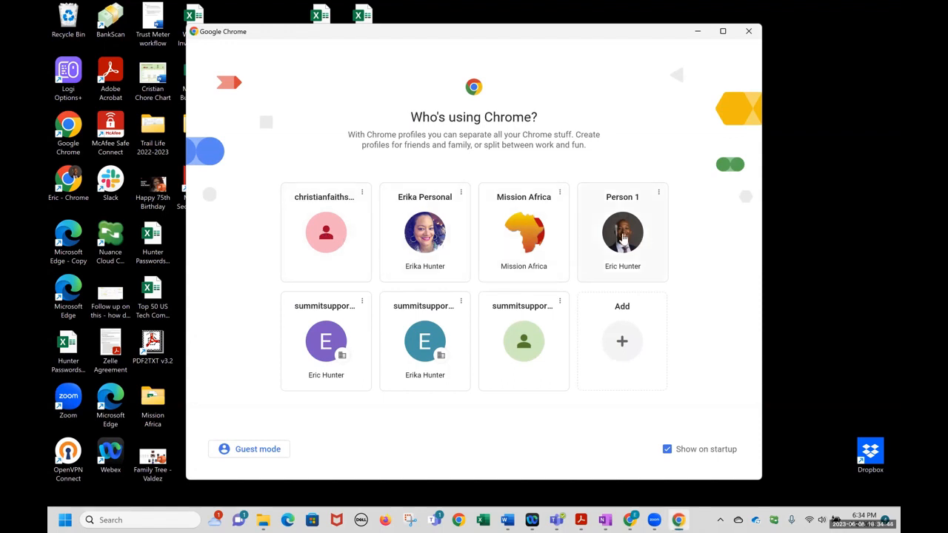
left_click(622, 237)
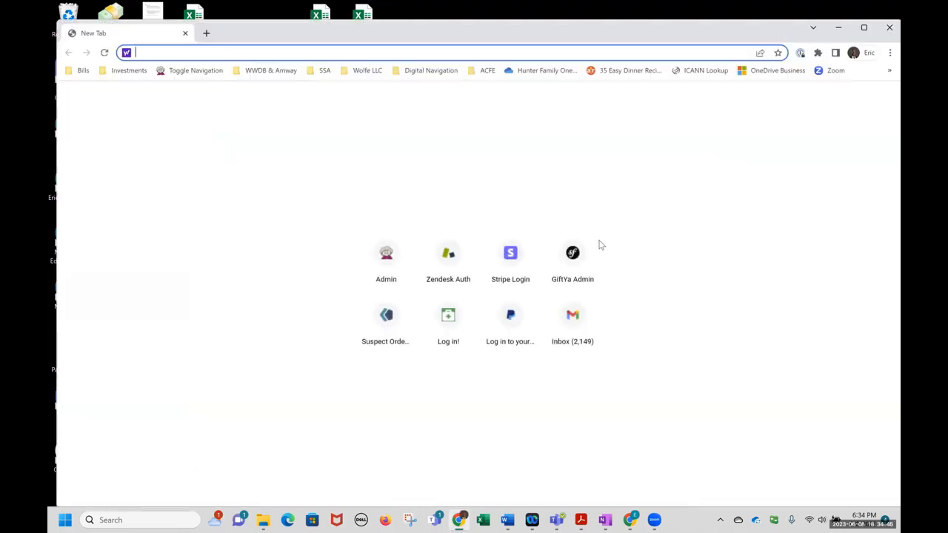
left_click(575, 330)
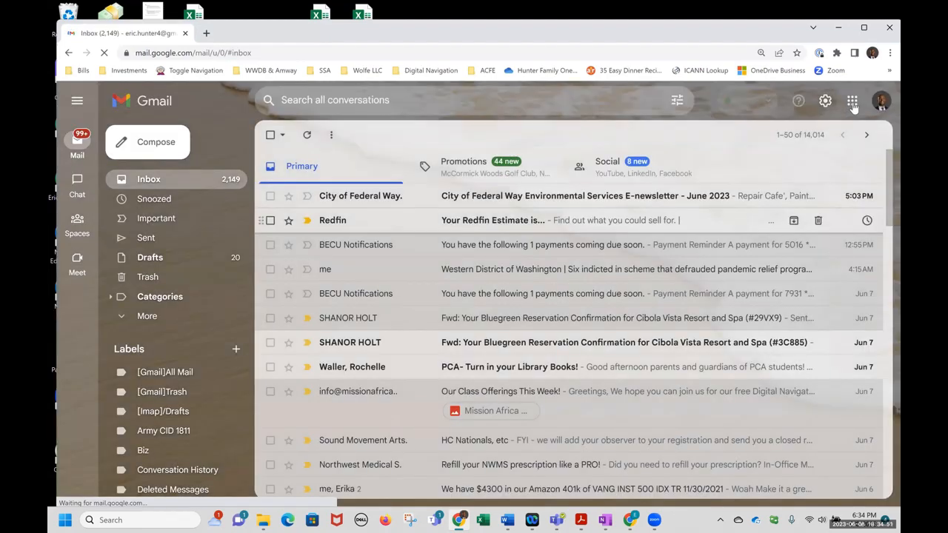
Switch from Gmail to the Google Sheets home page.
left_click(853, 106)
scroll(800, 237, "down", 3)
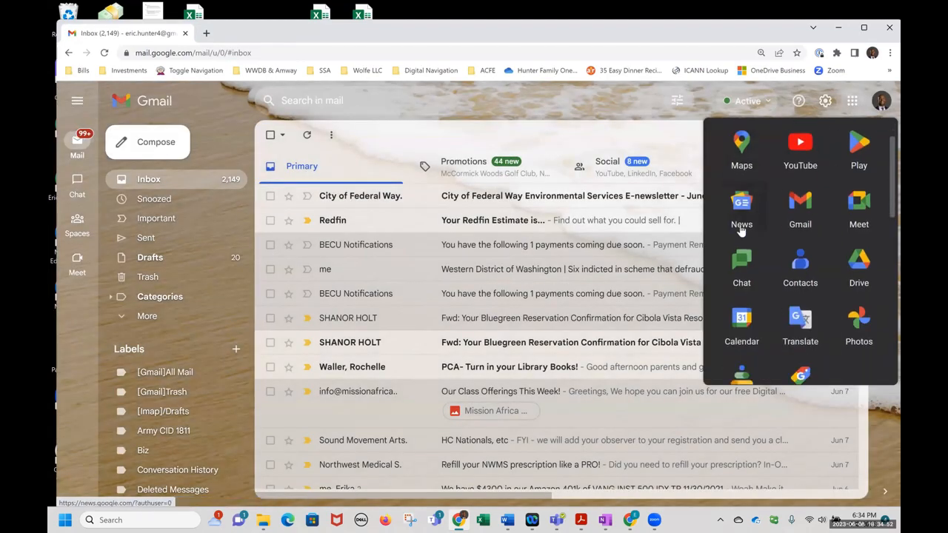
left_click(867, 291)
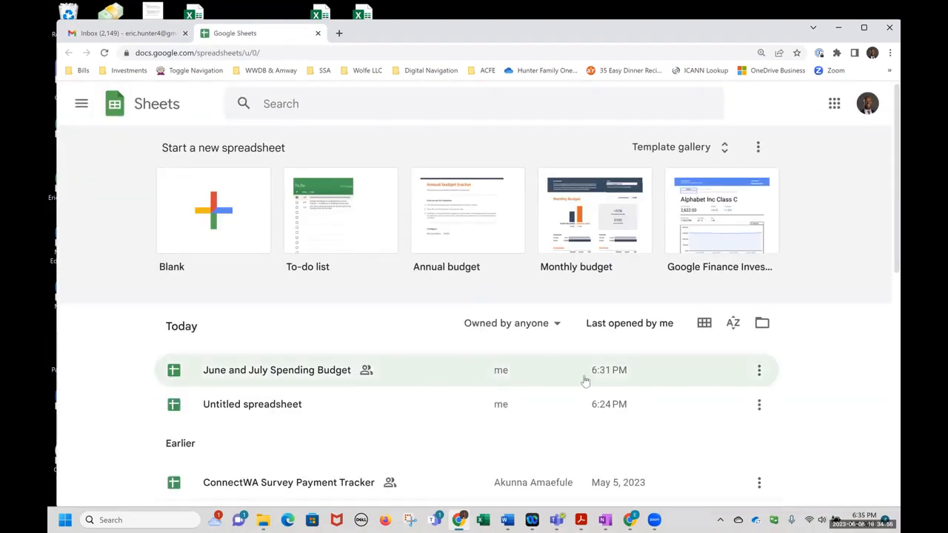
Open the June and July Spending Budget file and display its Potluck sheet.
left_click(275, 375)
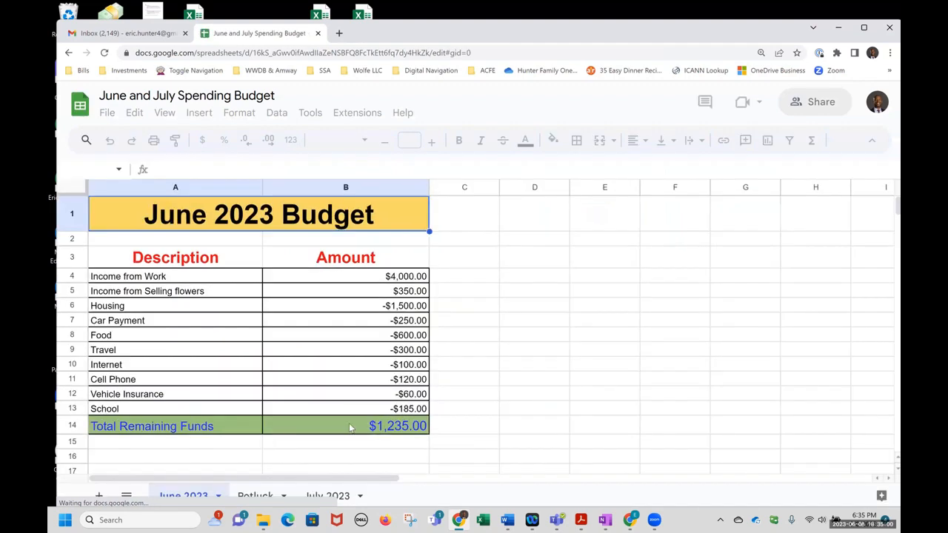
scroll(469, 353, "down", 2)
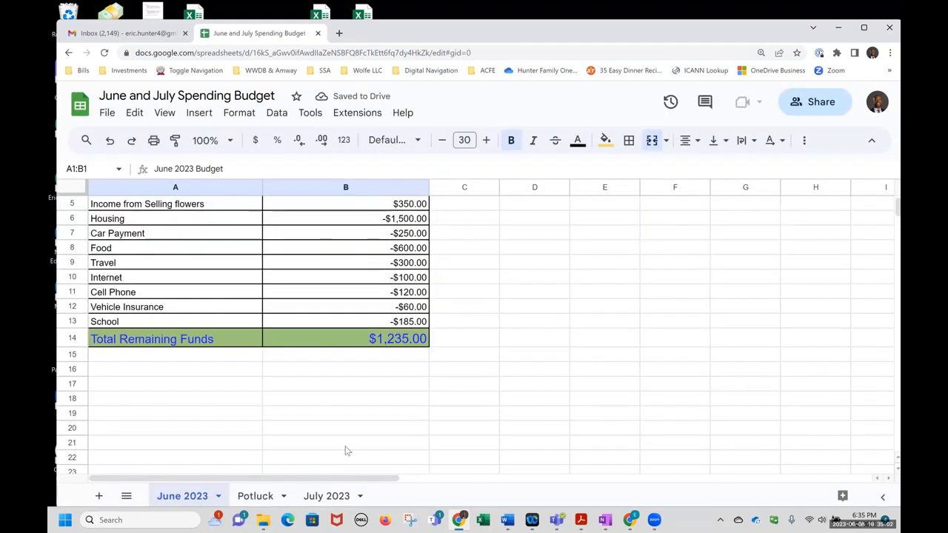
left_click(255, 496)
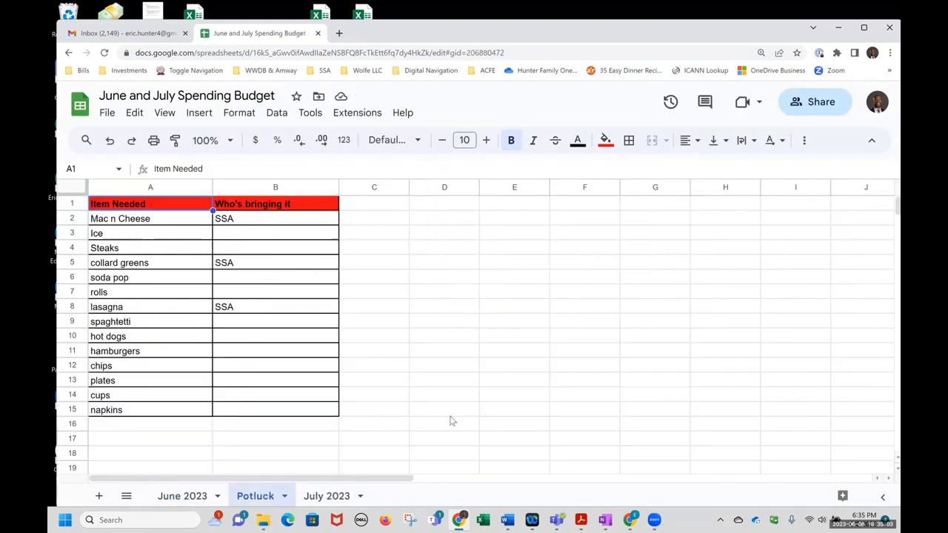
Check the SSA sign-ups for Mac n Cheese, collard greens and lasagna in column B of the Potluck sheet.
left_click(247, 220)
left_click(240, 264)
left_click(240, 307)
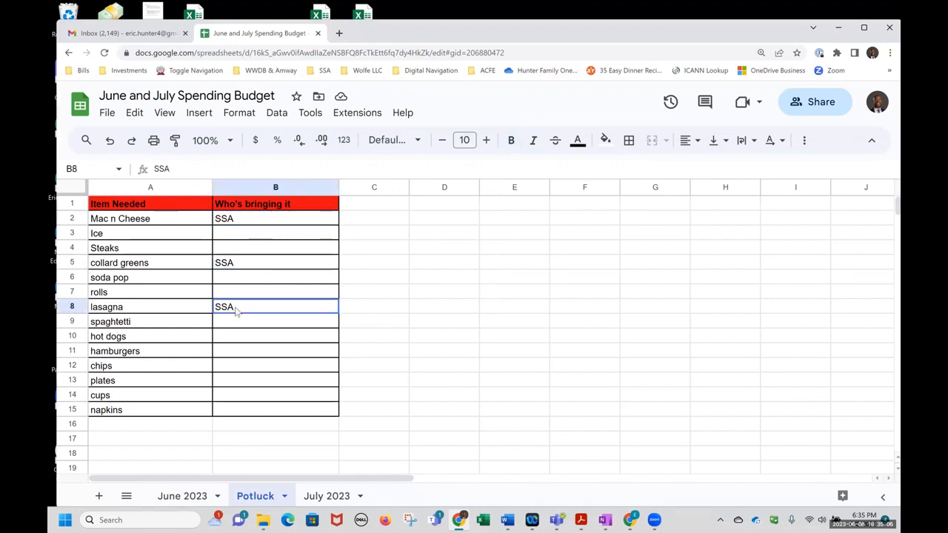
left_click(239, 265)
left_click(243, 224)
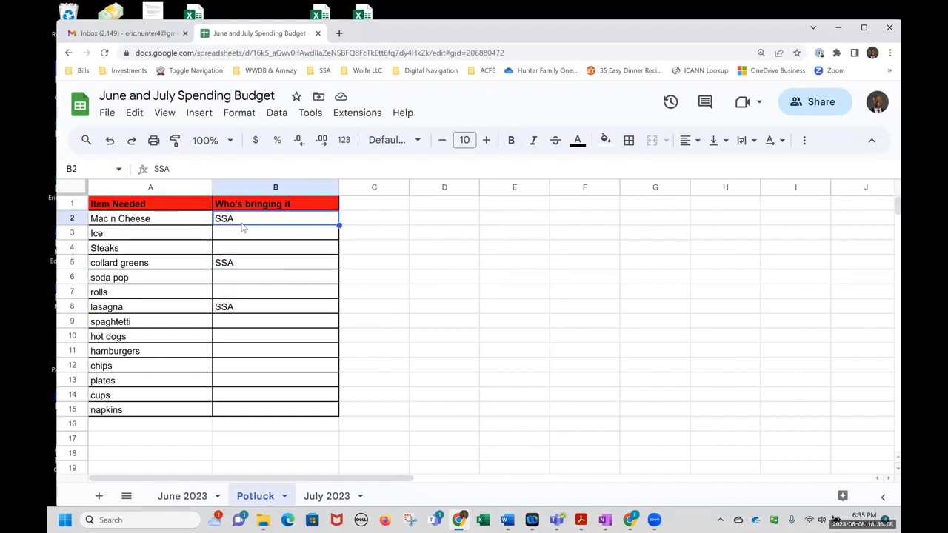
left_click(242, 265)
left_click(230, 308)
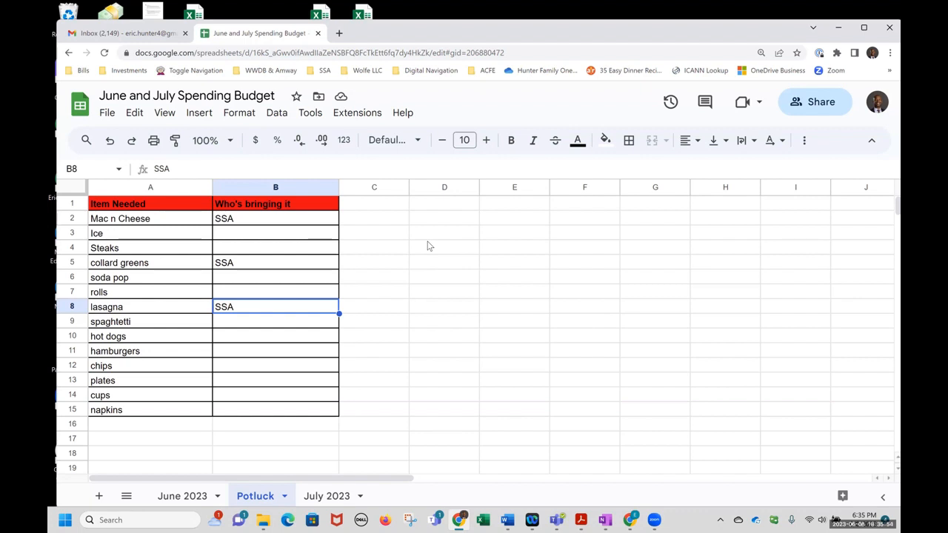
Look through the June 2023 and Potluck sheets and bring up the July 2023 budget.
left_click(182, 498)
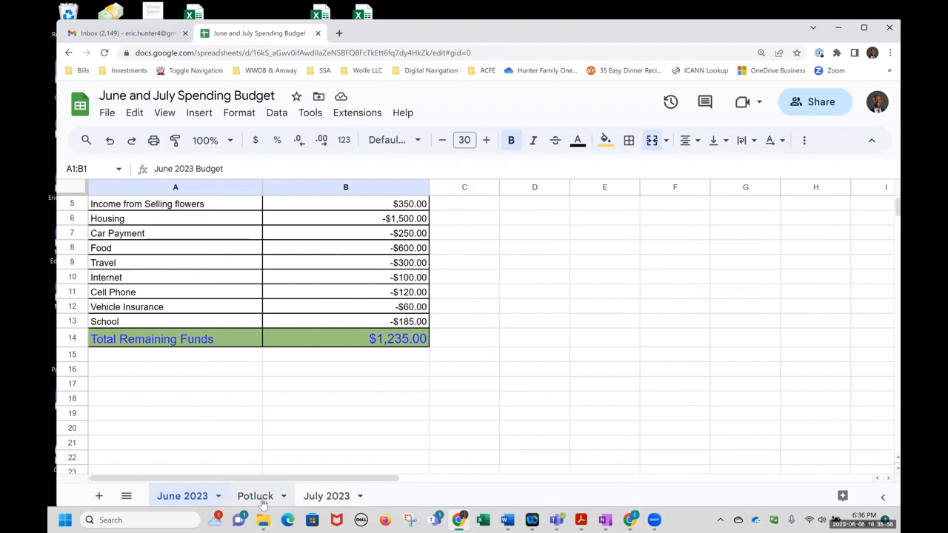
left_click(263, 504)
left_click(330, 505)
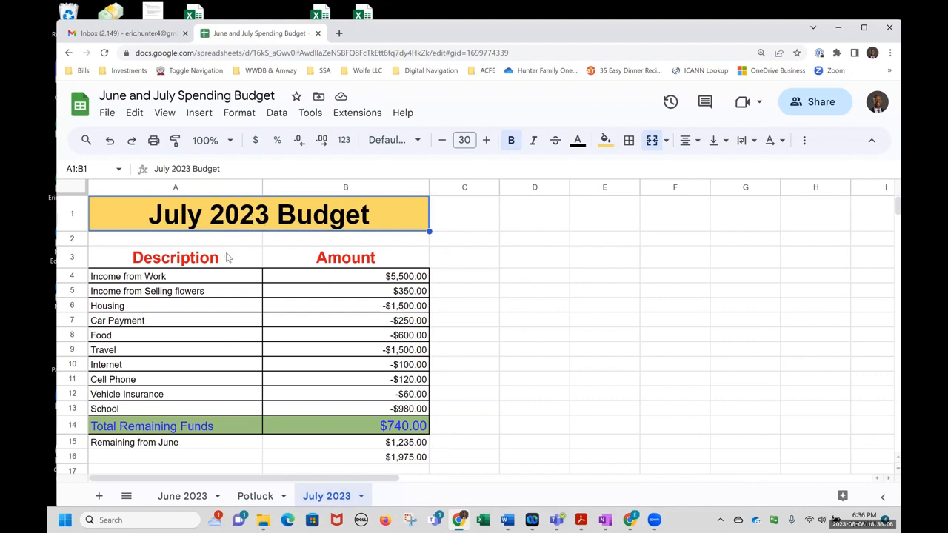
left_click(253, 222)
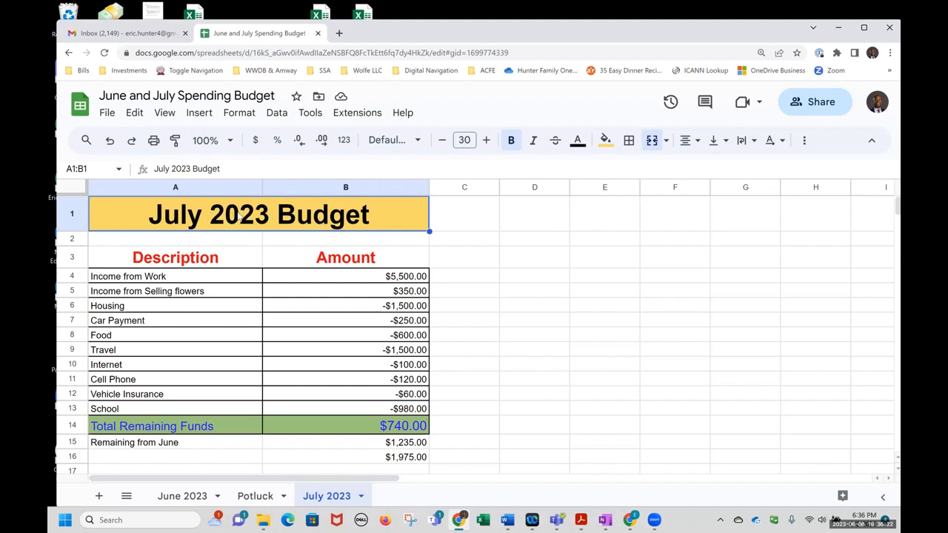
Remove the decimal places from all amounts in column B of the July 2023 sheet.
left_click(311, 187)
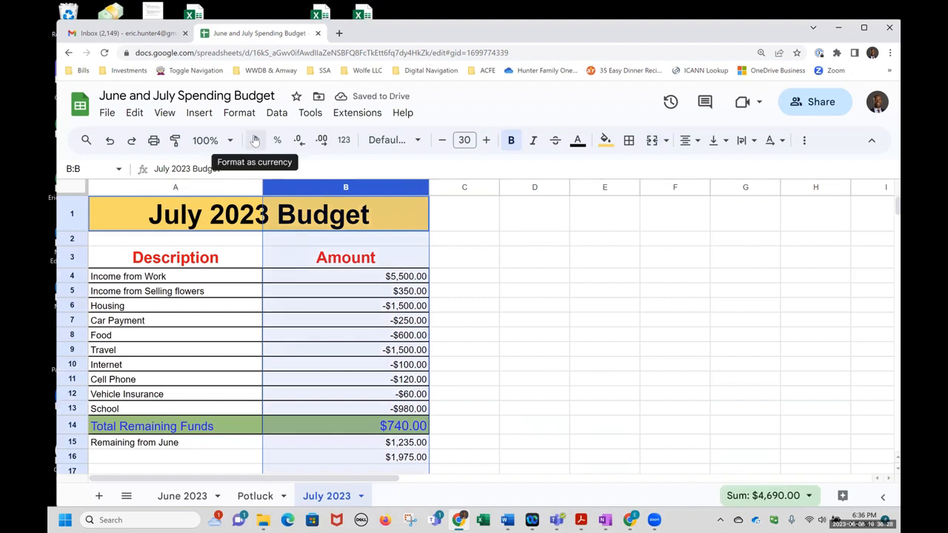
left_click(300, 142)
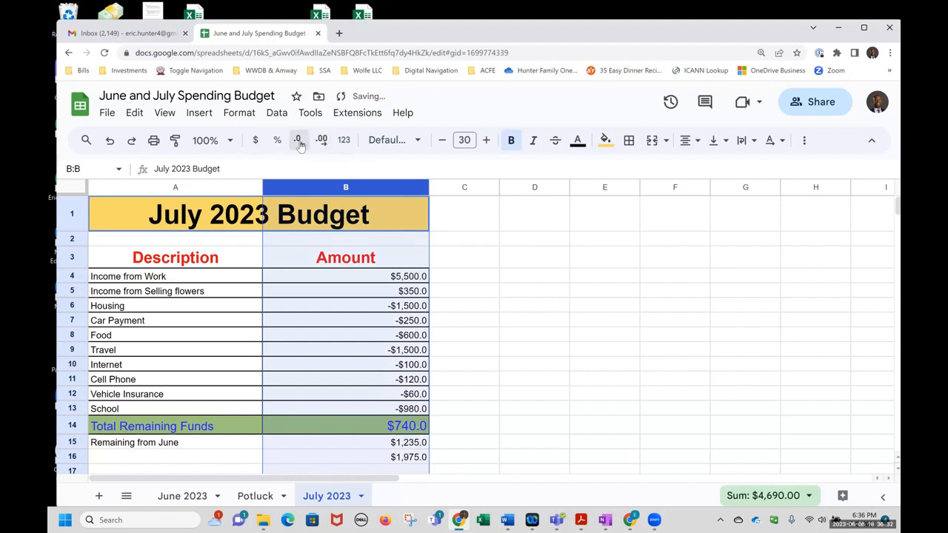
left_click(299, 142)
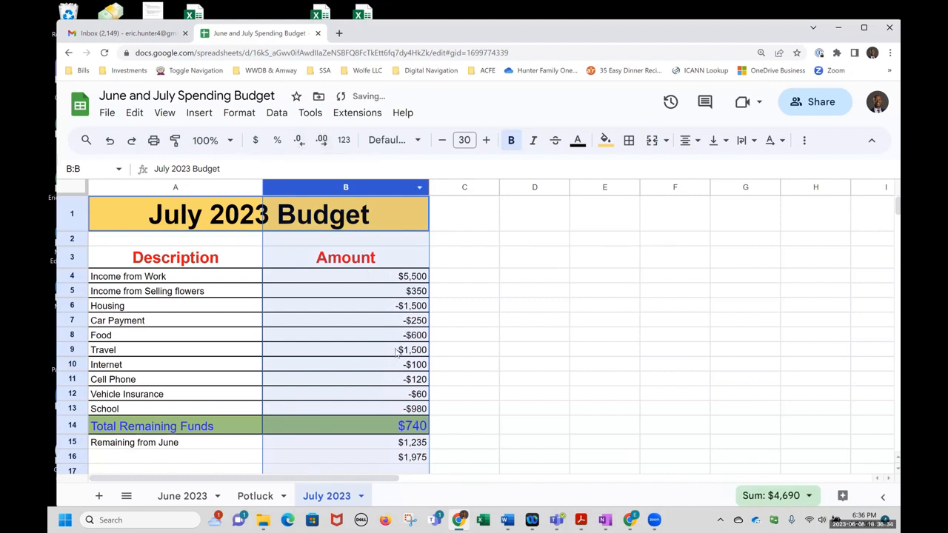
Increase the column B amounts on the July 2023 sheet to five decimal places.
left_click(323, 146)
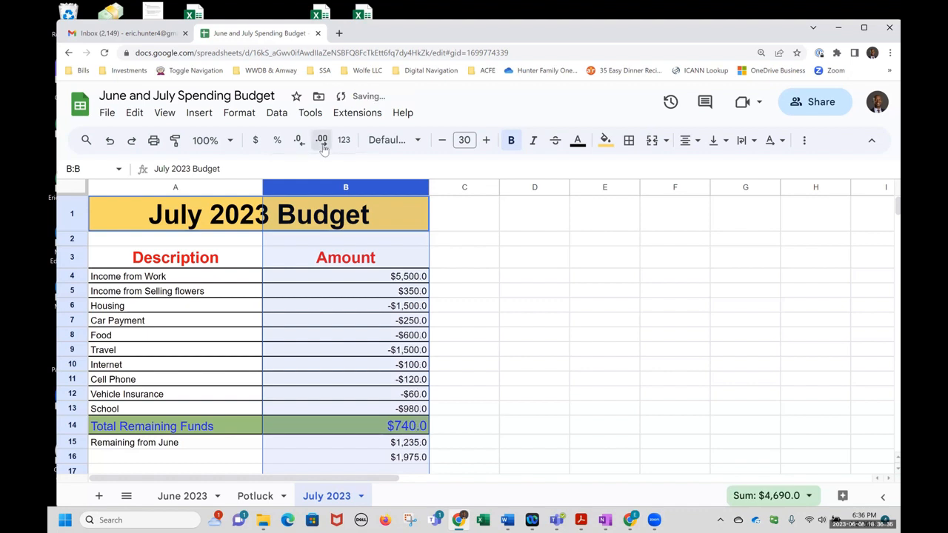
left_click(323, 146)
left_click(323, 147)
left_click(323, 147)
left_click(324, 147)
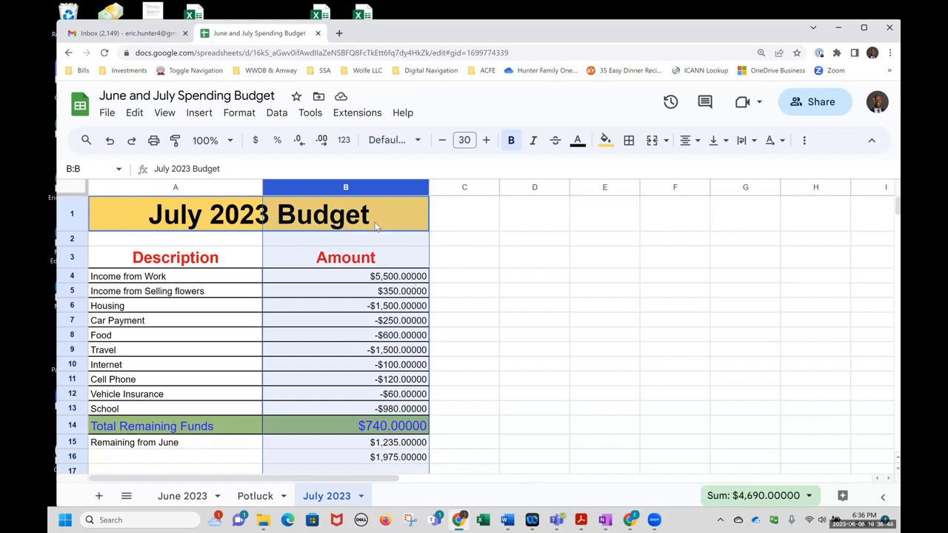
Reduce the column B amounts on the July 2023 sheet to two decimal places and deselect the column.
left_click(299, 142)
left_click(300, 142)
left_click(300, 142)
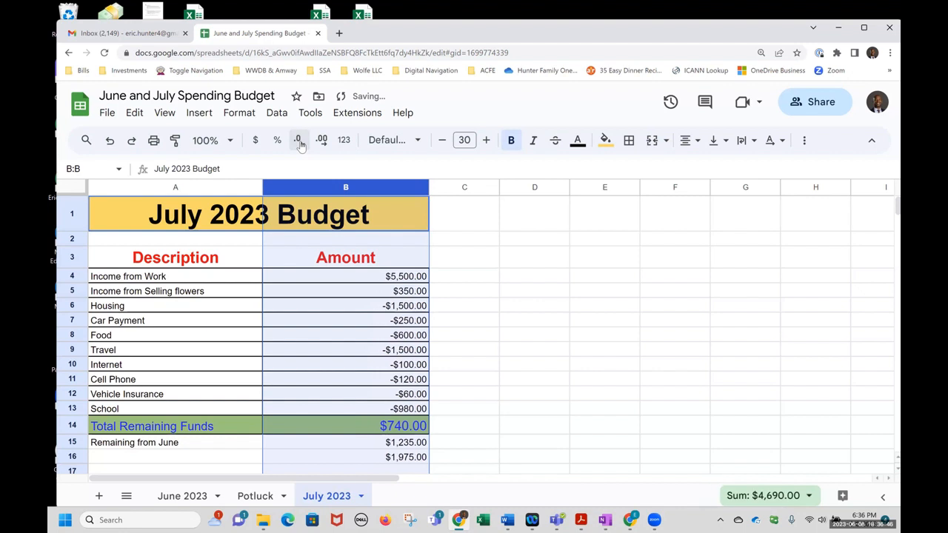
left_click(473, 367)
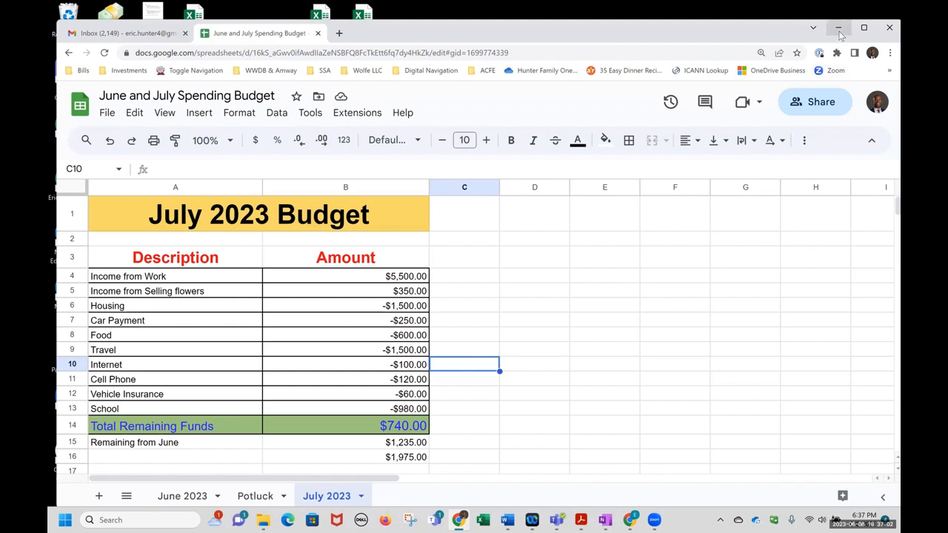
left_click(192, 118)
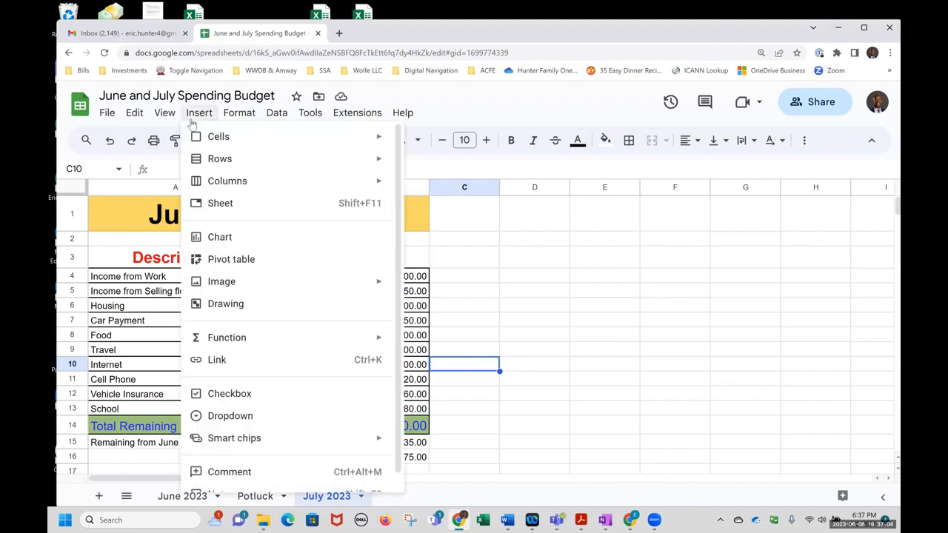
left_click(630, 336)
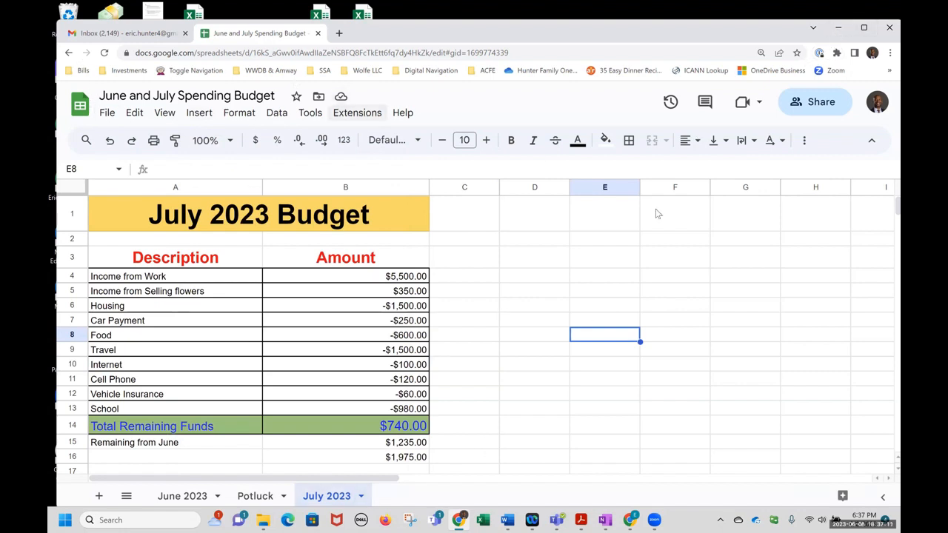
left_click(107, 114)
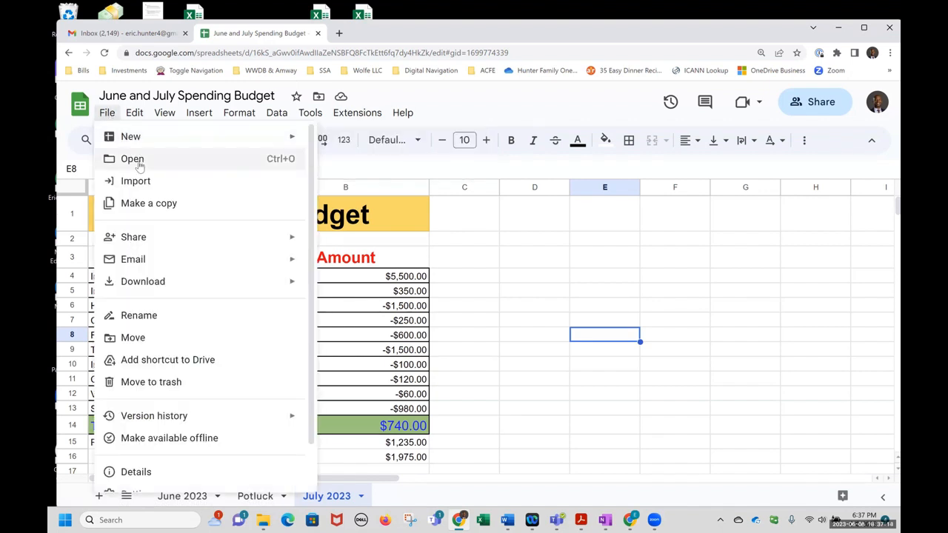
left_click(530, 293)
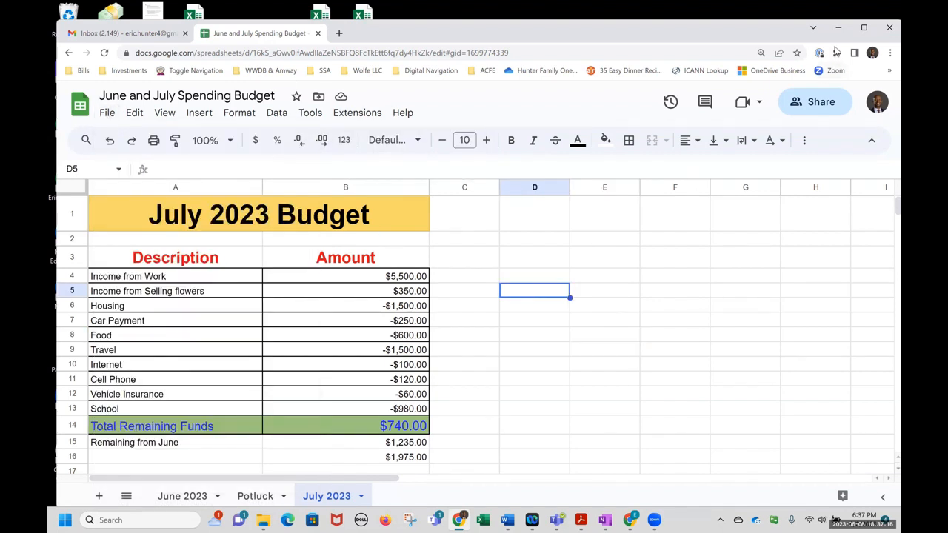
Uncover the desktop files behind the browser window, then upload and open the Customer Spending data workbook as a spreadsheet.
mouse_move(865, 32)
left_click_drag(57, 17, 50, 66)
left_click(99, 157)
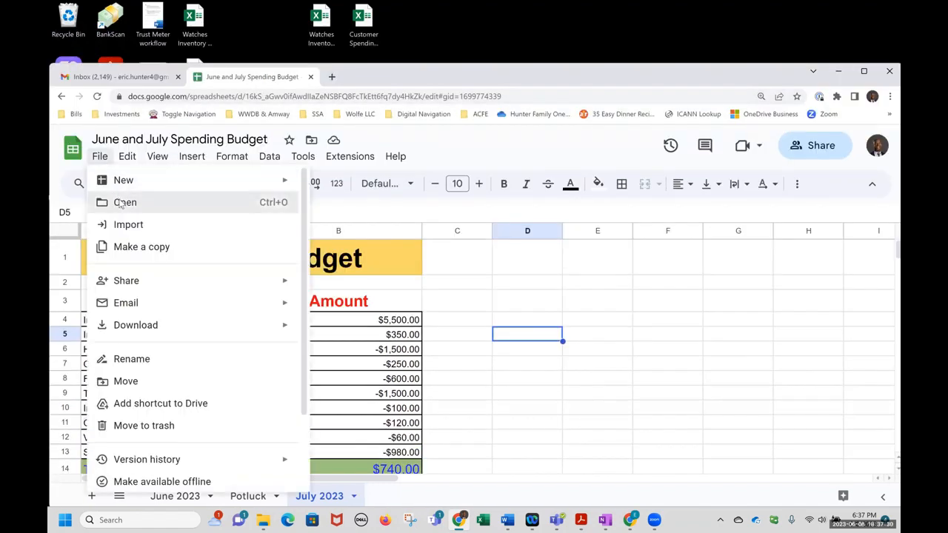
left_click(120, 203)
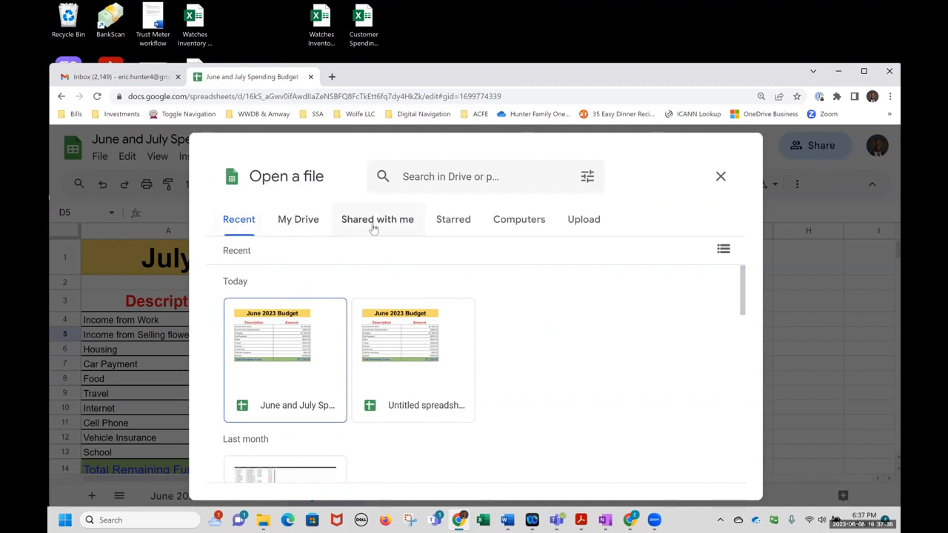
left_click(511, 227)
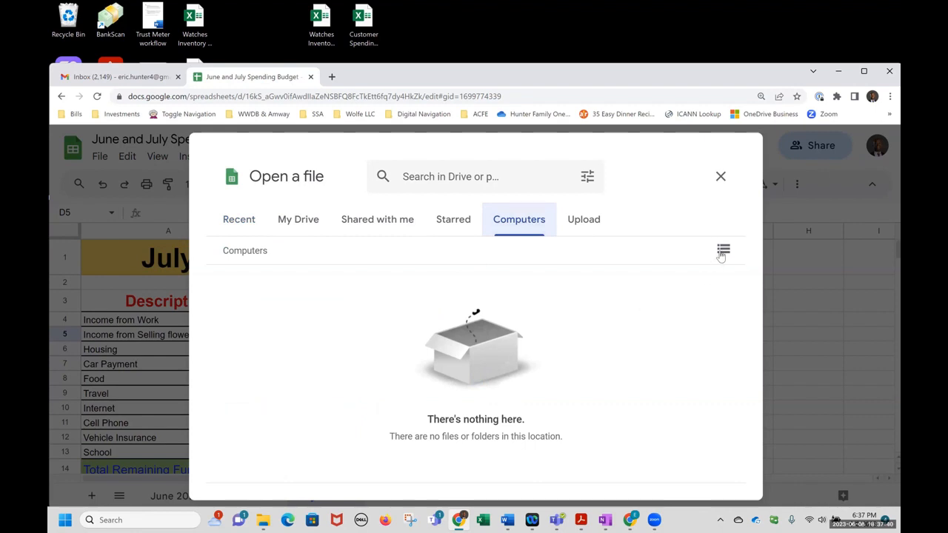
left_click(585, 223)
left_click(492, 406)
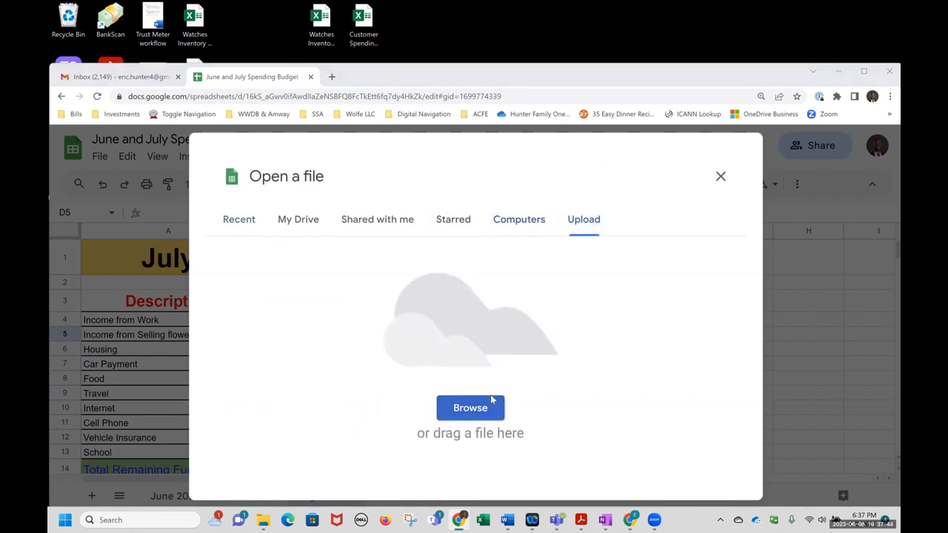
left_click(605, 71)
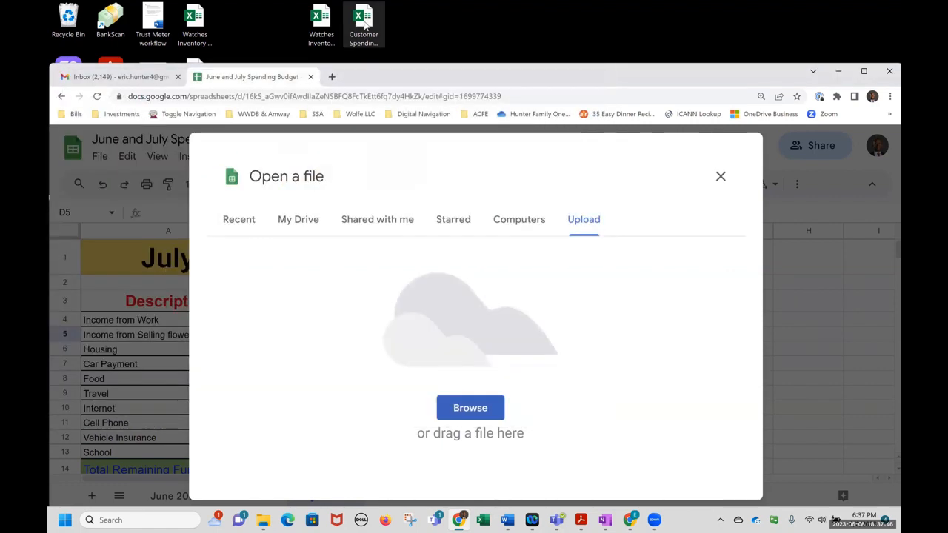
left_click_drag(363, 22, 442, 299)
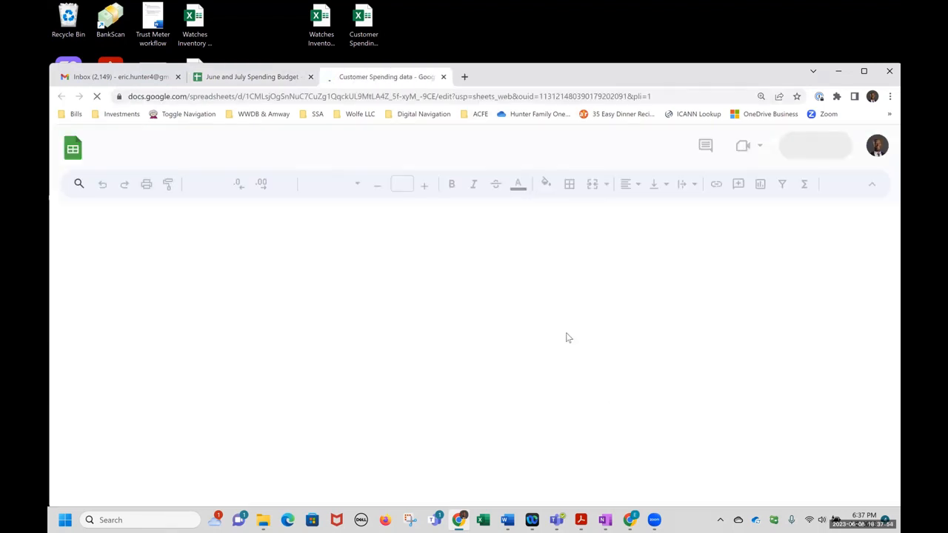
Maximize the browser window and widen the EDUCATION and INCOME columns on the raw data sheet.
mouse_move(864, 76)
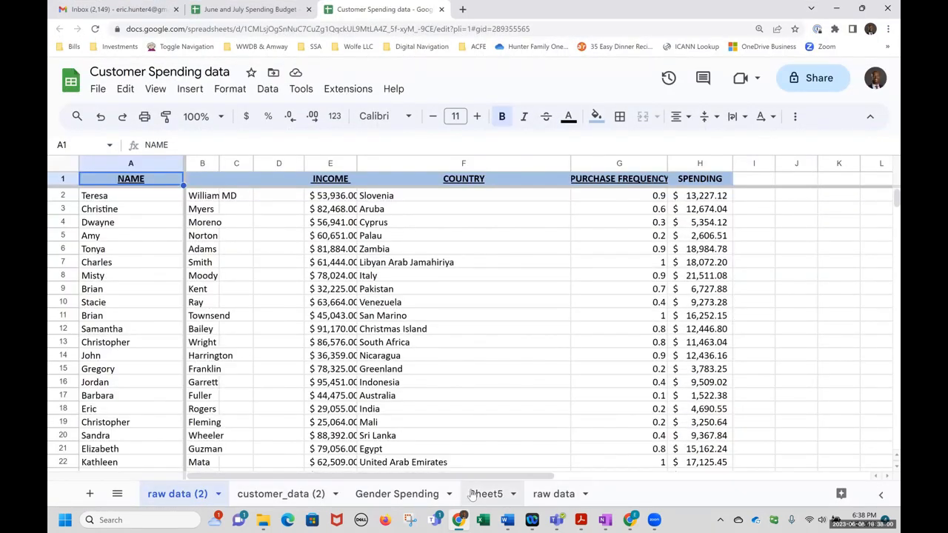
left_click(559, 498)
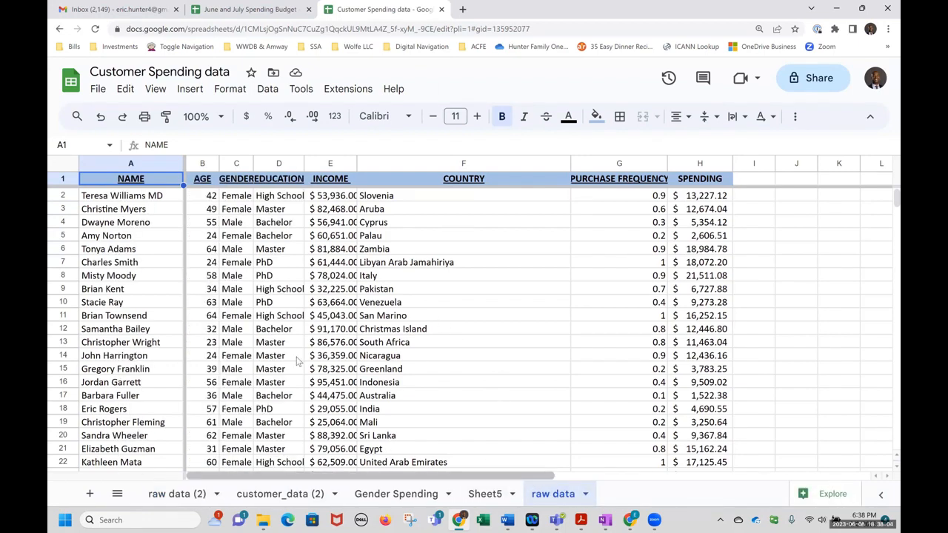
scroll(238, 332, "down", 4)
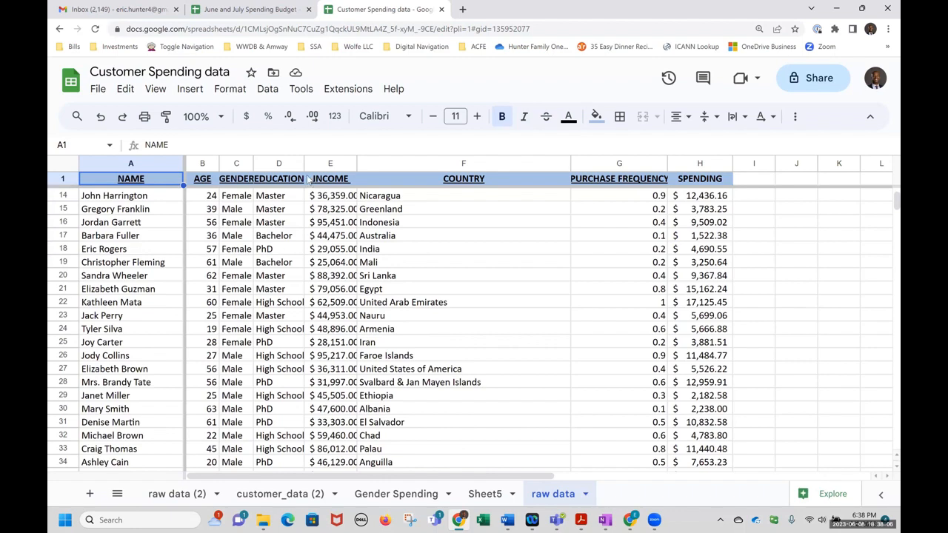
left_click_drag(304, 163, 408, 163)
scroll(271, 312, "up", 4)
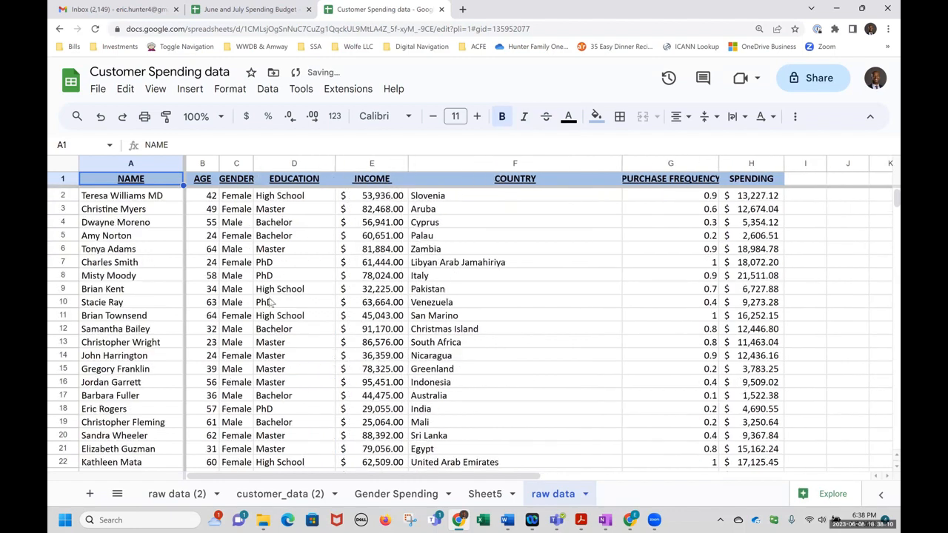
Examine the first customer's record on the raw data sheet field by field, from NAME through PURCHASE FREQUENCY.
left_click(152, 197)
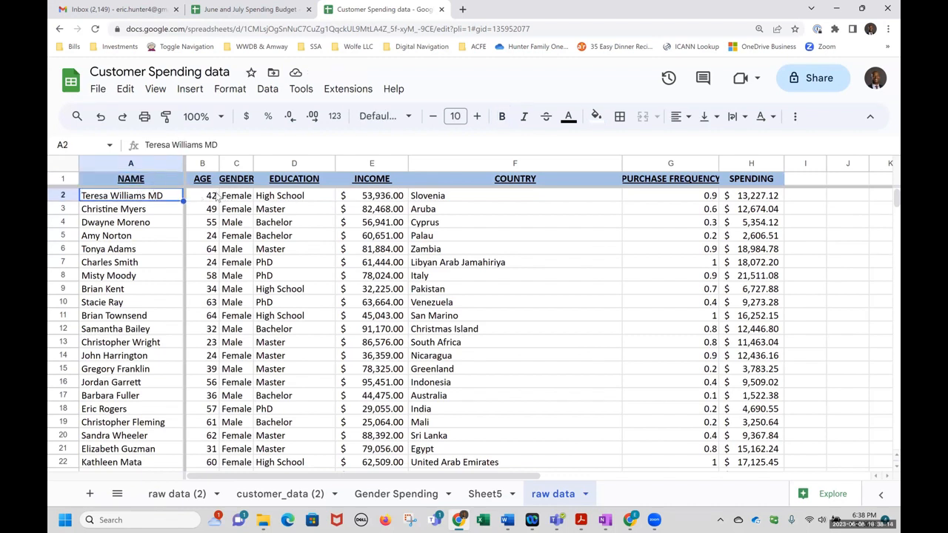
left_click(208, 197)
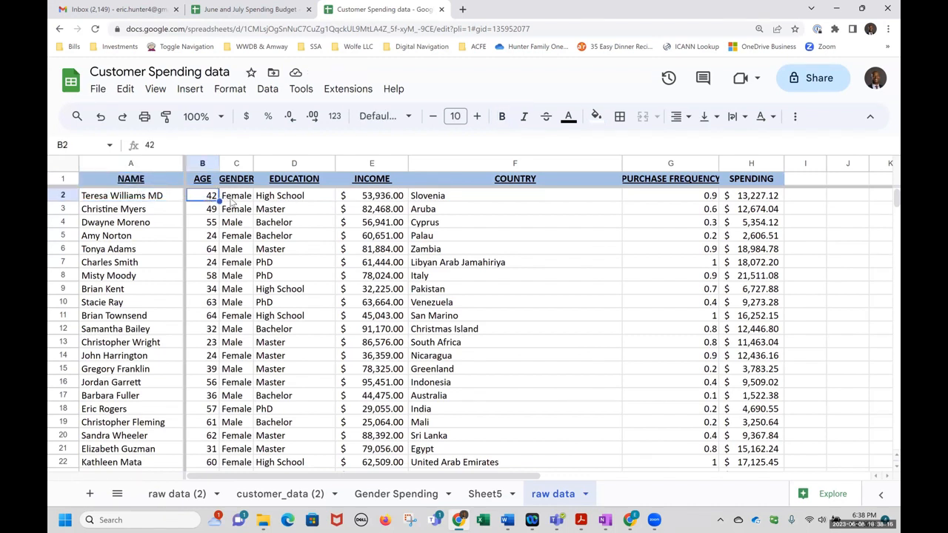
left_click(234, 202)
left_click(288, 200)
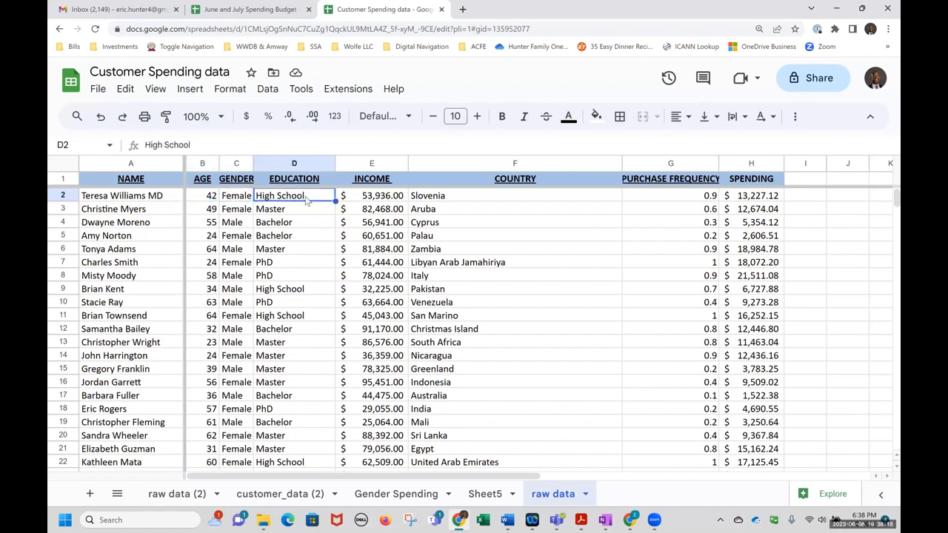
left_click(375, 200)
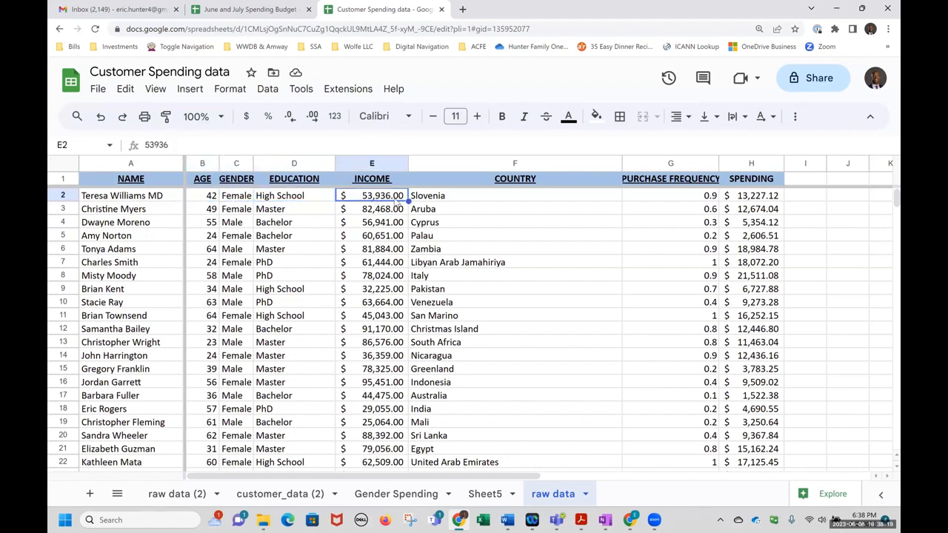
left_click(447, 201)
left_click(690, 200)
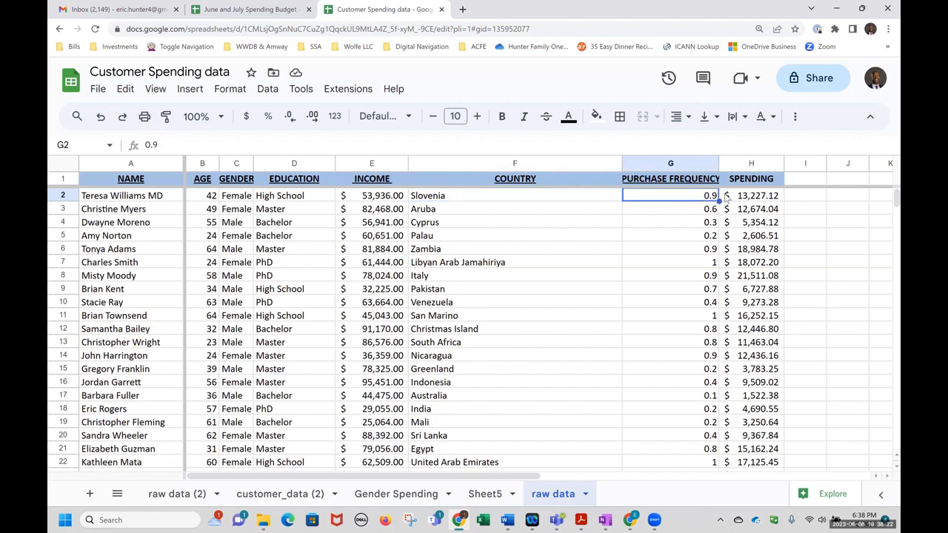
Widen the PURCHASE FREQUENCY and SPENDING columns on the raw data sheet and select the first SPENDING value.
left_click_drag(719, 163, 758, 163)
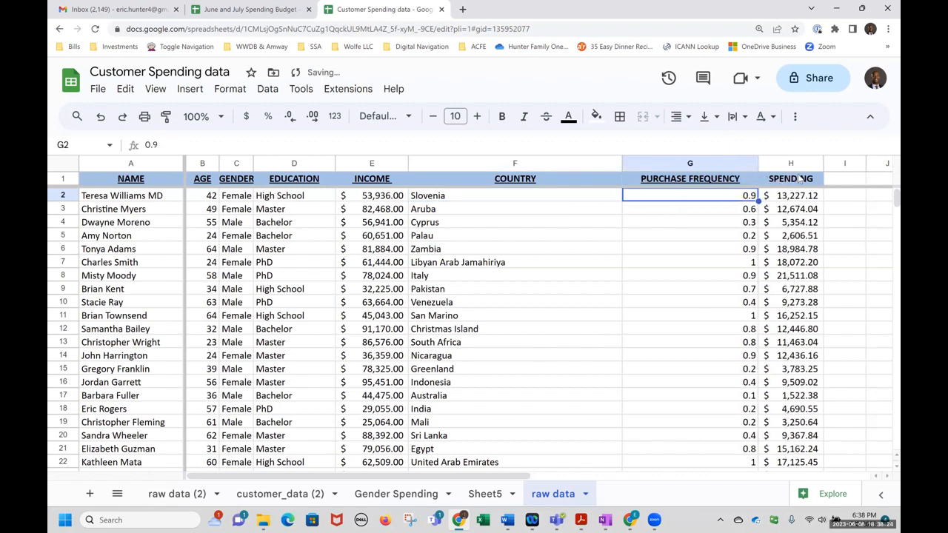
left_click_drag(823, 163, 852, 164)
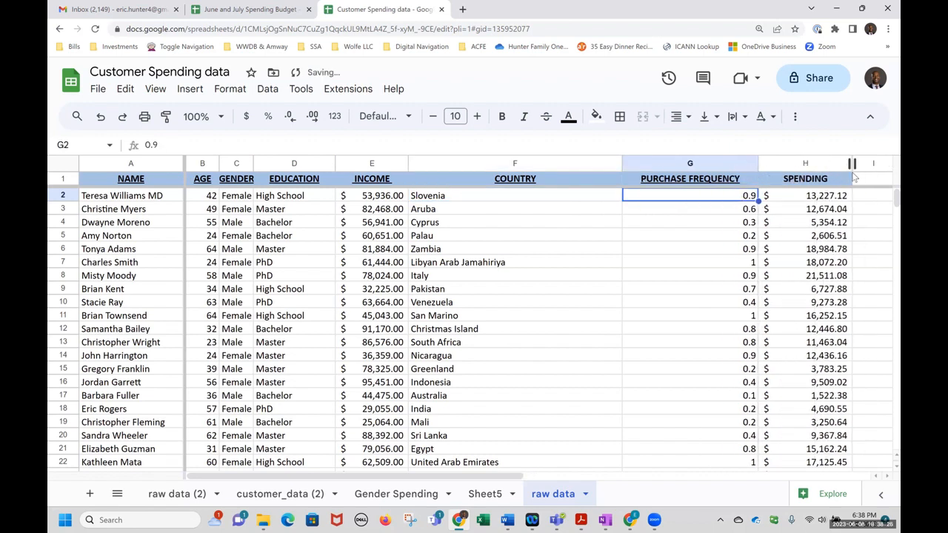
left_click(820, 198)
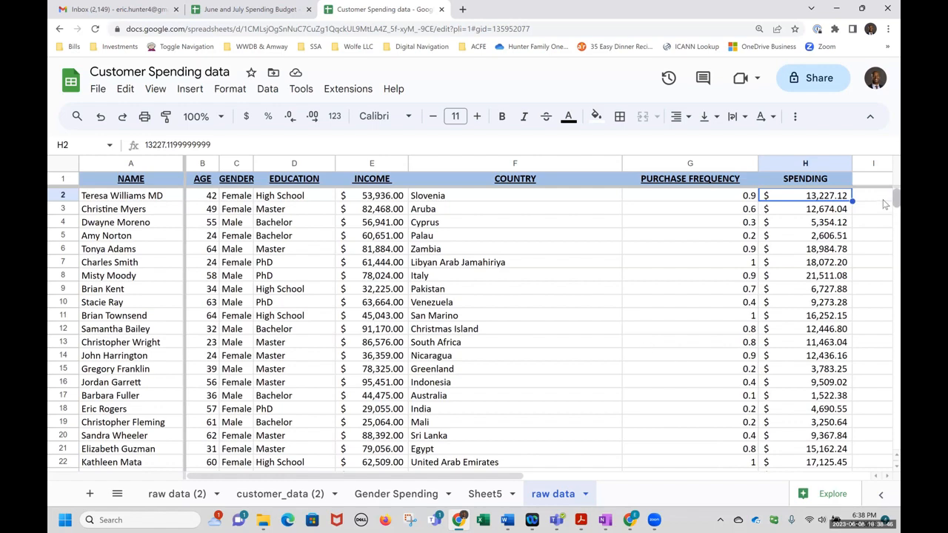
Select the entire raw data sheet and create a pivot table from it on a new sheet.
left_click_drag(896, 199, 896, 440)
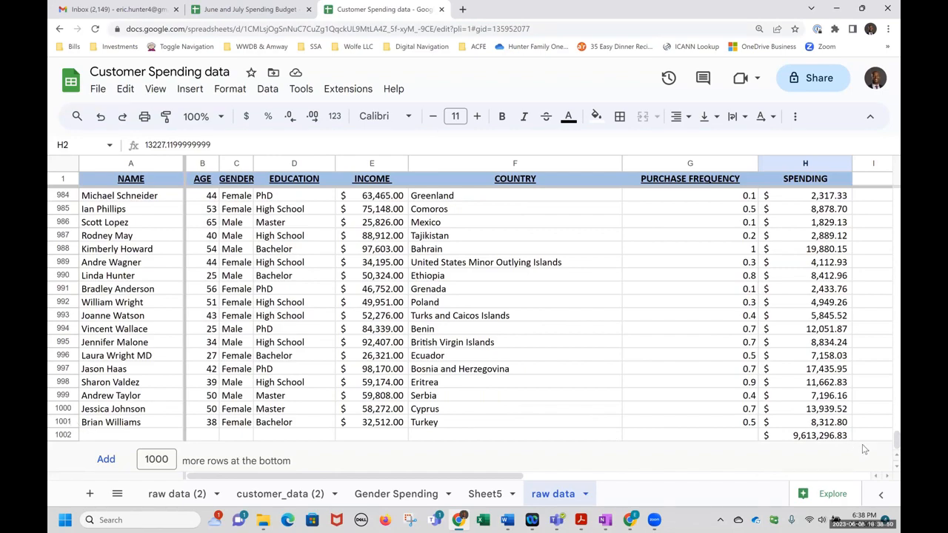
left_click_drag(883, 446, 884, 162)
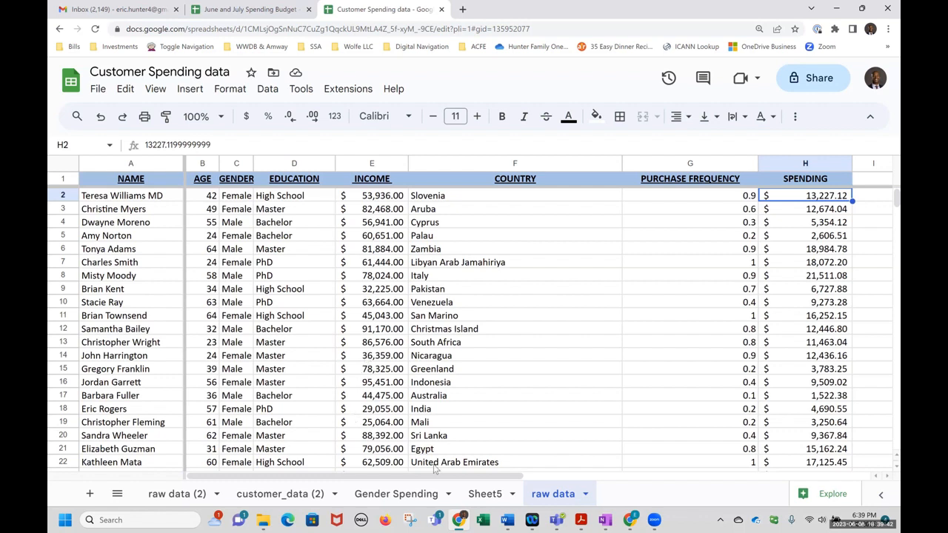
left_click(531, 309)
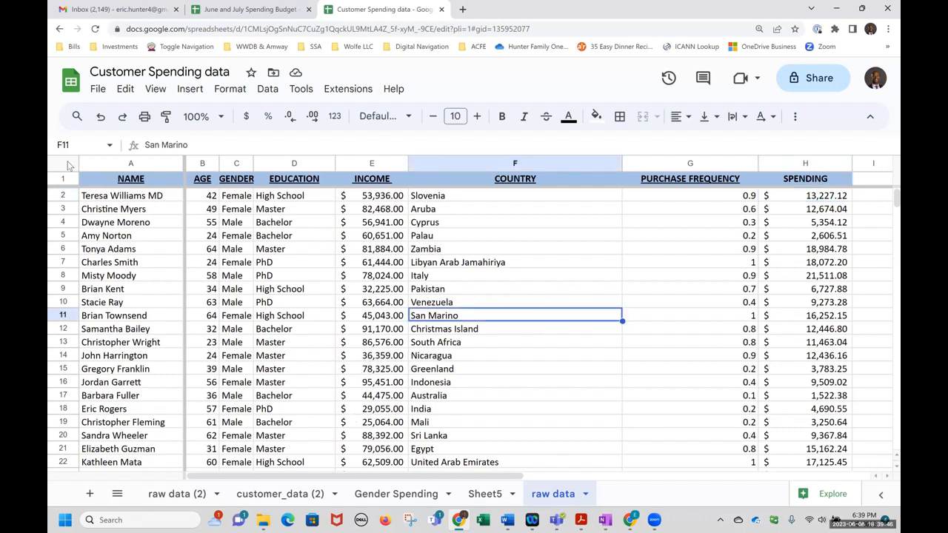
left_click(65, 164)
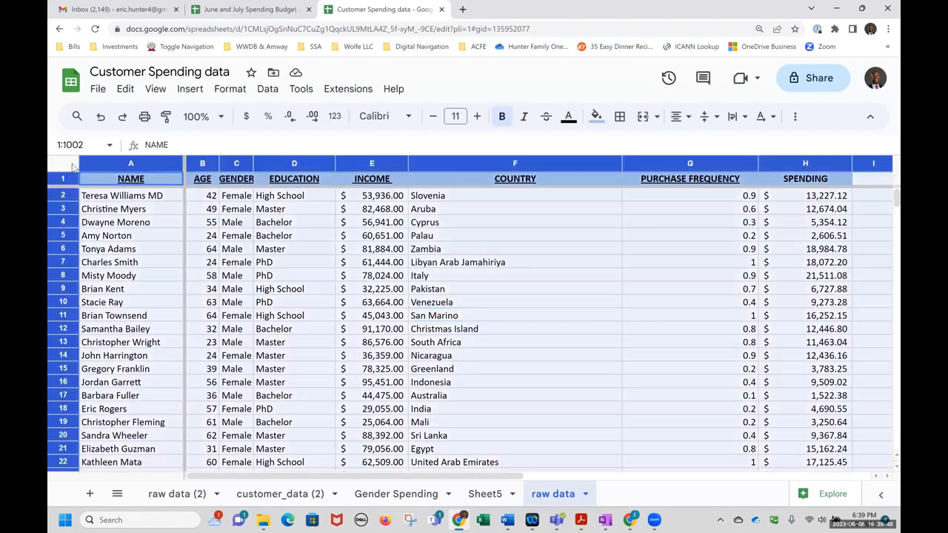
left_click(122, 200)
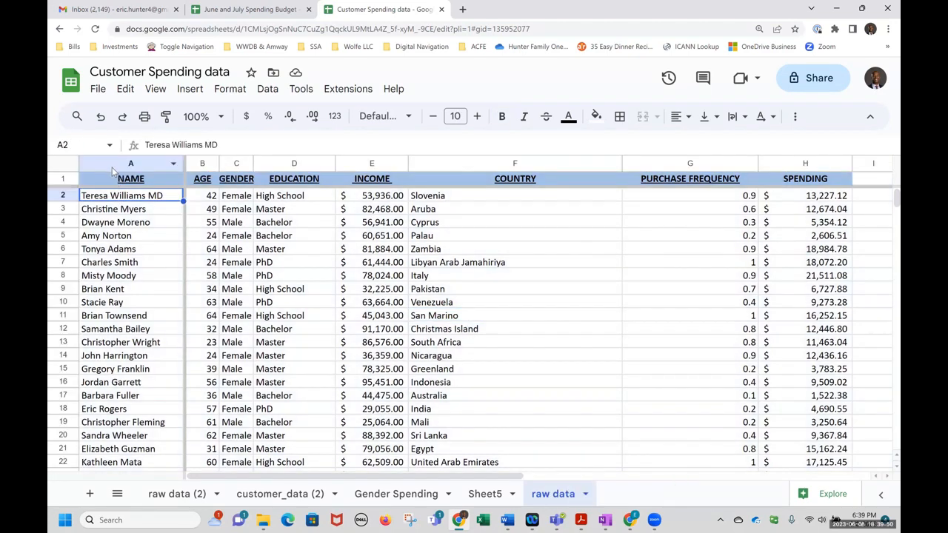
left_click(64, 164)
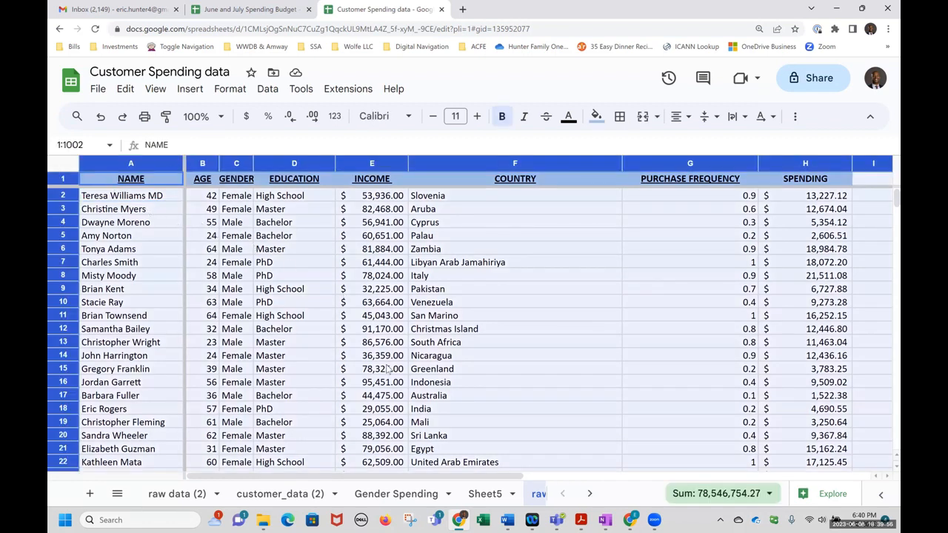
left_click(190, 89)
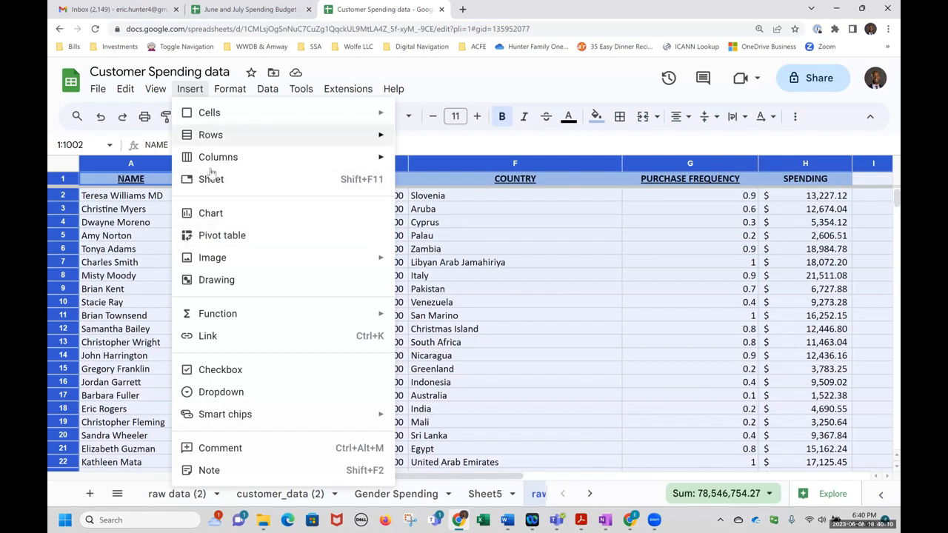
left_click(215, 237)
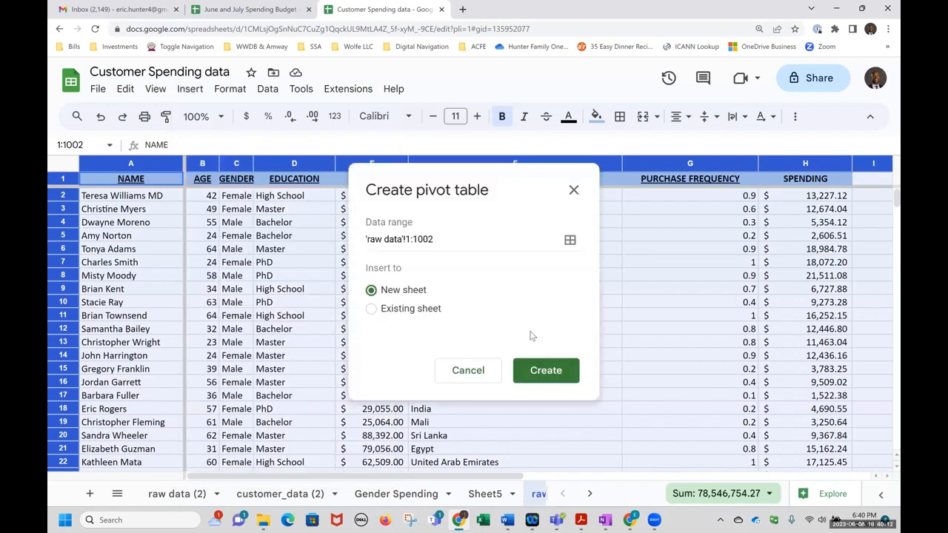
left_click(561, 373)
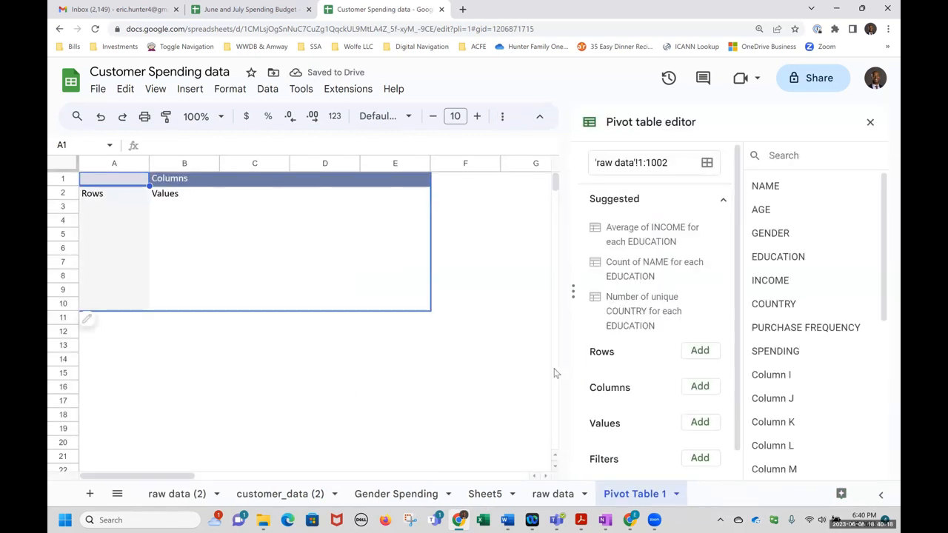
Reduce the browser's page zoom to 100% so more of the pivot table editor fits on screen.
left_click(888, 29)
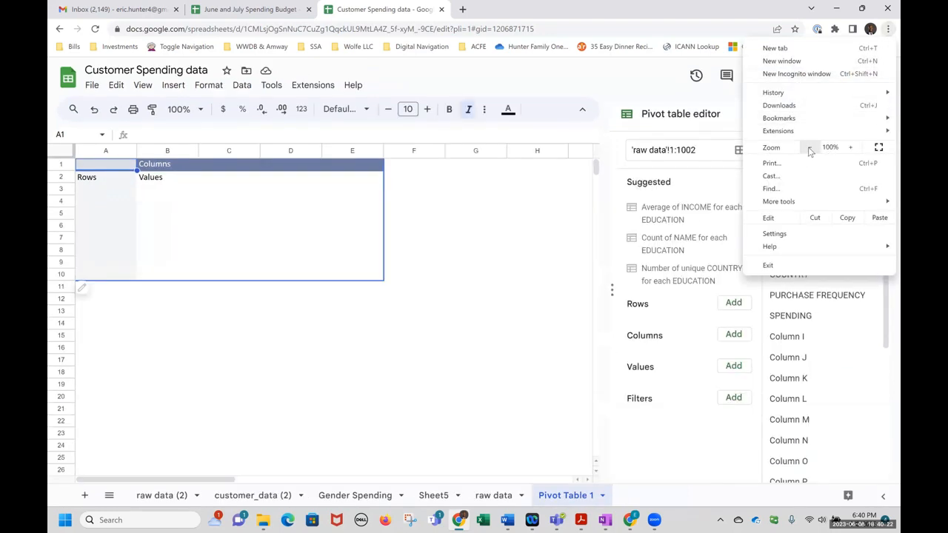
left_click(810, 147)
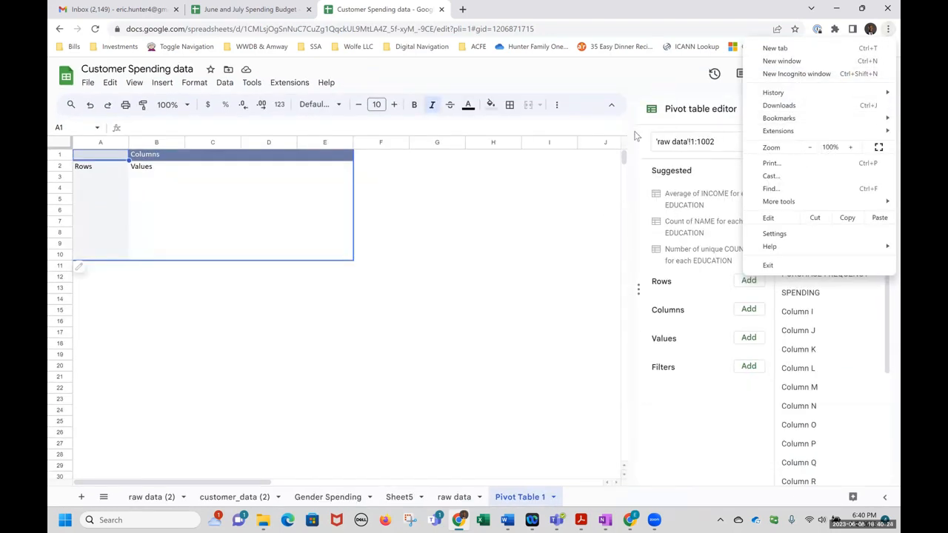
left_click(643, 79)
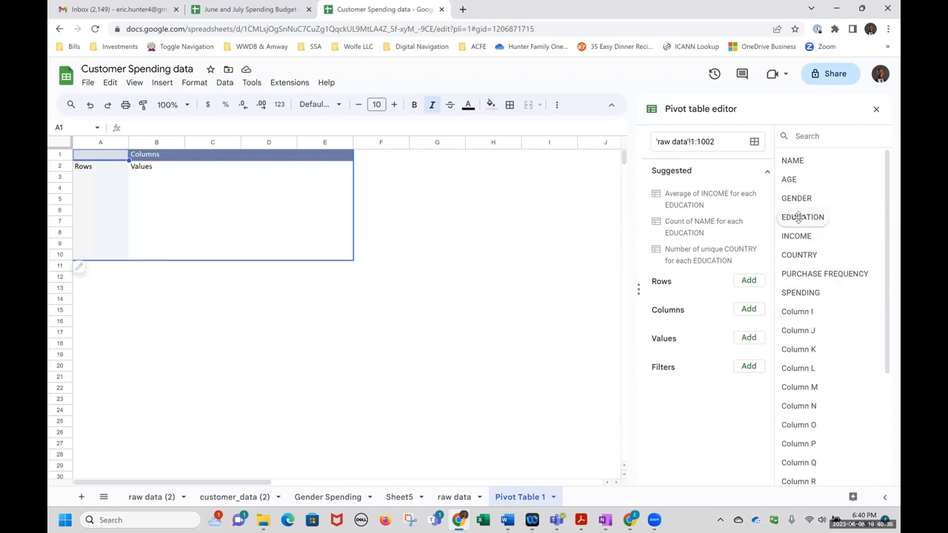
Build the pivot table with EDUCATION as rows and SPENDING summarized by SUM as values.
left_click(749, 283)
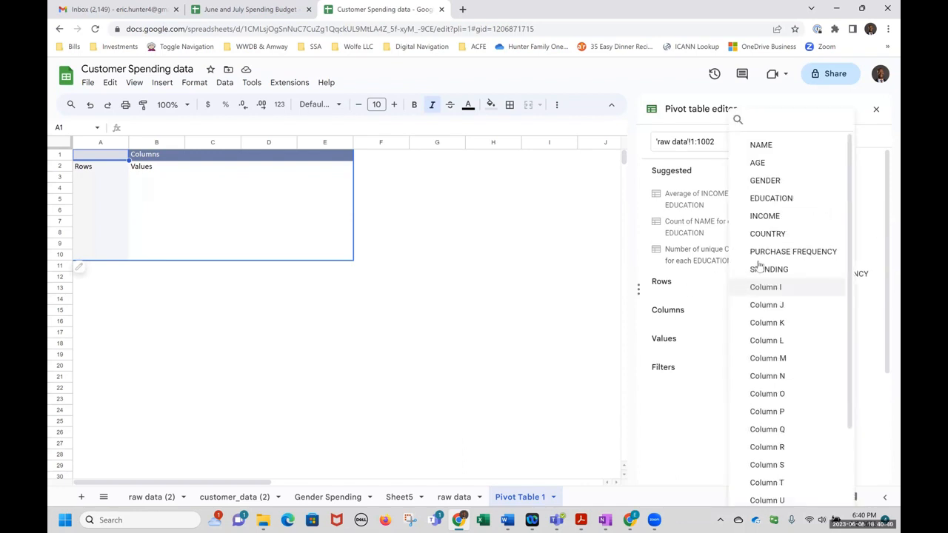
left_click(761, 198)
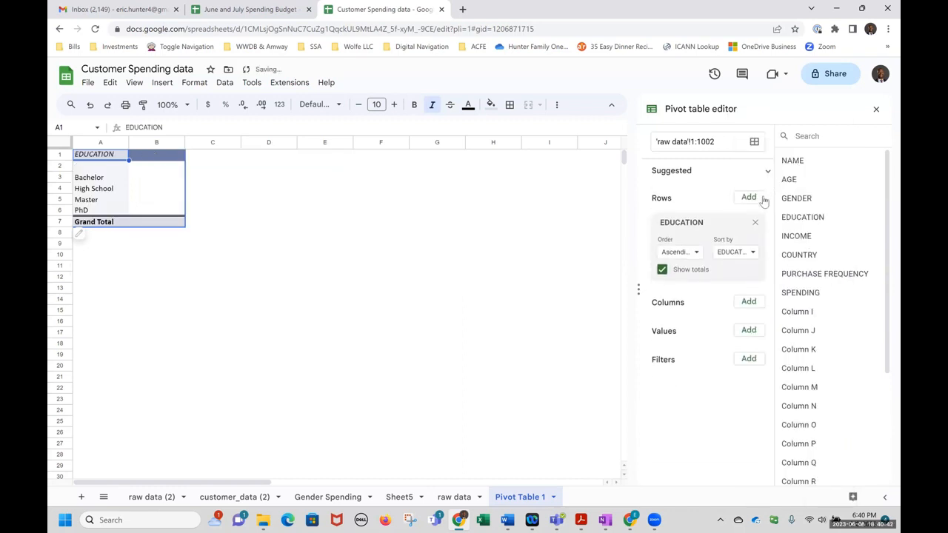
left_click(748, 332)
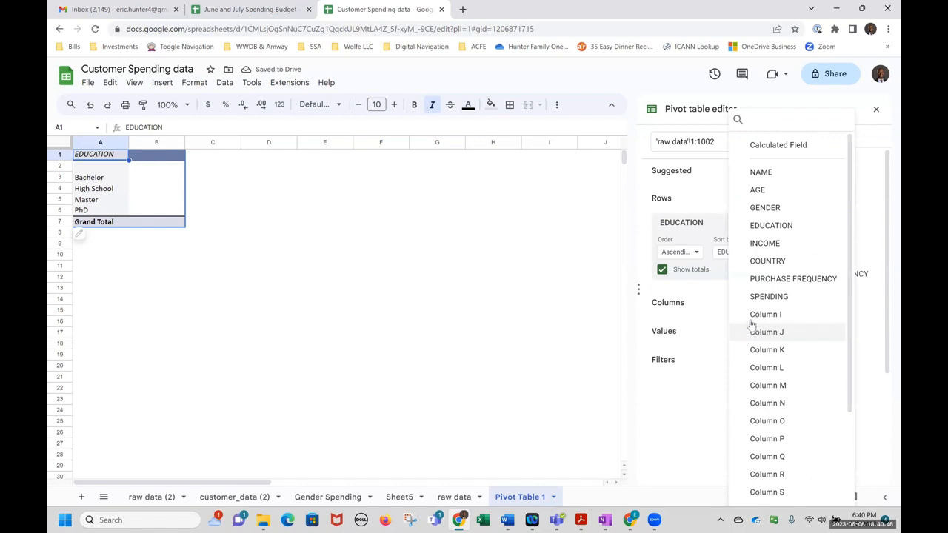
left_click(768, 298)
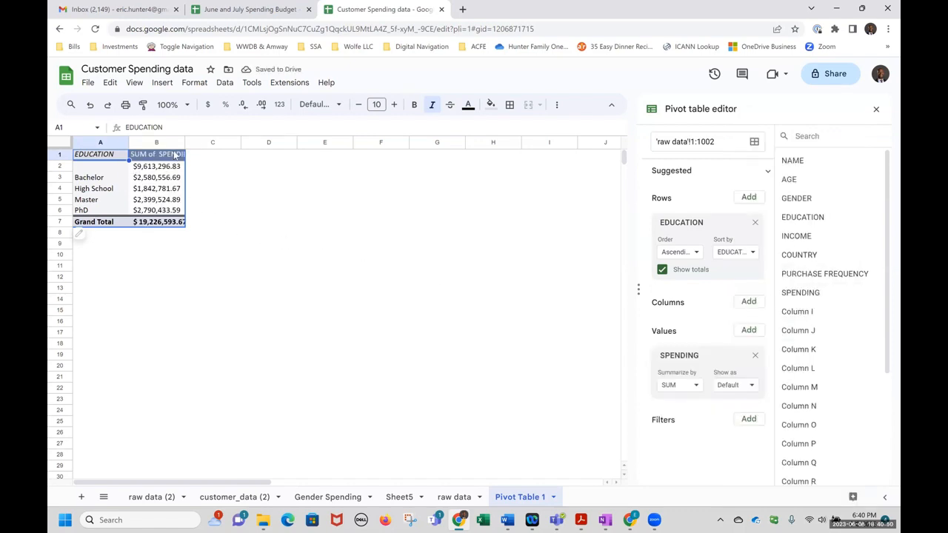
Widen the SUM of SPENDING and EDUCATION columns of the pivot table and select the blank education row label.
left_click_drag(185, 142, 220, 141)
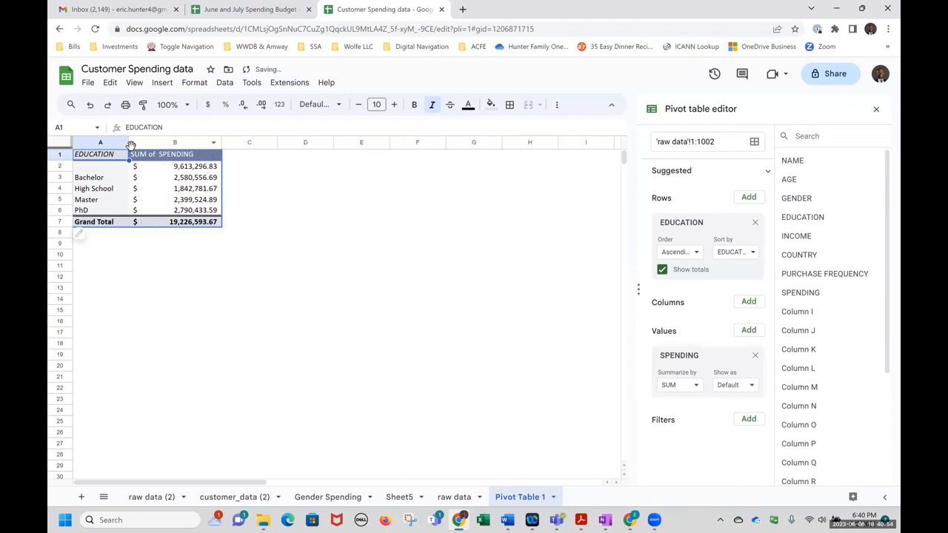
left_click_drag(130, 143, 139, 143)
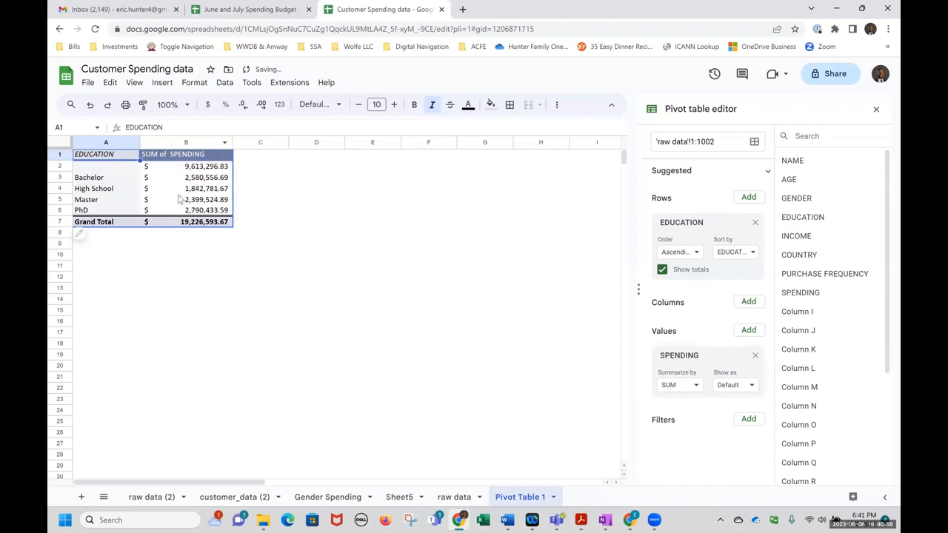
left_click(114, 172)
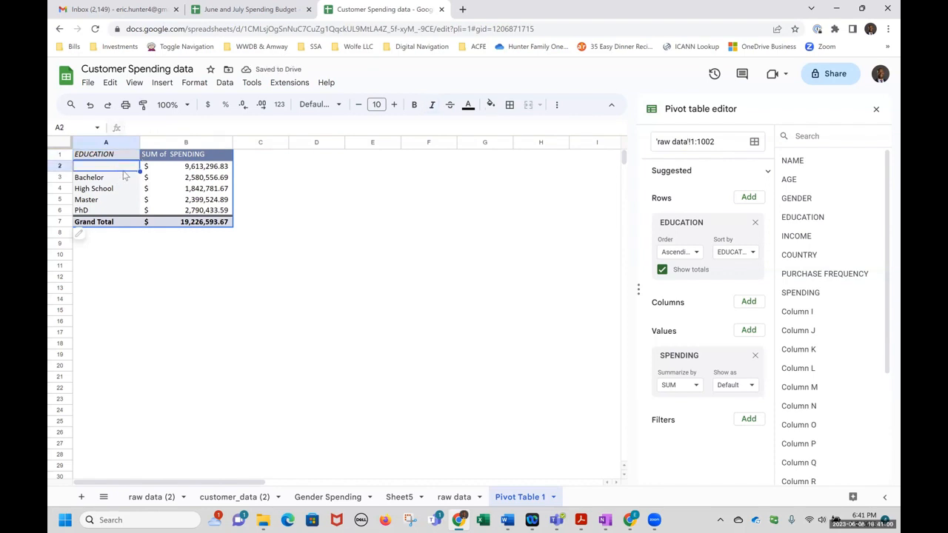
Return to the raw data sheet, select A1:H1002, and create another pivot table from that range on a new sheet.
left_click(465, 500)
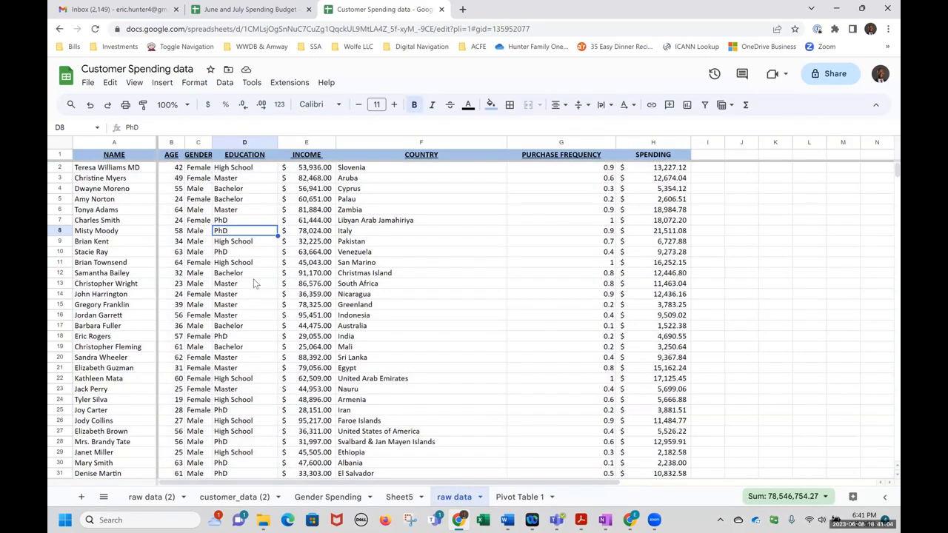
scroll(253, 279, "down", 20)
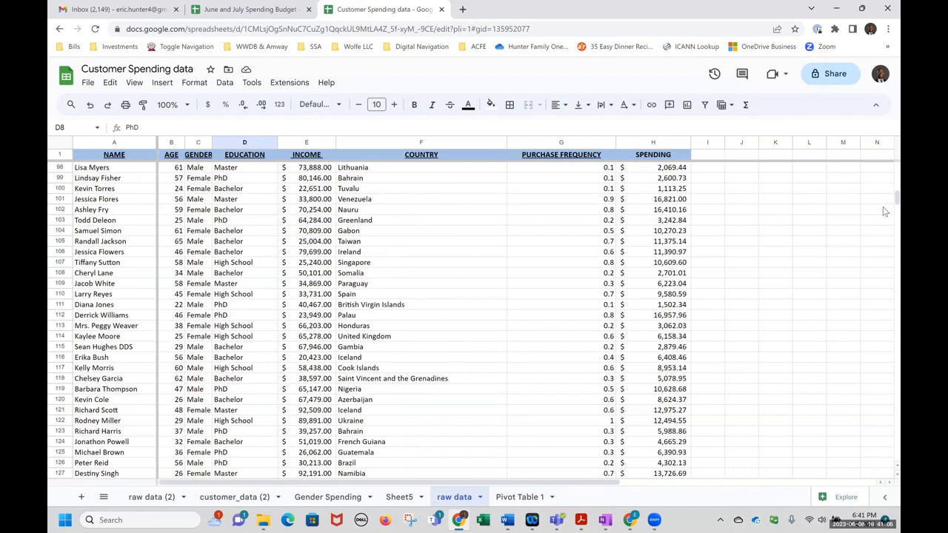
scroll(880, 293, "down", 20)
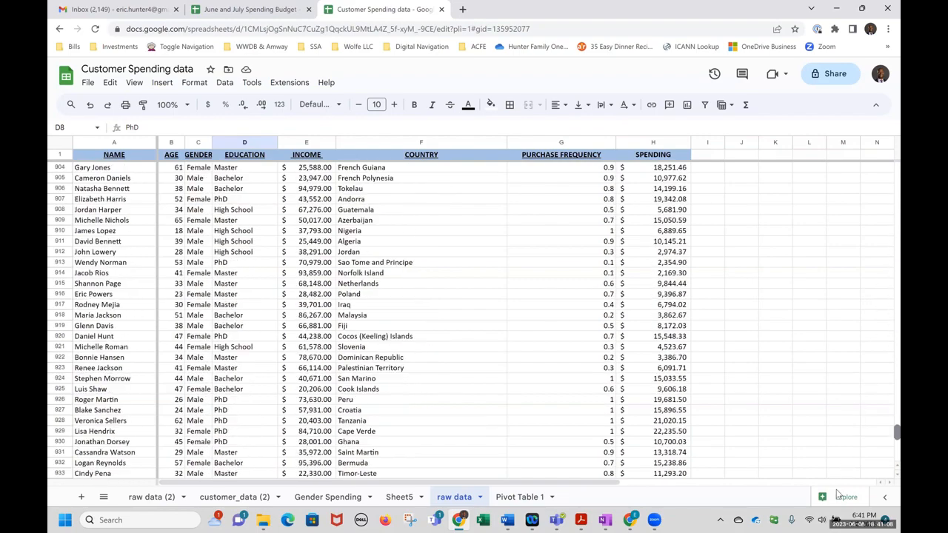
left_click_drag(837, 490, 883, 145)
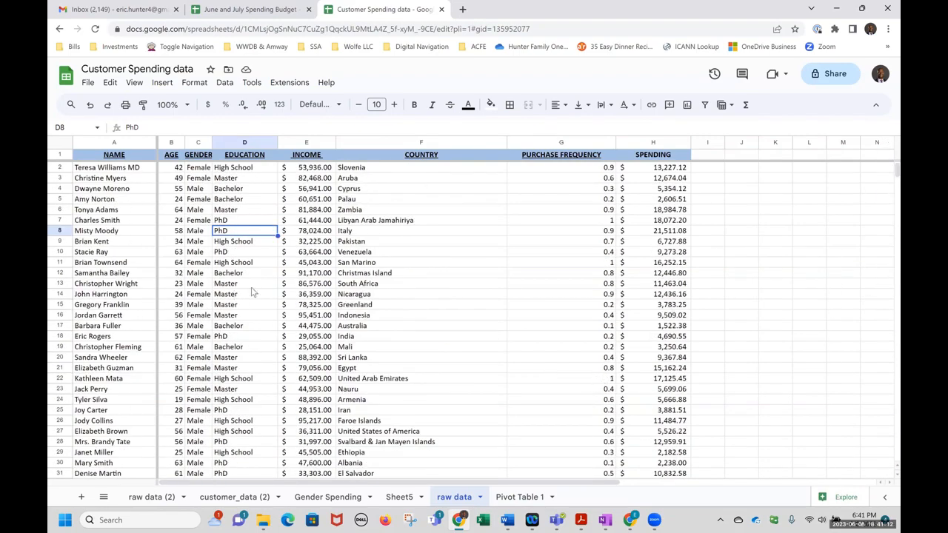
left_click(250, 285)
key("ctrl+Home")
left_click_drag(164, 171, 643, 443)
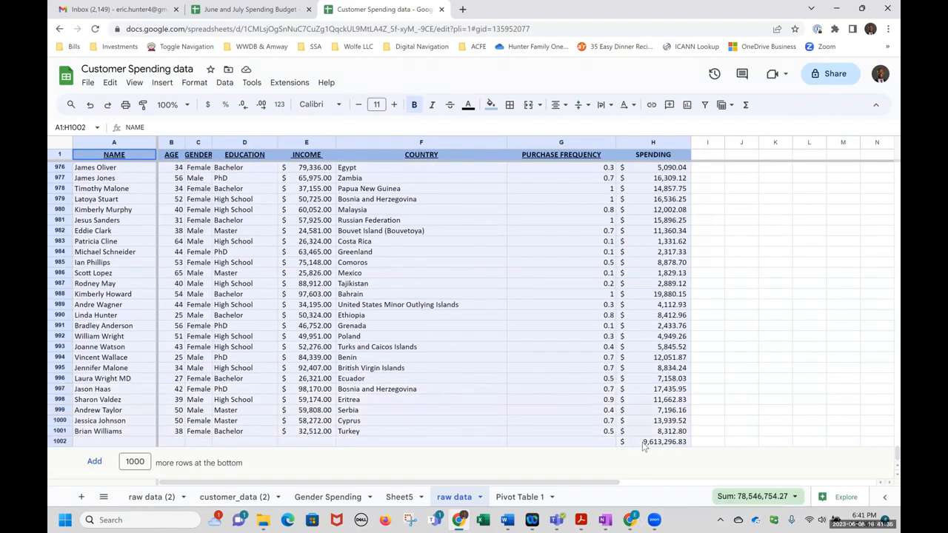
left_click(163, 82)
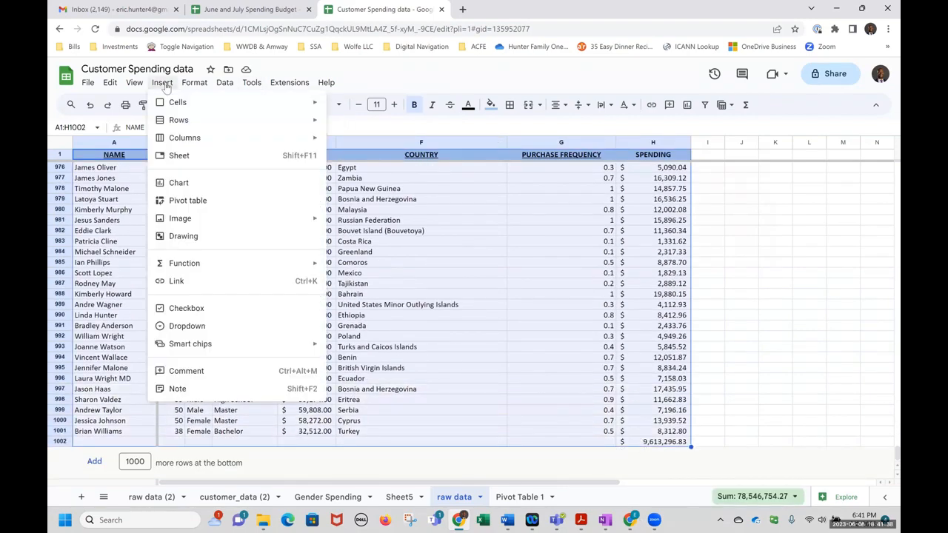
left_click(189, 201)
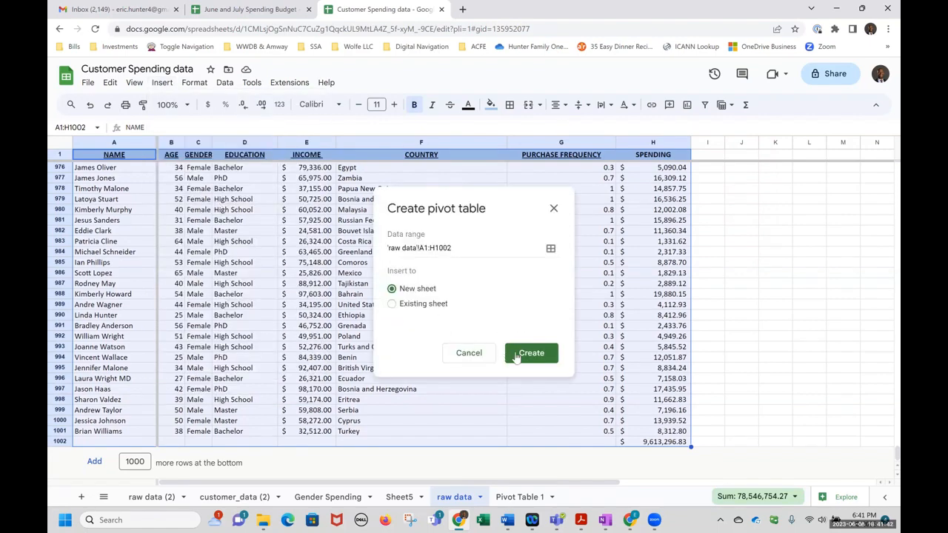
left_click(538, 355)
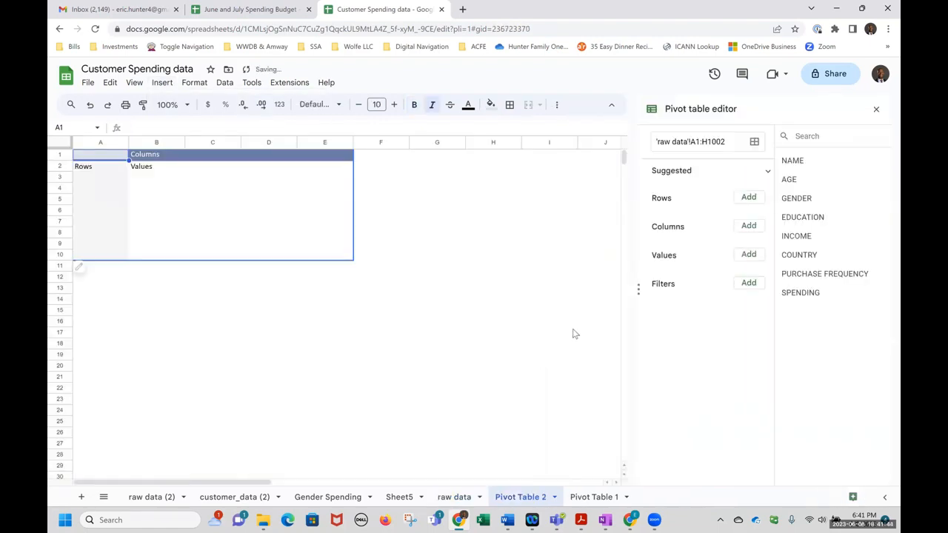
Build the pivot table with SPENDING summed as values, EDUCATION as rows and GENDER as columns.
left_click(748, 255)
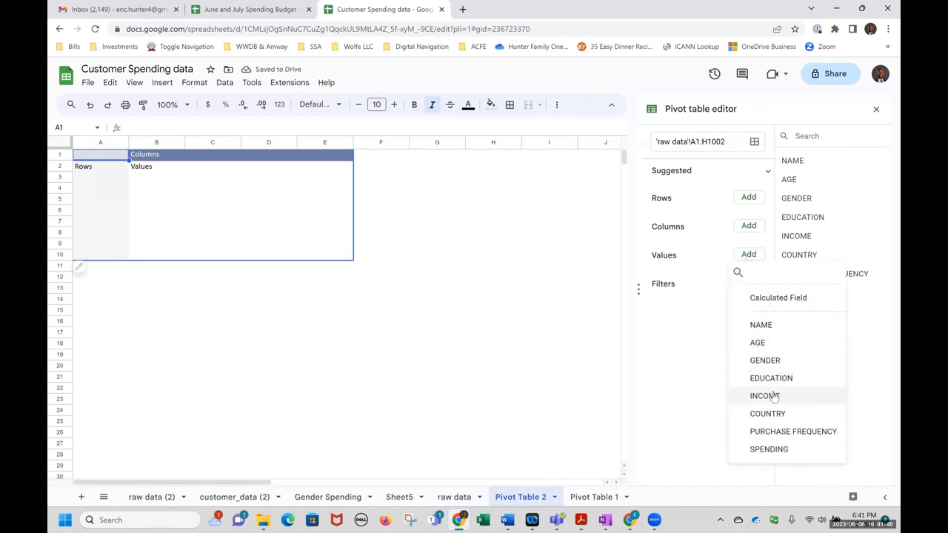
left_click(772, 450)
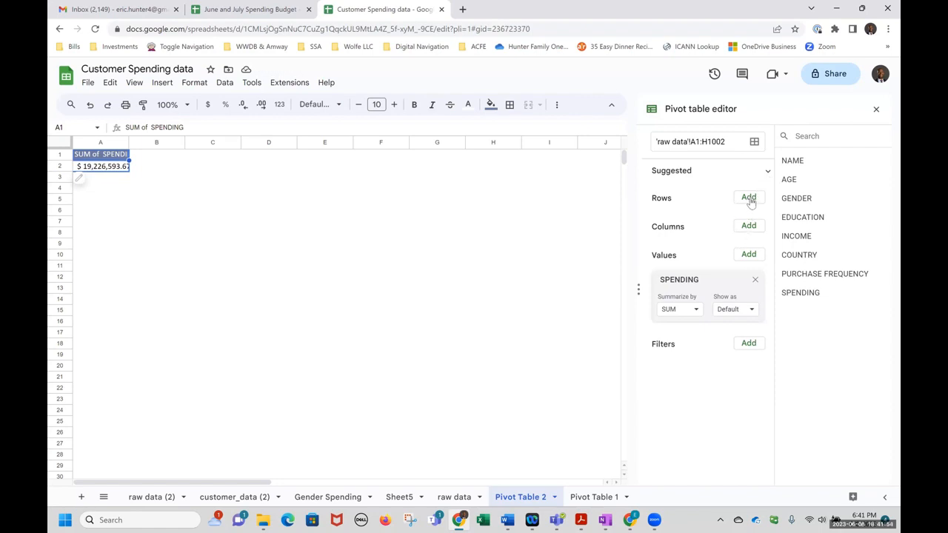
left_click(749, 198)
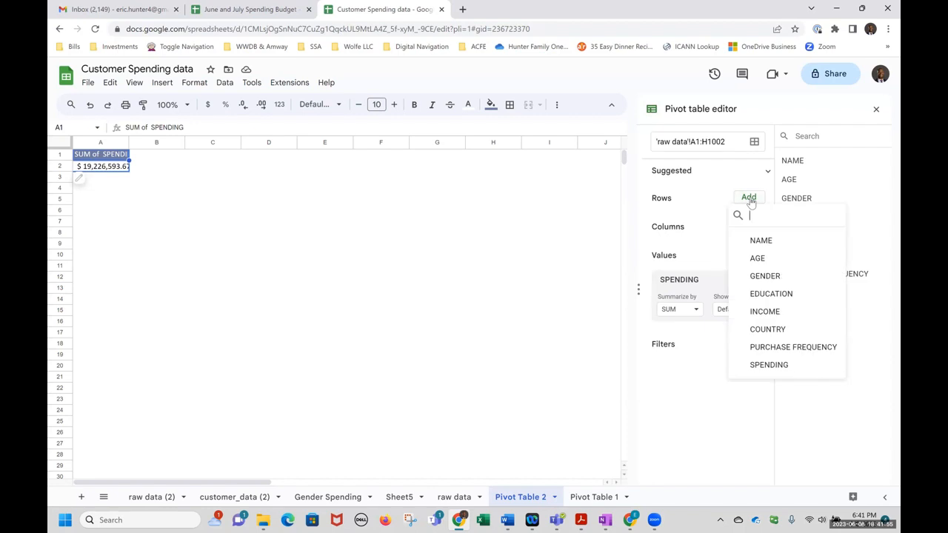
left_click(774, 293)
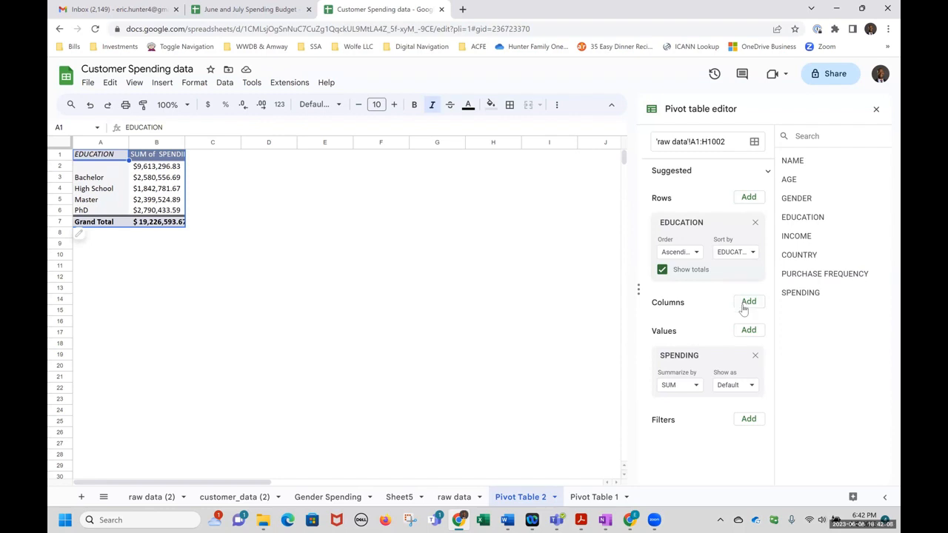
left_click(746, 303)
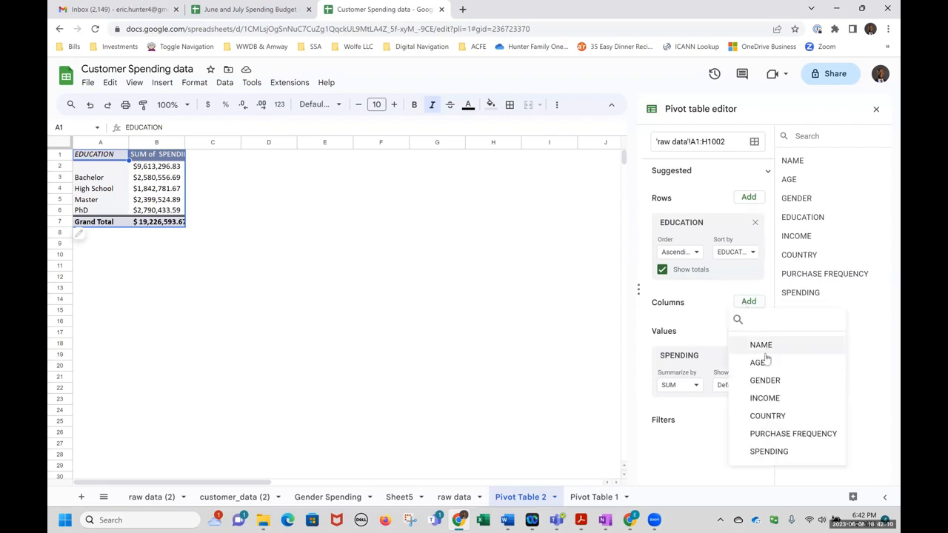
left_click(765, 381)
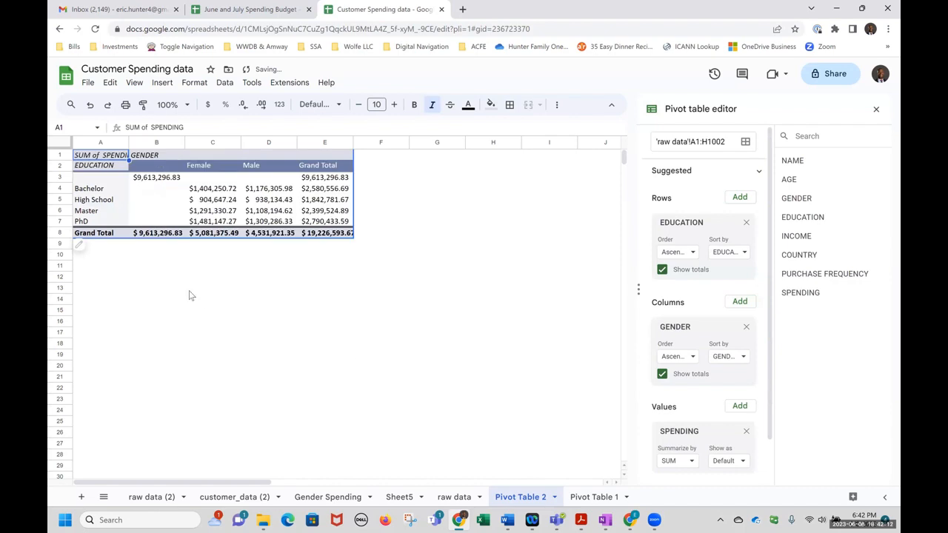
Compare female and male spending for each education level, including the Grand Total of each gender.
left_click(321, 202)
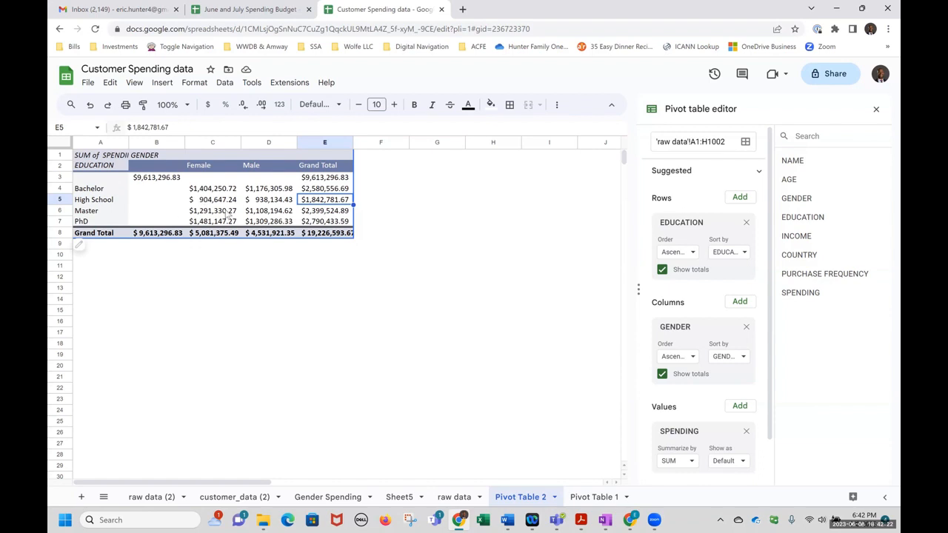
left_click(201, 191)
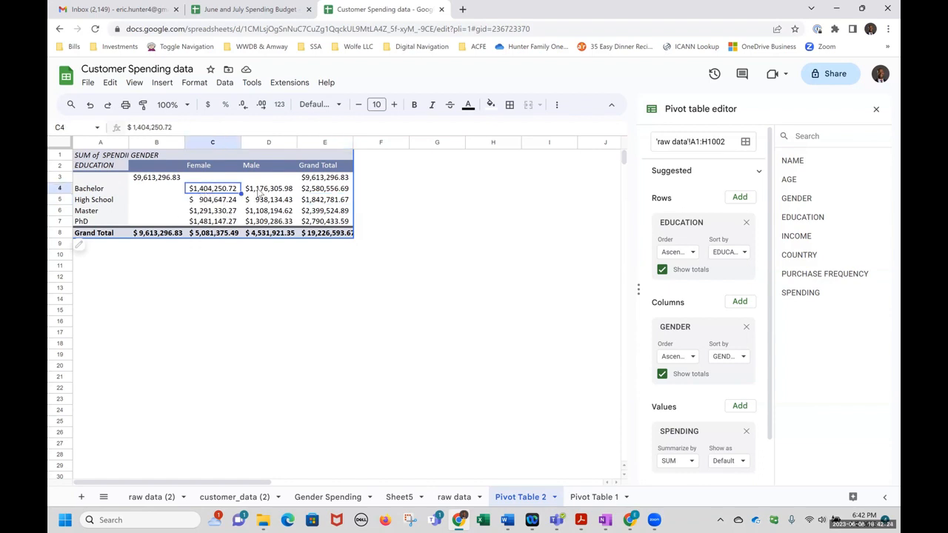
left_click(258, 189)
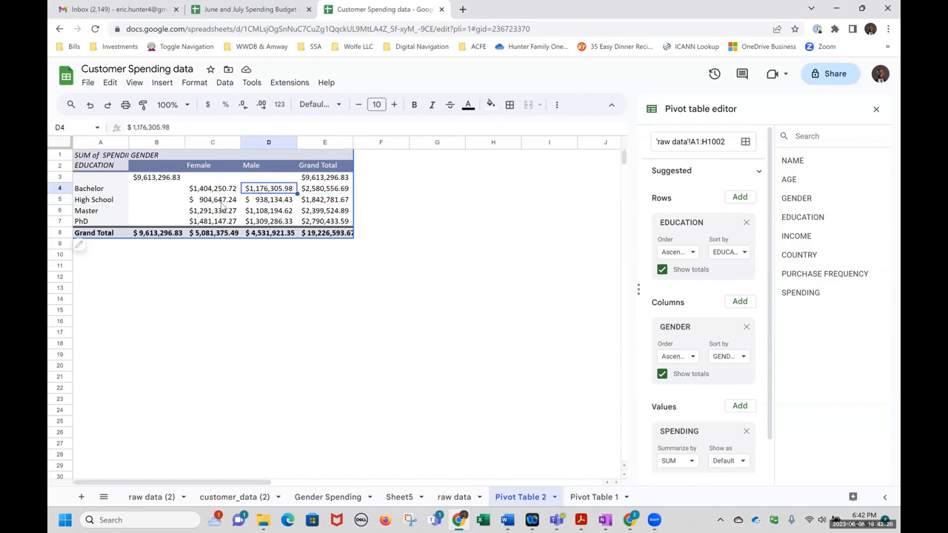
left_click(264, 205)
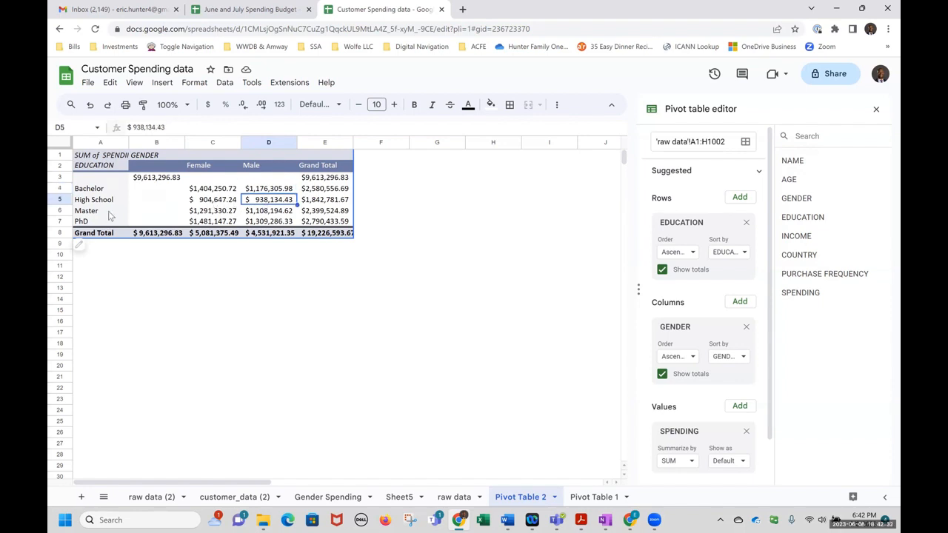
left_click(217, 213)
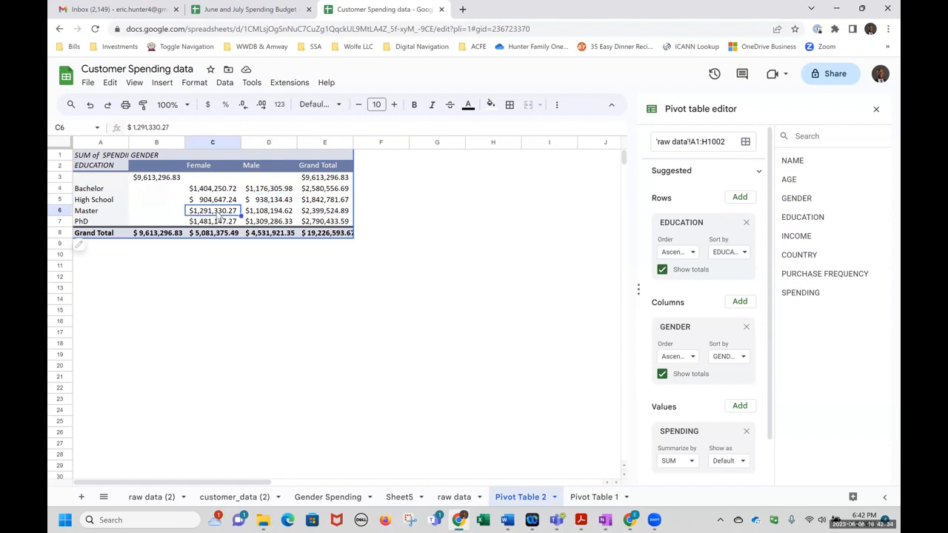
left_click(260, 214)
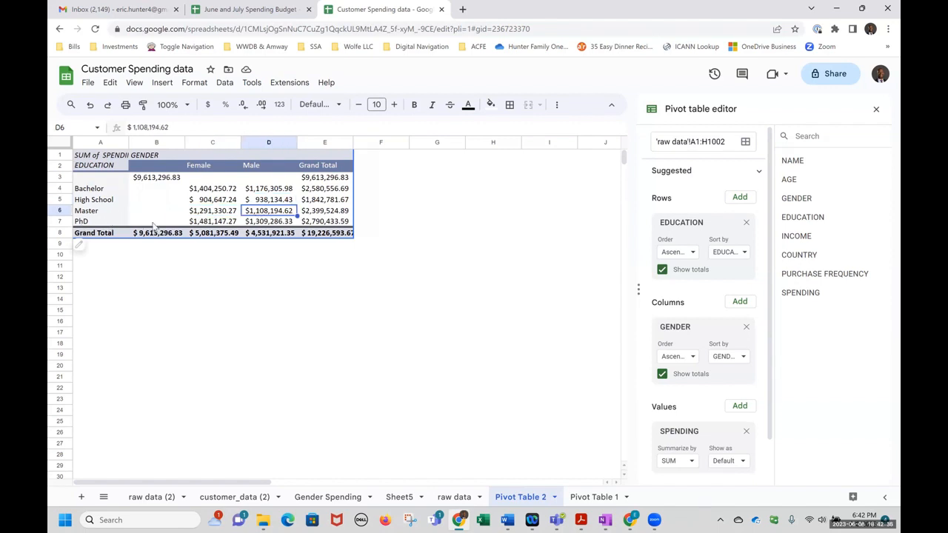
left_click(280, 225)
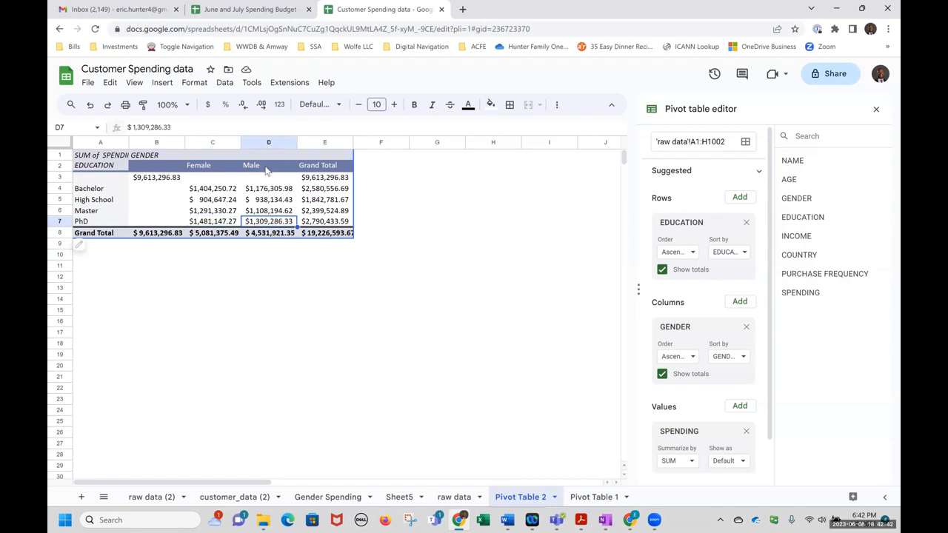
left_click_drag(266, 178, 261, 235)
left_click(261, 234)
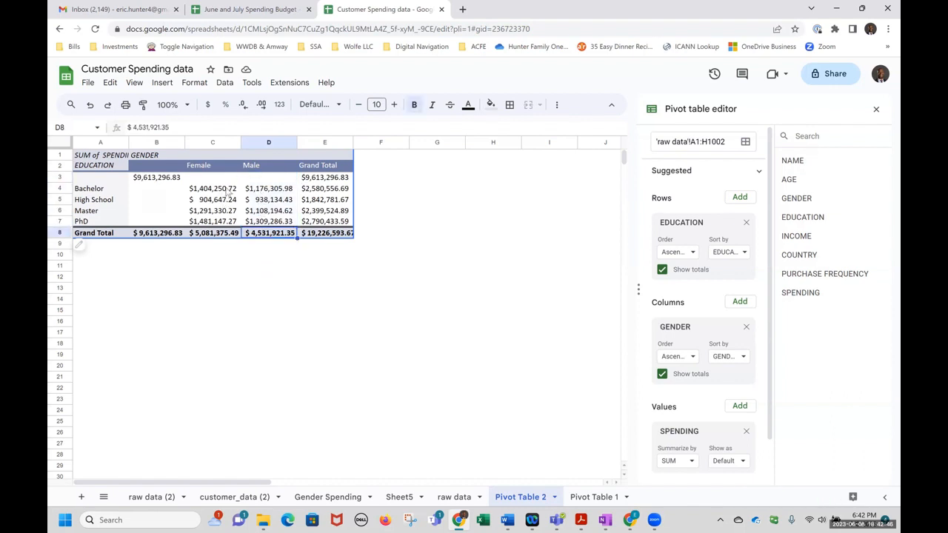
left_click_drag(226, 189, 213, 239)
left_click(213, 236)
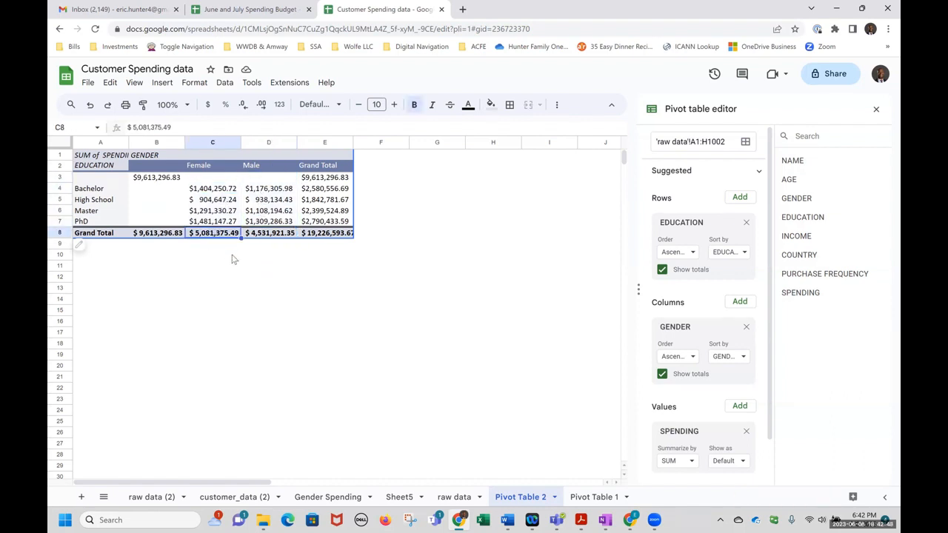